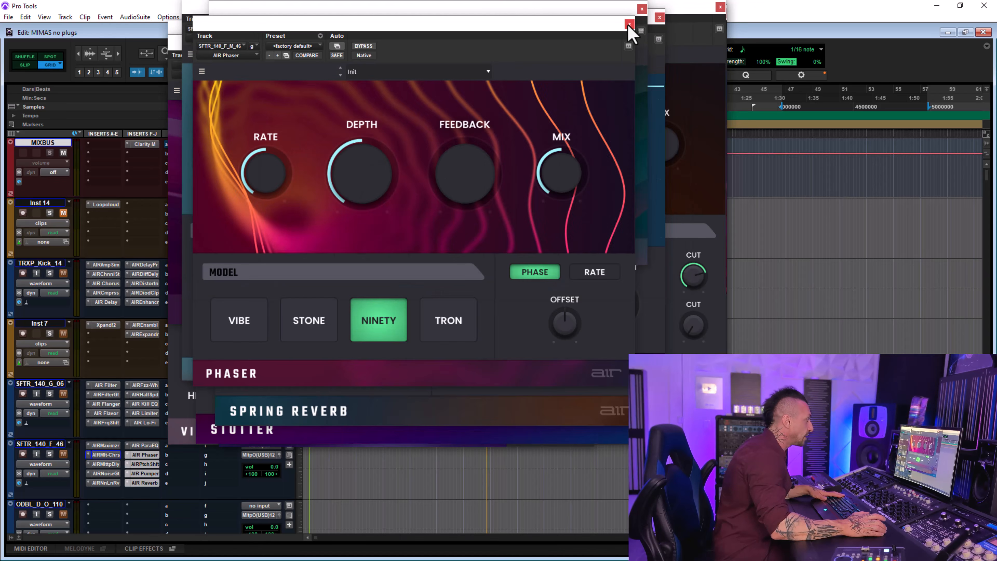
- Close the stacked AIR plug-in windows one by one, including Phaser, Reverb, Spring Reverb, Stutter and Transient
left_click(642, 9)
left_click(660, 17)
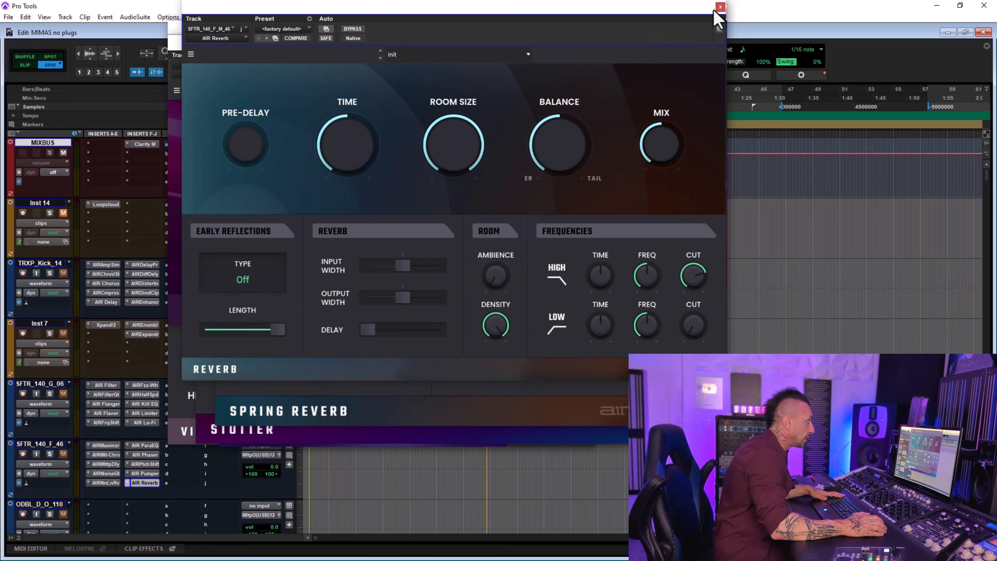
left_click(720, 7)
left_click(717, 27)
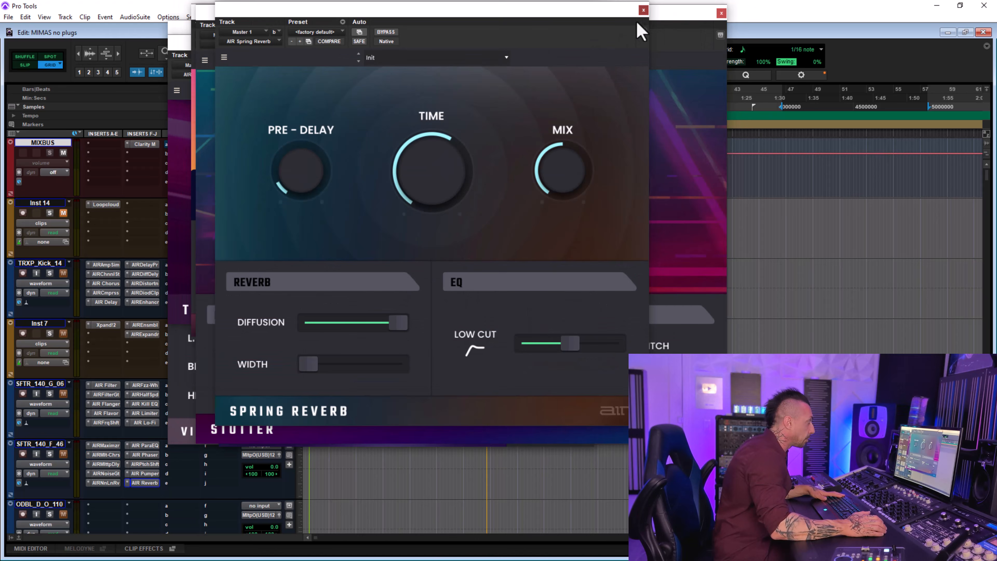
left_click(643, 10)
left_click(701, 33)
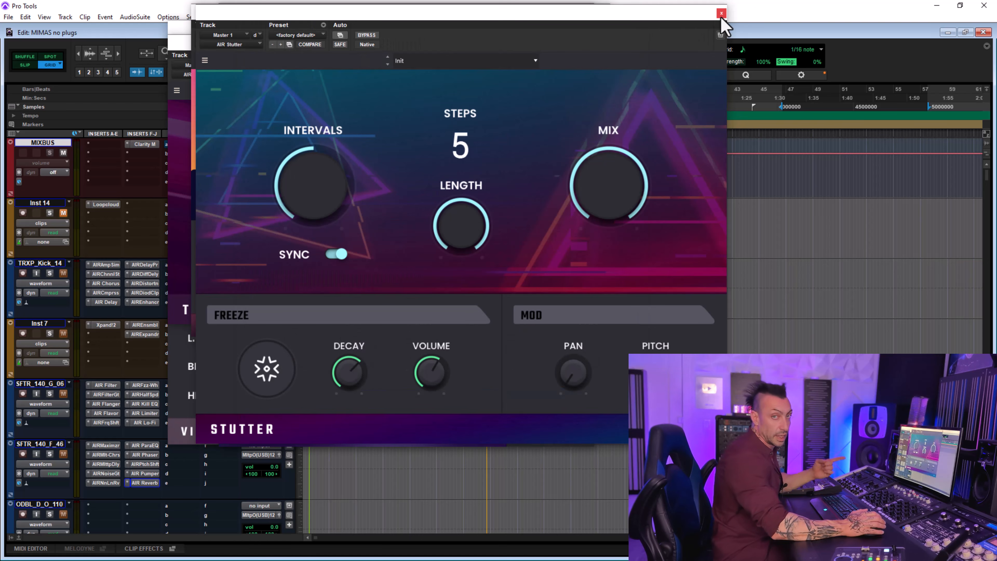
left_click(721, 13)
left_click(601, 16)
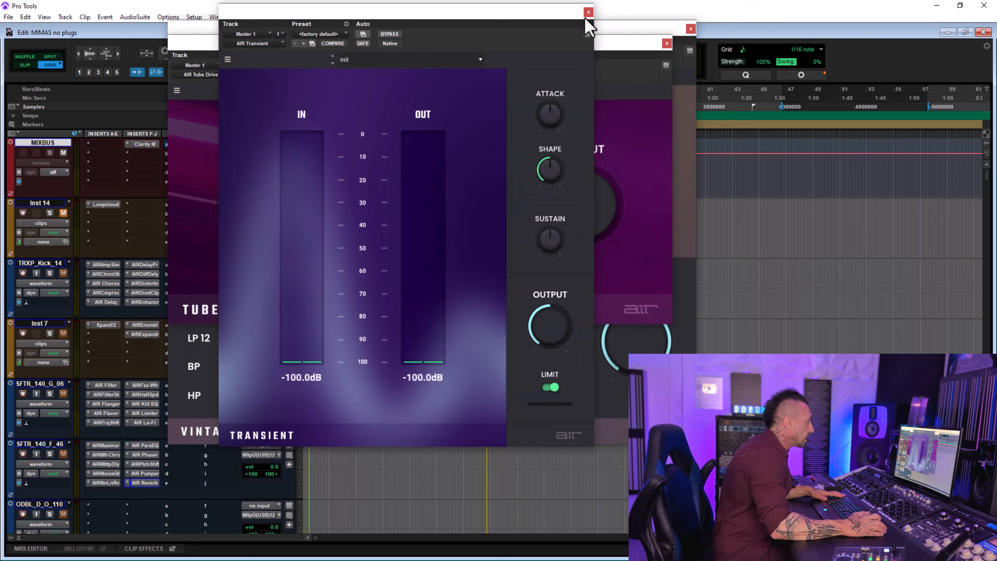
left_click(652, 14)
left_click(667, 43)
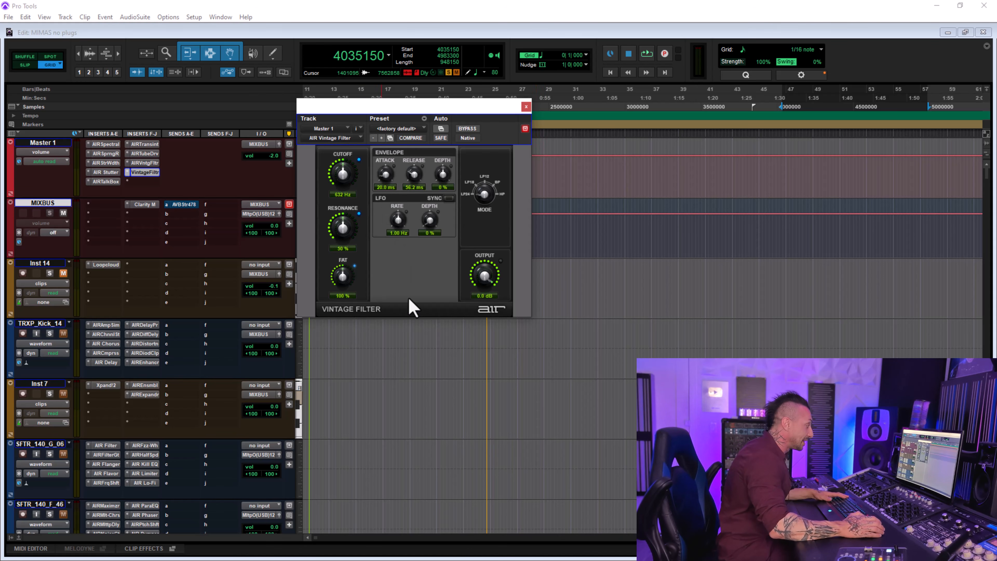
- Open the redesigned AIR Vintage Filter on the Master 1 track, reposition its window and set its scale to 100%
left_click(151, 162)
left_click_drag(395, 27, 462, 14)
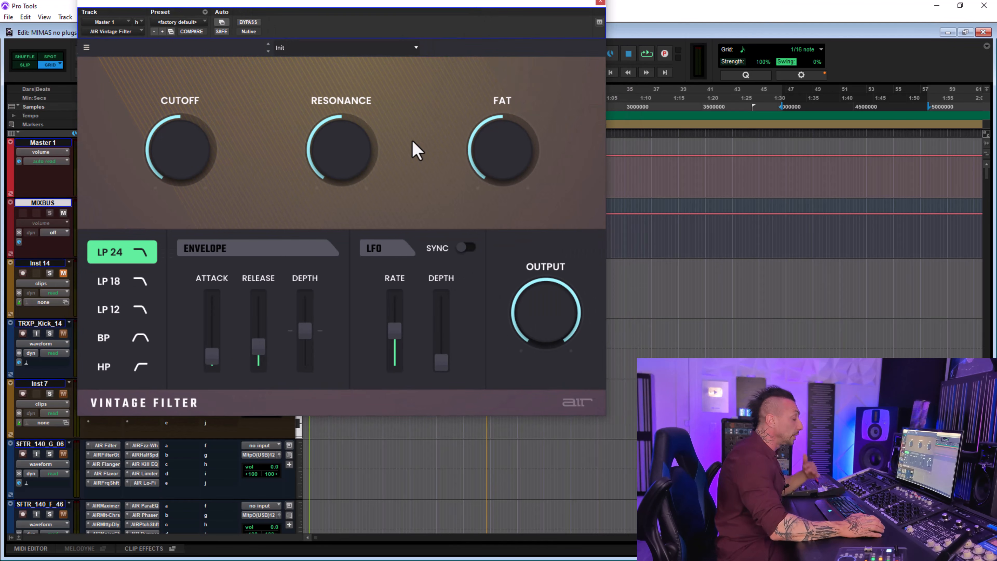
left_click(86, 48)
mouse_move(125, 72)
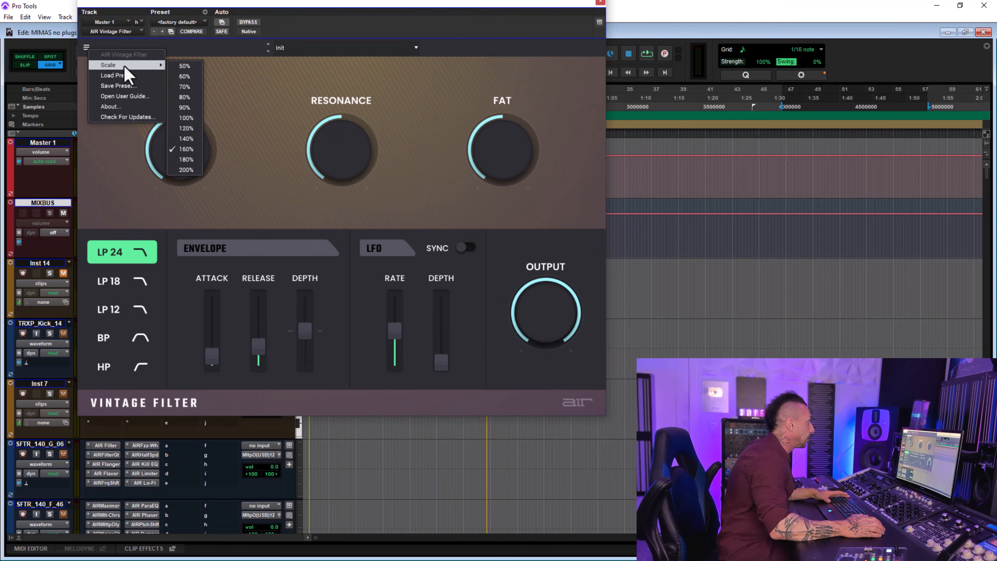
left_click(173, 111)
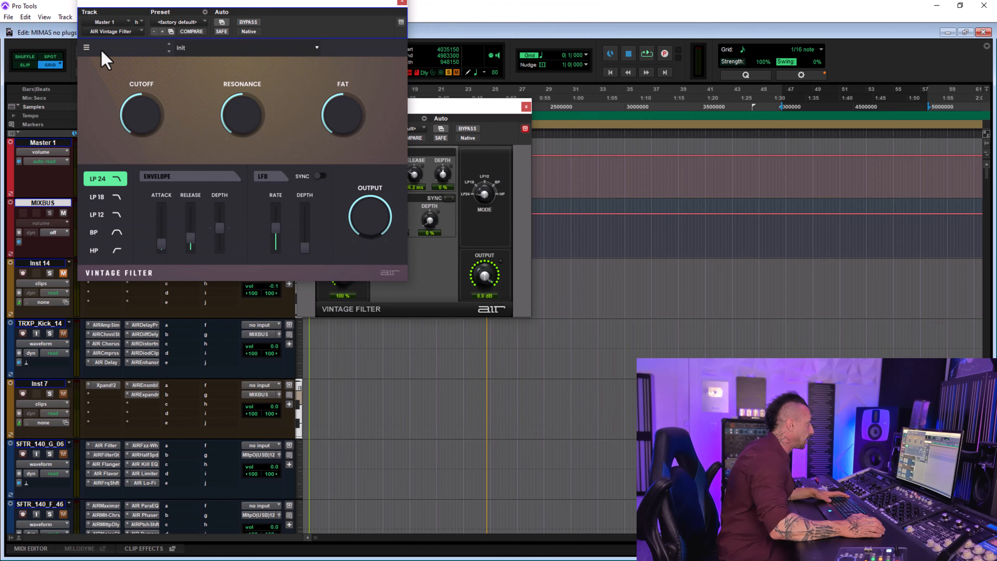
- Set the Vintage Filter interface scale to 160%
left_click(86, 47)
mouse_move(173, 71)
left_click(196, 150)
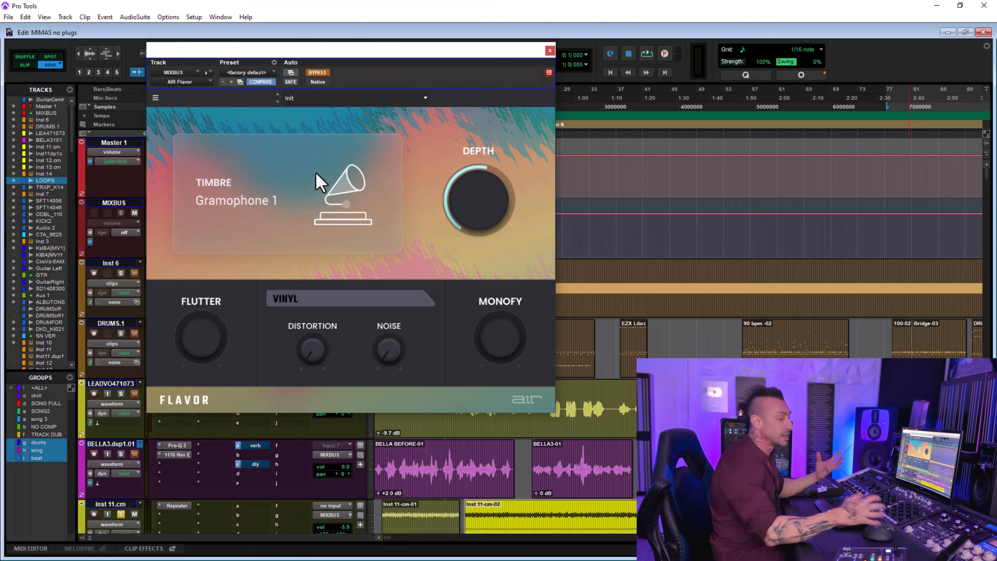
- Examine the timbres available in the AIR Flavor plug-in on MIXBUS
left_click(313, 186)
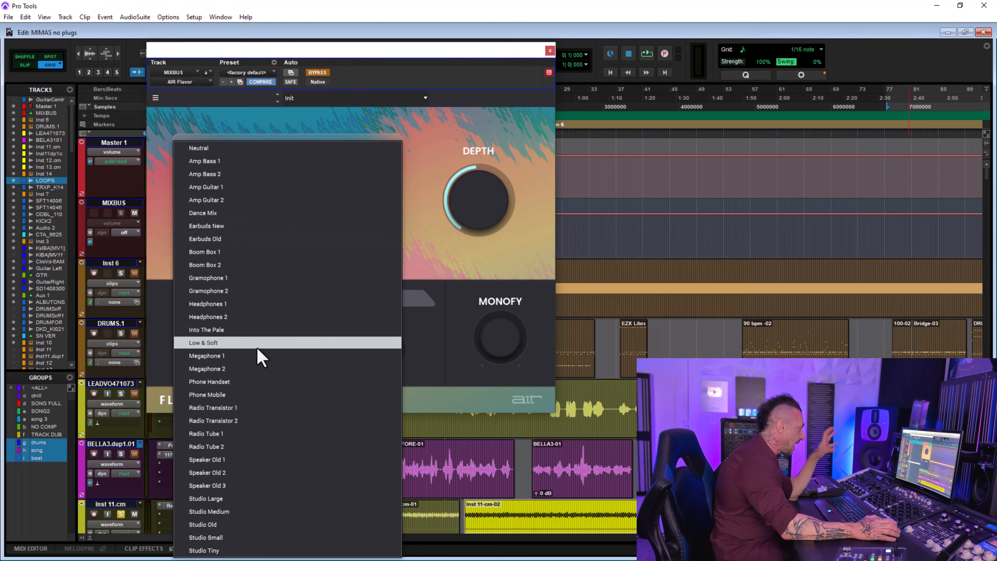
left_click(437, 164)
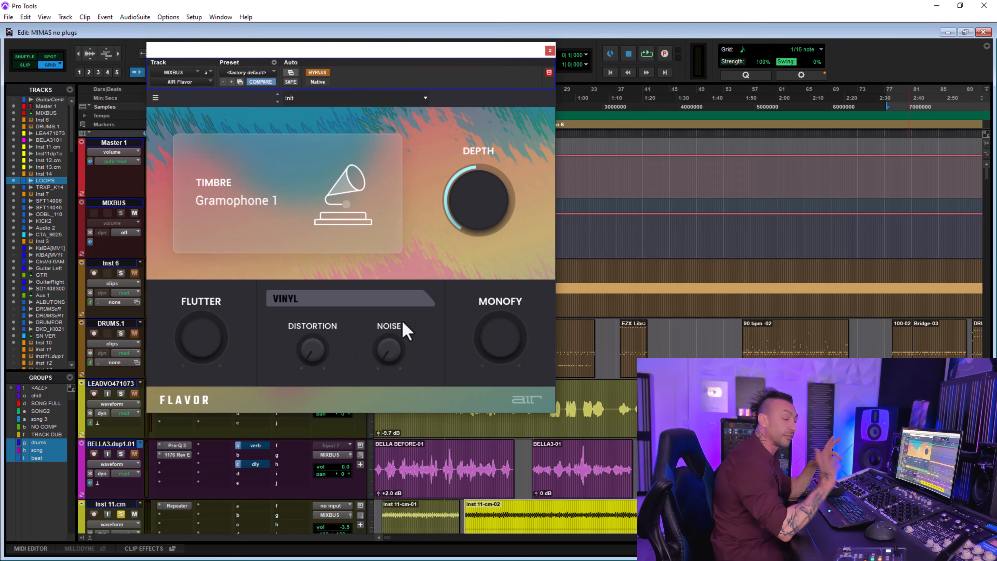
mouse_move(501, 337)
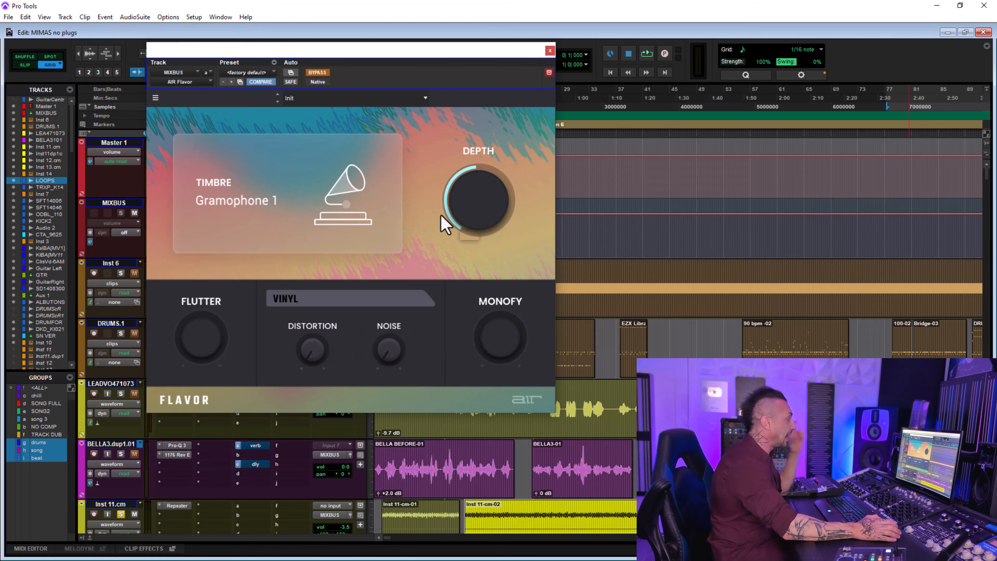
- Start playback with Flavor taken out of bypass, and raise Depth to 80%, Noise to 46%, plus Flutter and Distortion
key("space")
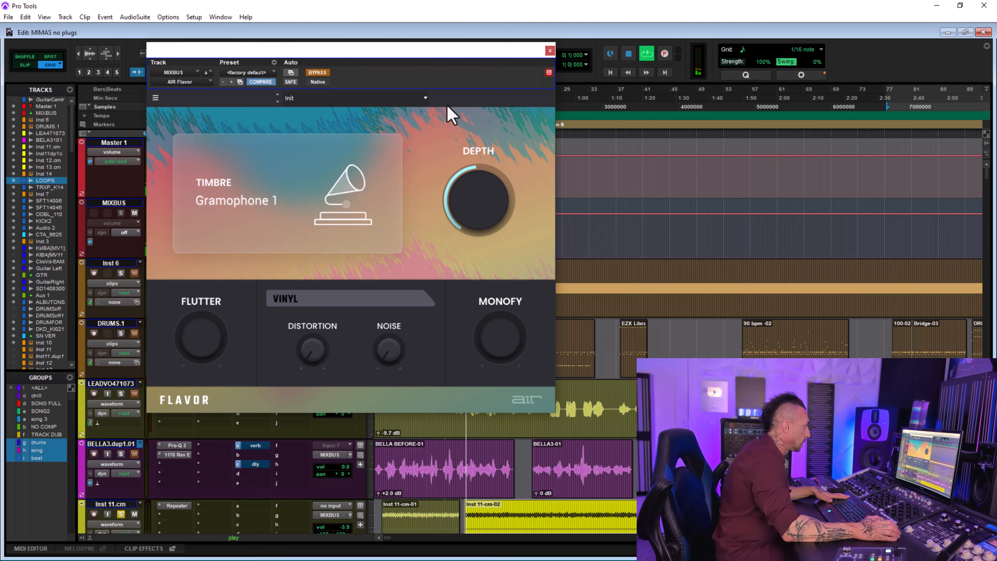
left_click(317, 73)
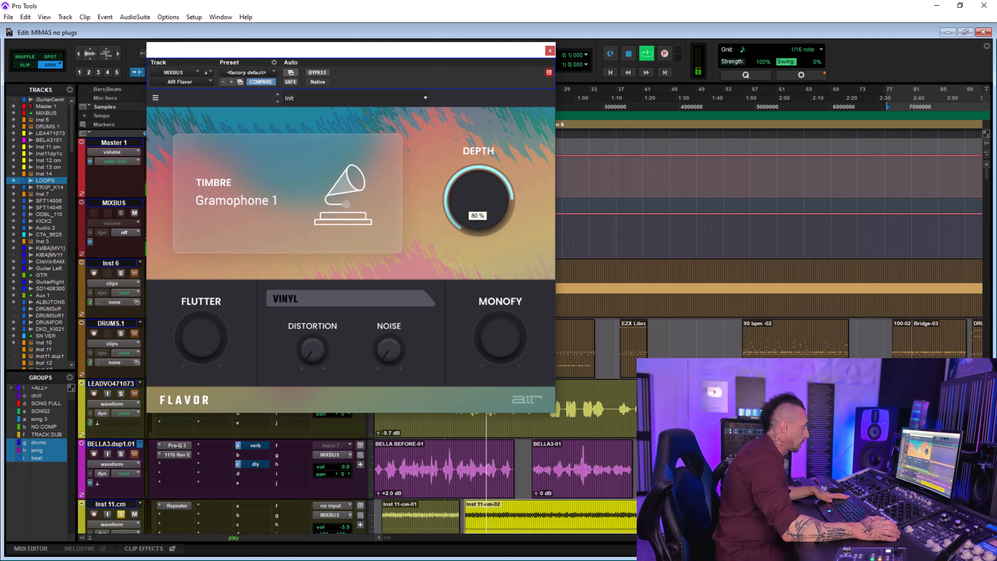
mouse_move(223, 333)
left_mouse_down()
mouse_move(223, 318)
mouse_move(221, 332)
left_mouse_up()
left_click_drag(309, 367, 314, 338)
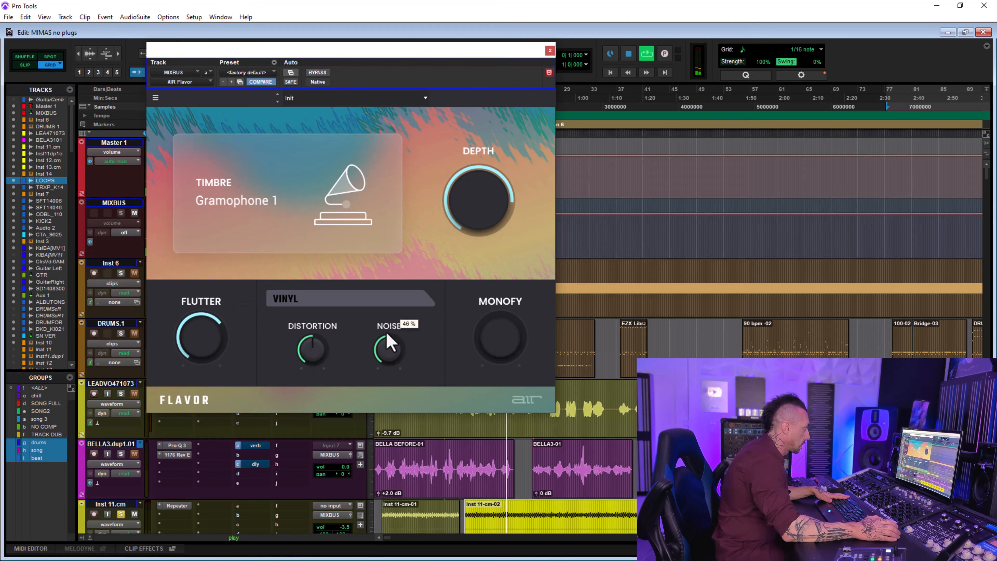
- Try the Radio Transistor 1 and Phone Mobile timbres in Flavor, and raise Monofy to 37%
left_click(314, 206)
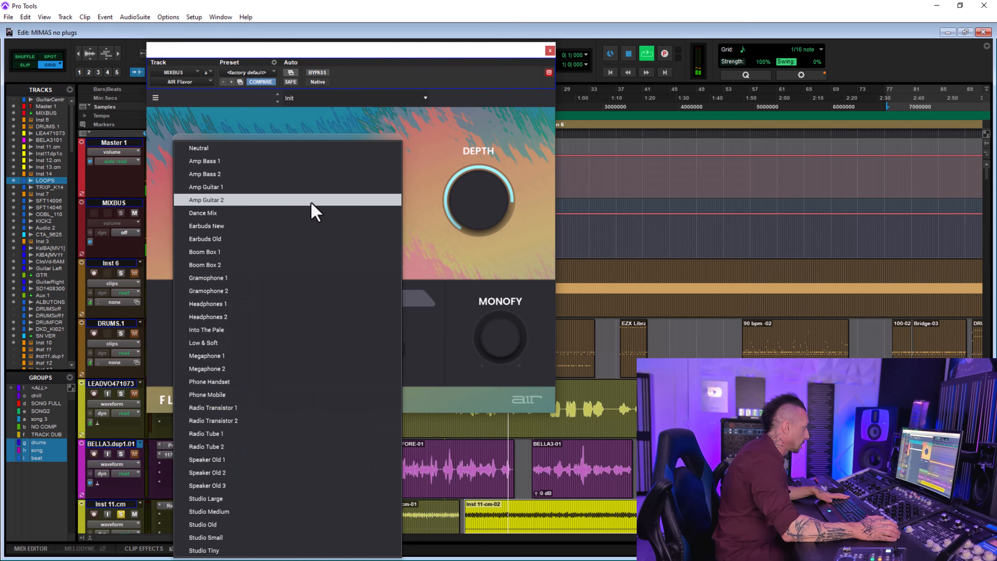
left_click(237, 408)
left_click(312, 207)
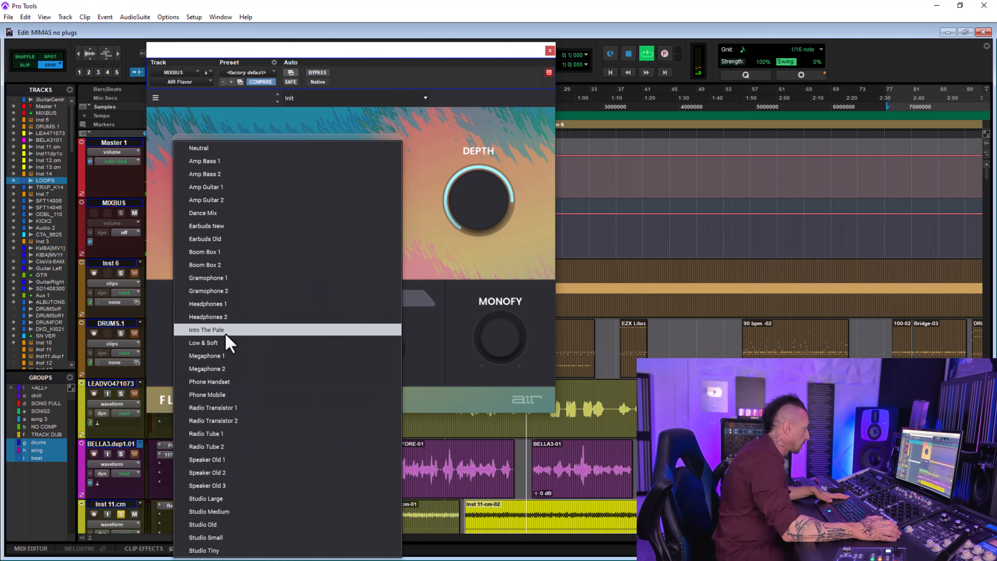
left_click(232, 396)
mouse_move(448, 208)
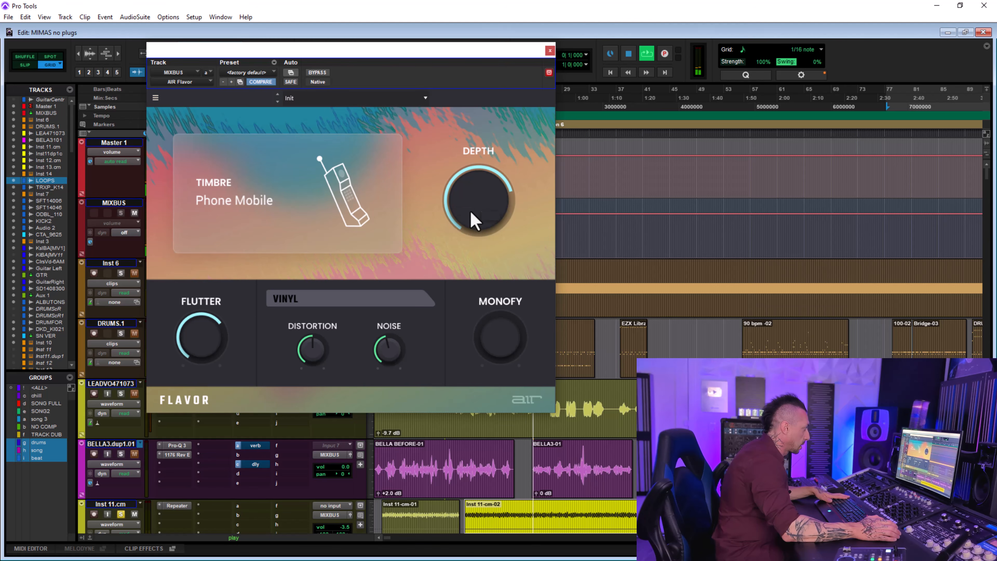
left_click_drag(485, 351, 485, 299)
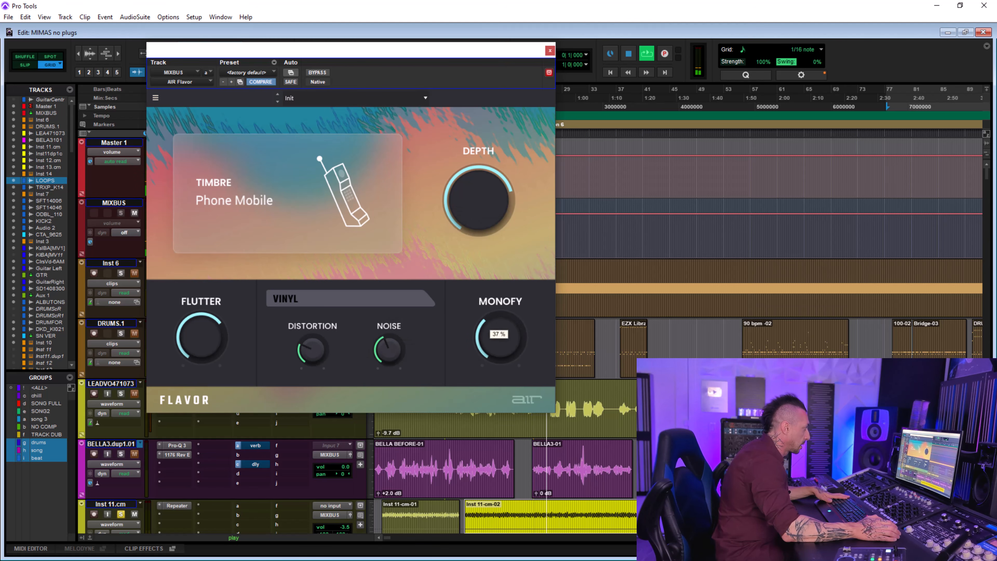
- Audition the Speaker Old 2 timbre and one of the studio timbres in Flavor
left_click(311, 196)
left_click(229, 475)
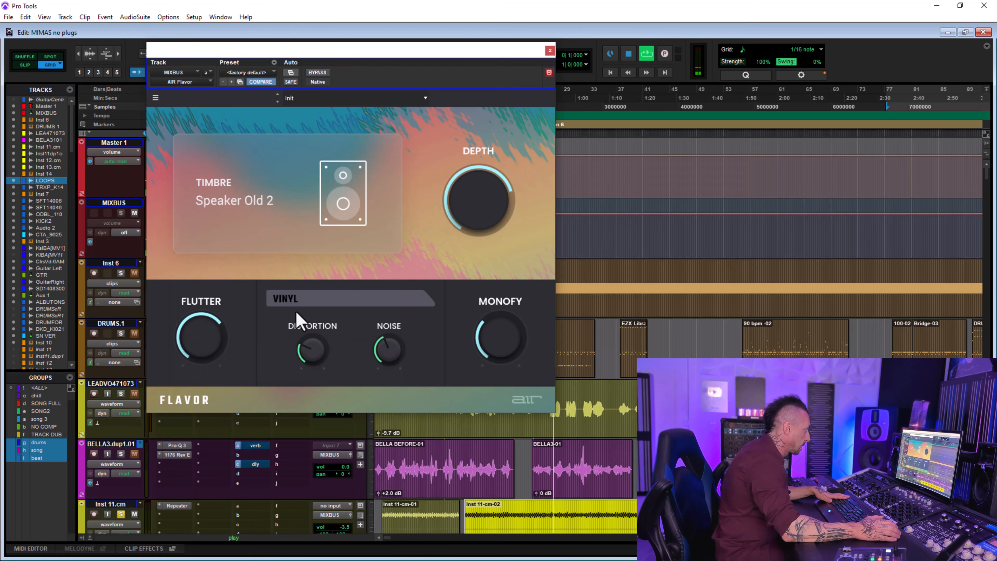
left_click(361, 196)
left_click(223, 545)
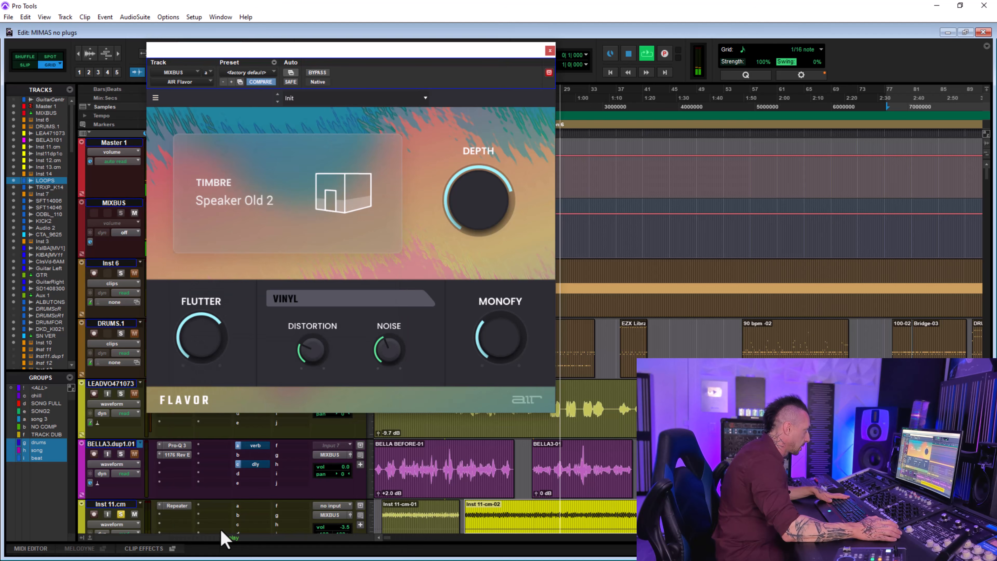
- Switch the timbre to Phone Handset, turn Flutter down to zero and lower the vinyl Noise
left_click(327, 211)
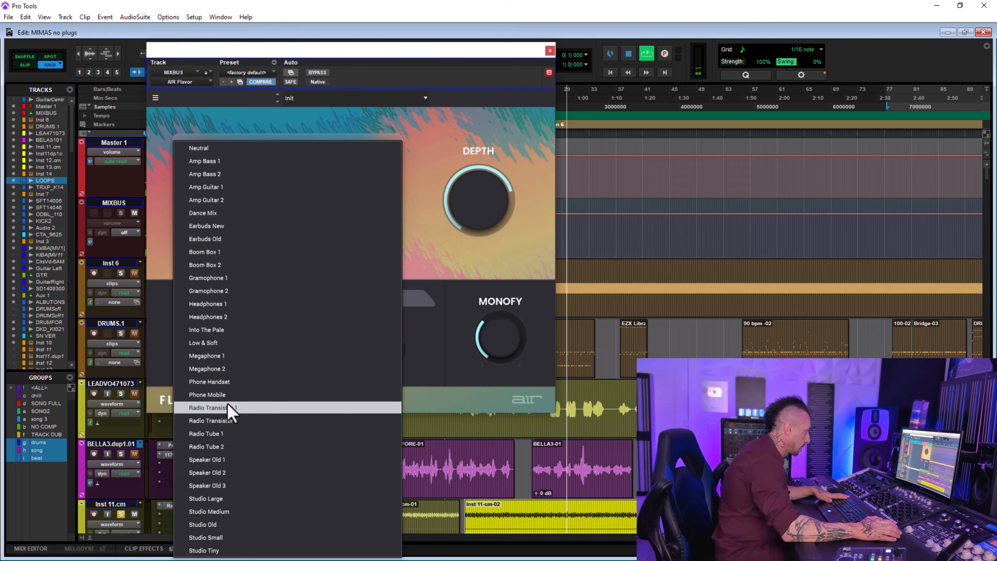
left_click(223, 382)
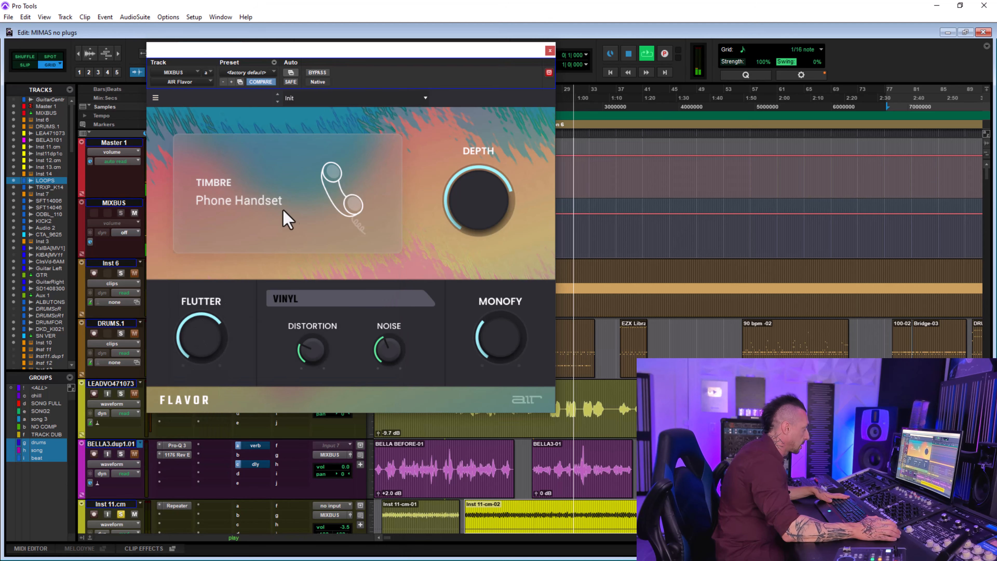
left_click_drag(222, 344, 234, 368)
left_click_drag(375, 336, 376, 369)
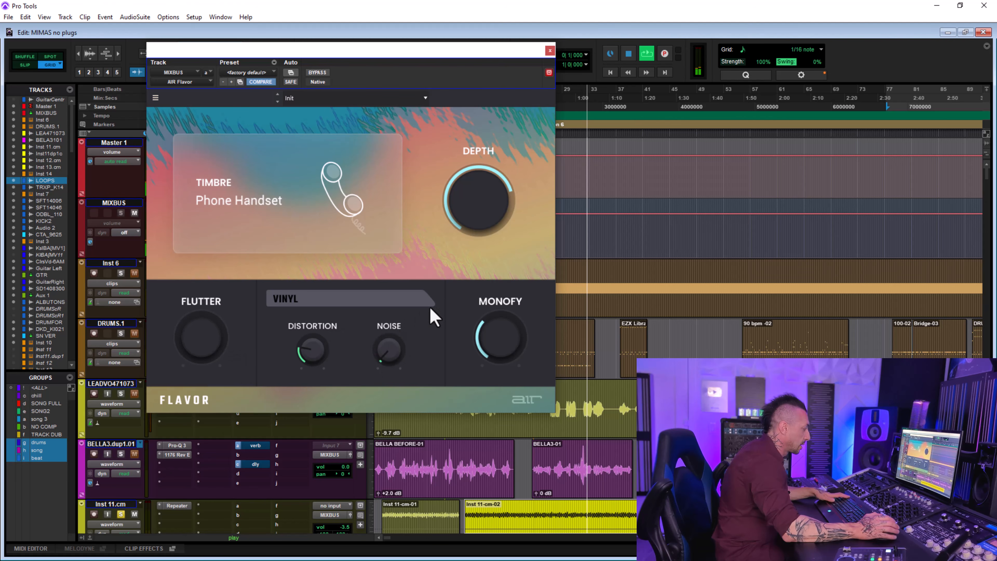
- Load a Flavor preset from the Vocals category
left_click(358, 100)
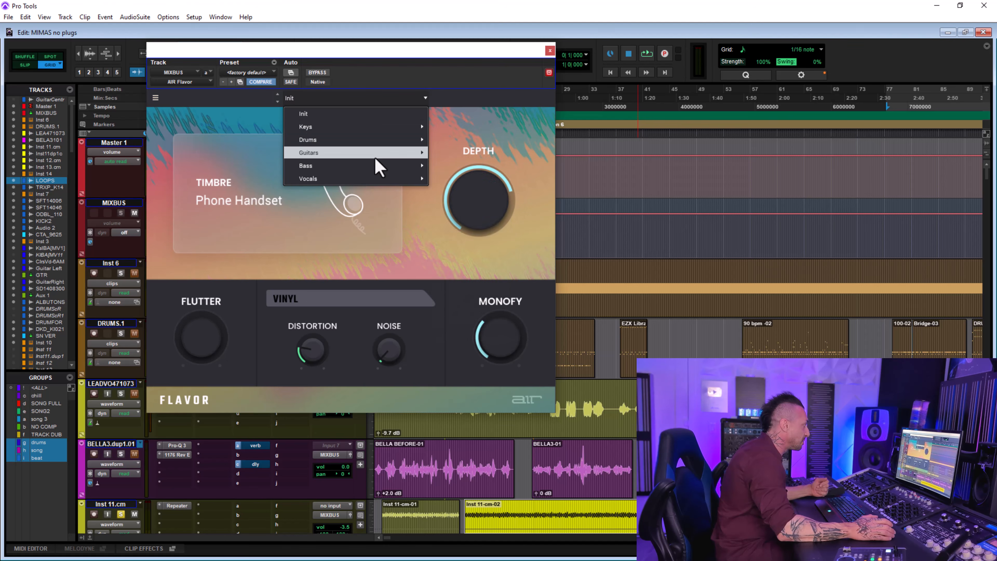
mouse_move(416, 179)
left_click(452, 180)
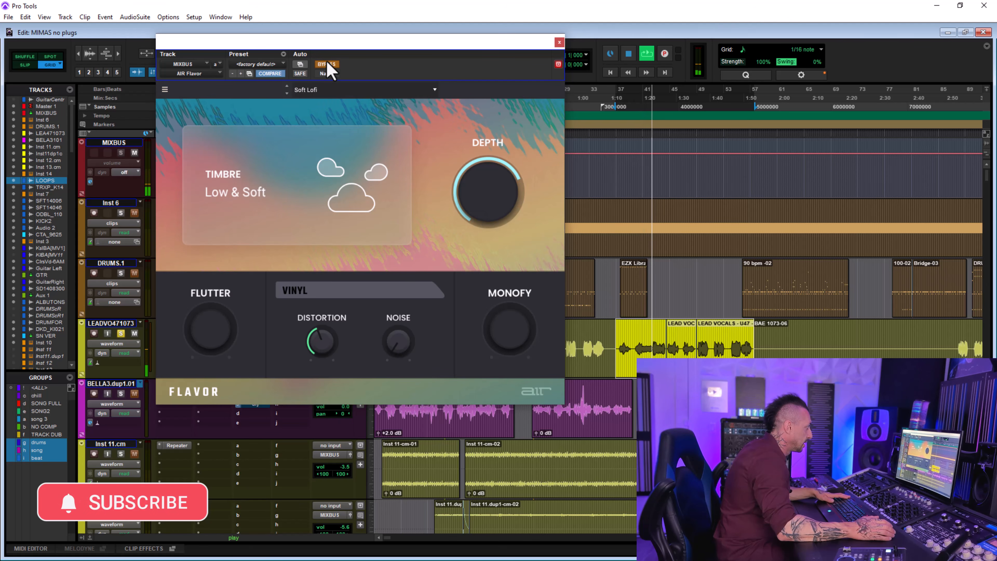
- Audition the Tube preset with Depth at 46% and the Zinger preset with Depth at 42%
left_click(287, 93)
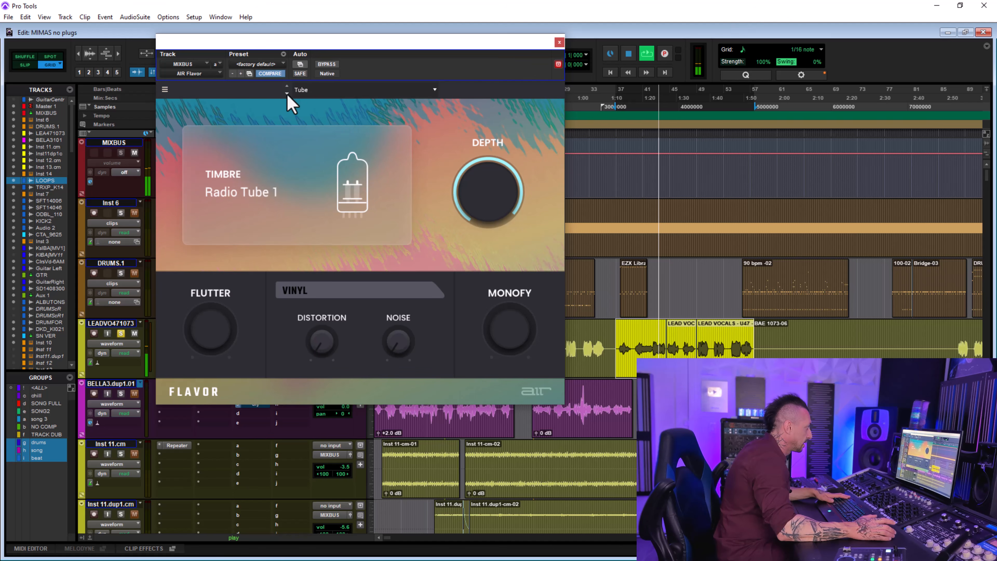
left_click_drag(477, 176, 477, 190)
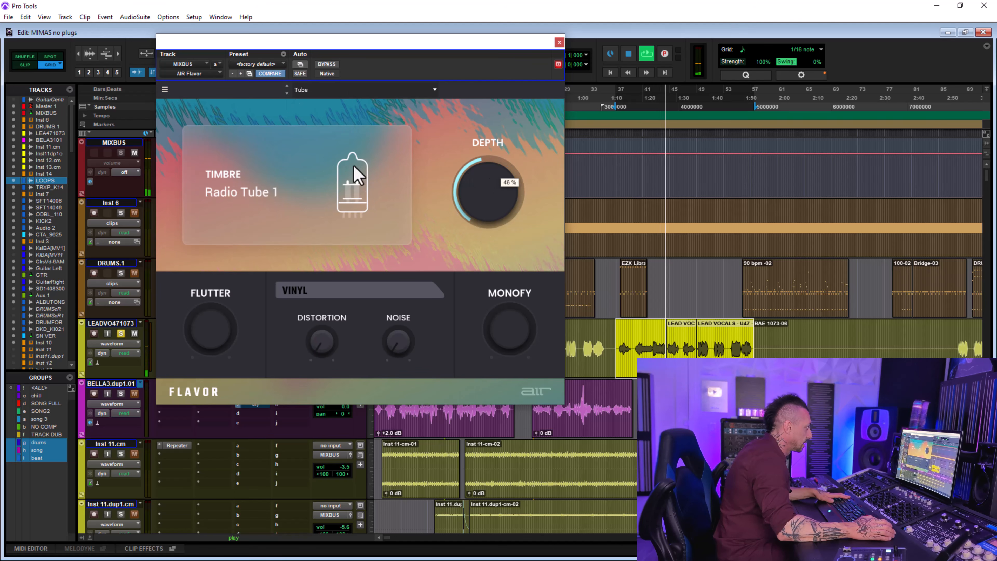
left_click(287, 93)
mouse_move(463, 176)
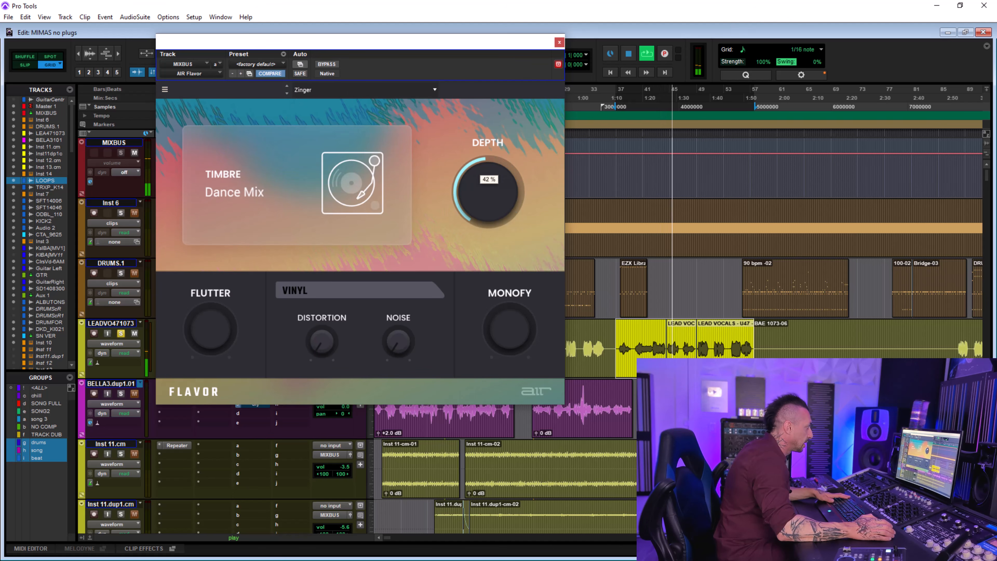
- Audition the Gramophone preset with Depth at 76%, step on through the presets and check the timbre list
left_click(287, 92)
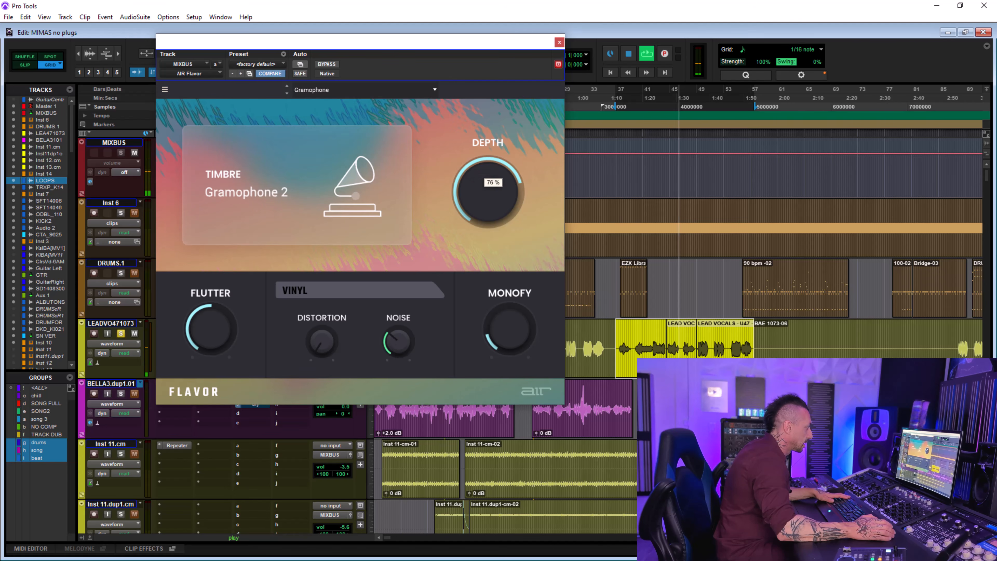
left_click(287, 93)
left_click(321, 164)
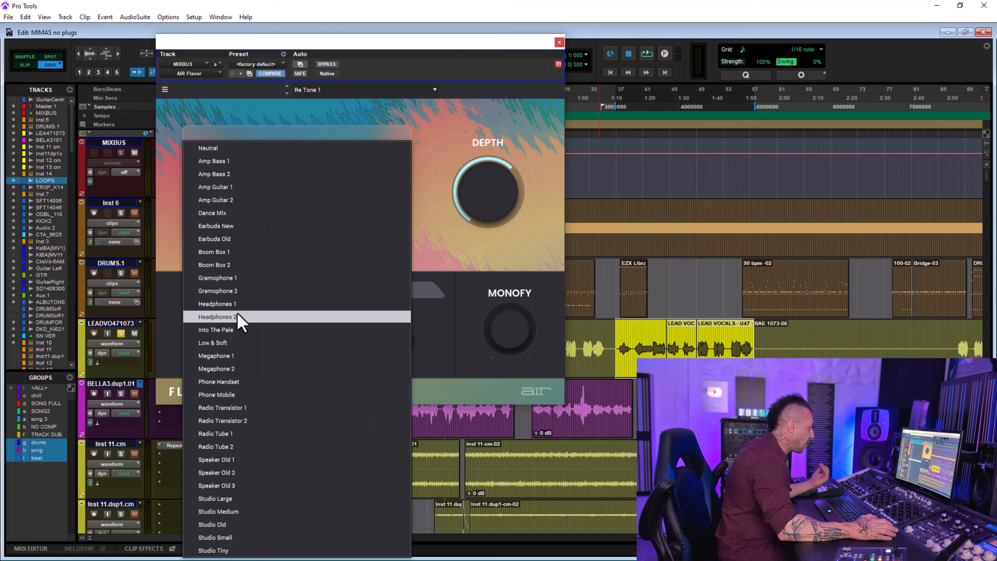
left_click(433, 213)
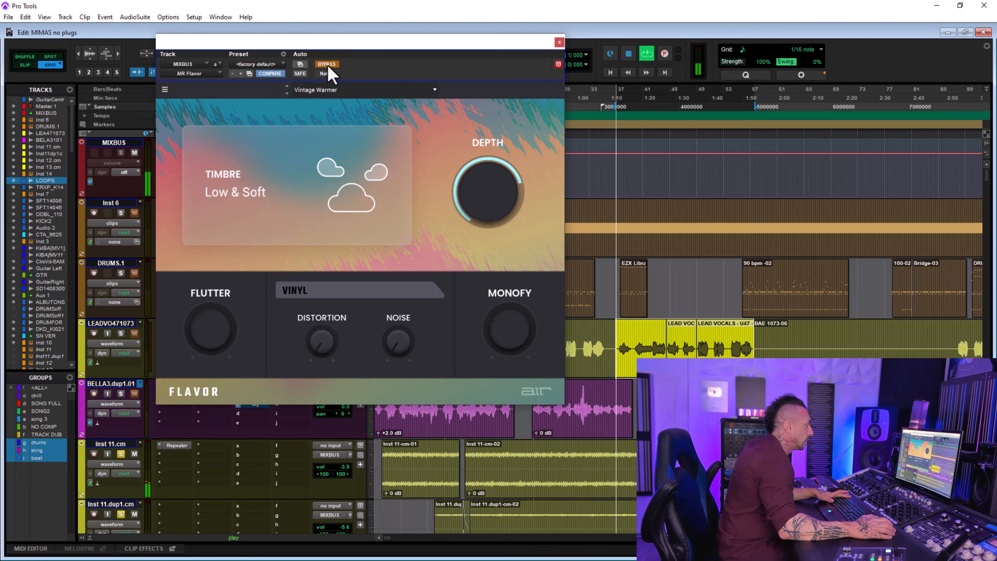
- Take the Vintage Warmer preset out of bypass, raise Flutter, Distortion and Noise, and set Depth to 49%
left_click(328, 65)
left_click_drag(475, 183, 475, 203)
left_click_drag(211, 329, 211, 289)
left_click_drag(319, 339, 320, 281)
left_click_drag(408, 338, 408, 304)
left_click_drag(509, 329, 508, 379)
mouse_move(483, 212)
left_mouse_down()
mouse_move(483, 232)
mouse_move(484, 202)
left_mouse_up()
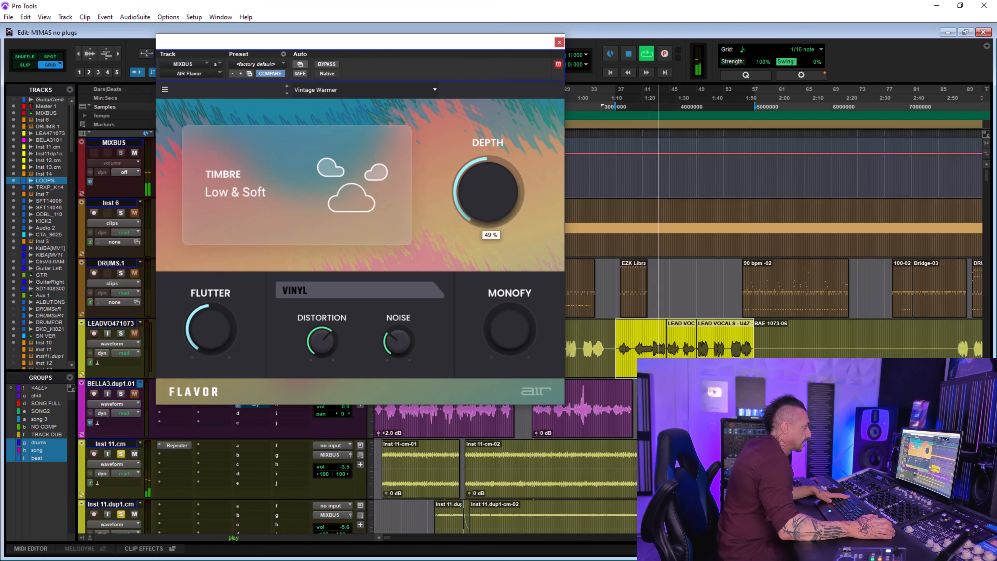
- Switch the timbre to Gramophone 2, raise Depth and lower the vinyl Distortion and Noise
left_click(340, 211)
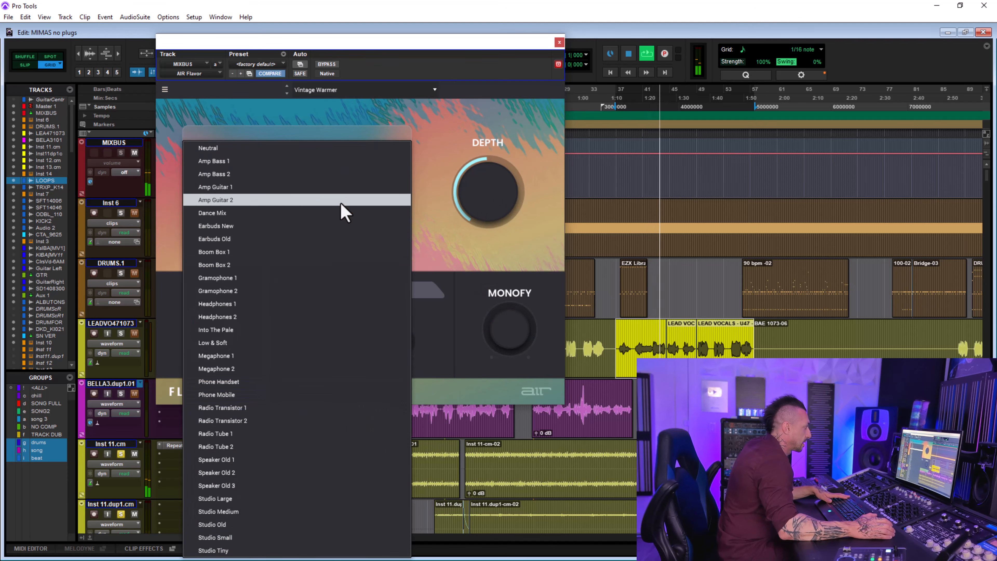
left_click(240, 286)
left_click_drag(474, 190, 474, 178)
left_click_drag(323, 329, 323, 363)
left_click_drag(397, 341, 401, 363)
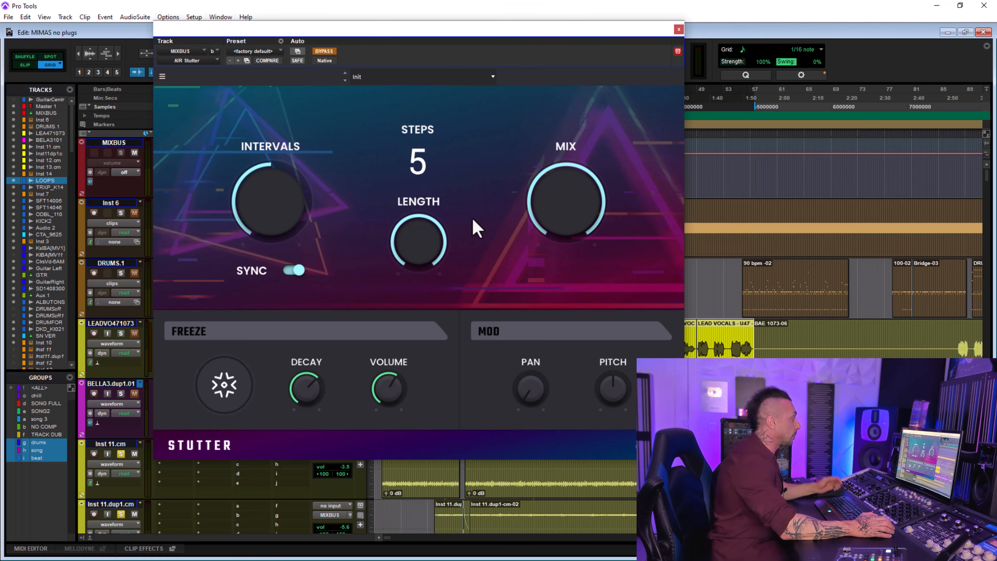
- Adjust Stutter's Intervals while it is bypassed and toggle Freeze on and off
mouse_move(279, 214)
left_click_drag(285, 226, 280, 206)
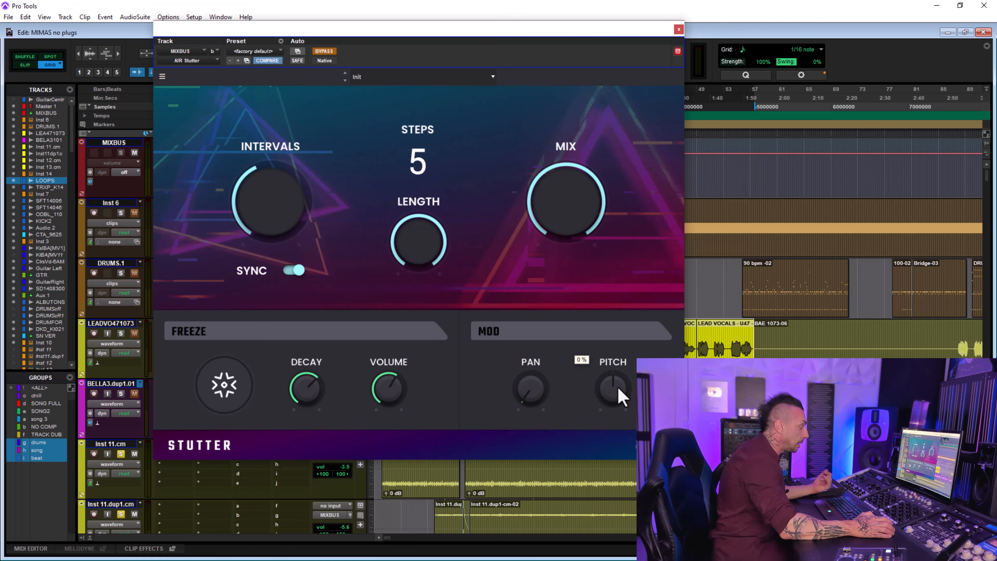
mouse_move(406, 389)
left_click(238, 393)
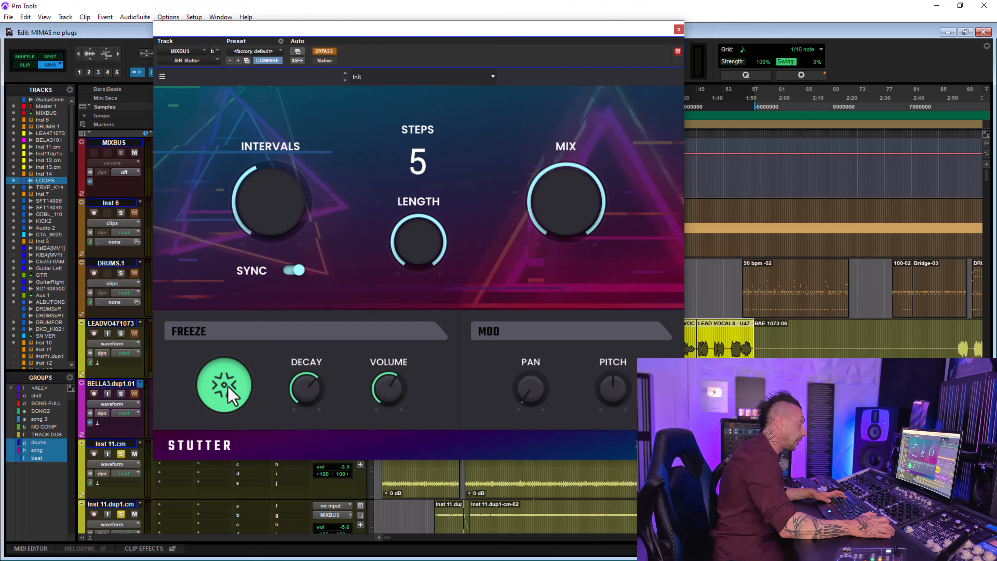
left_click(228, 387)
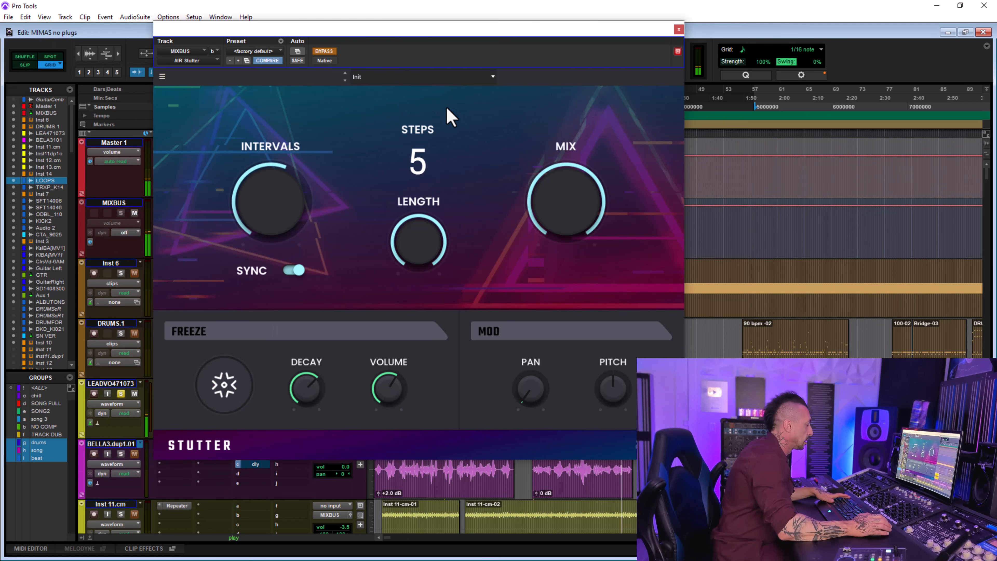
- Take Stutter out of bypass, ease Mix down to 94%, set Pan to 83% and raise Intervals
left_click(330, 54)
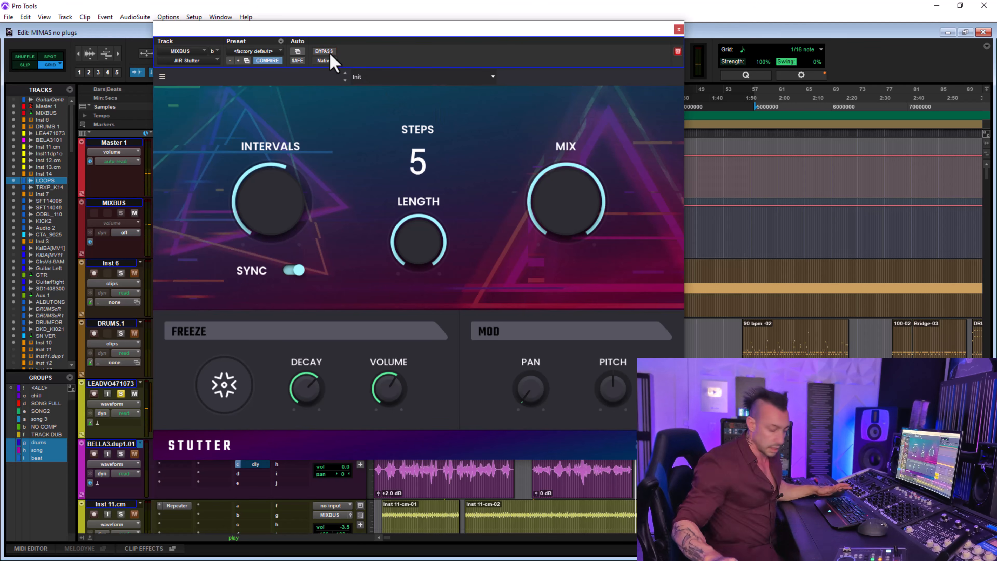
left_click_drag(554, 179, 555, 190)
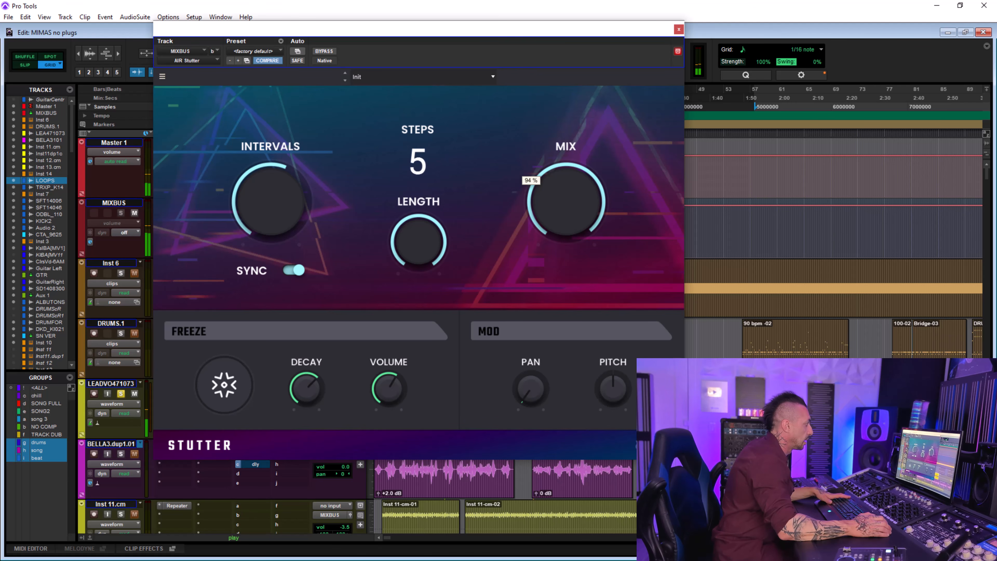
left_click_drag(530, 389, 530, 375)
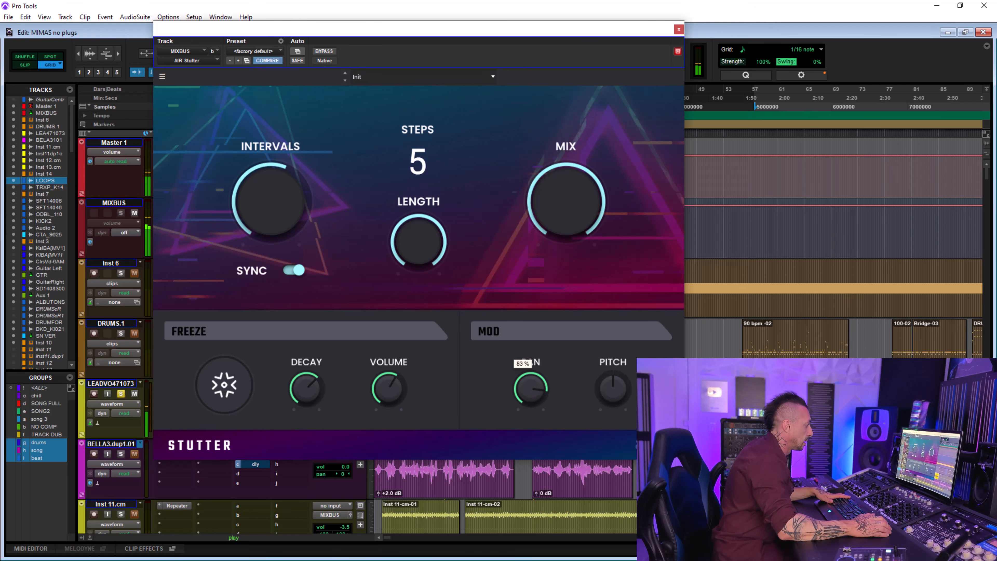
mouse_move(283, 214)
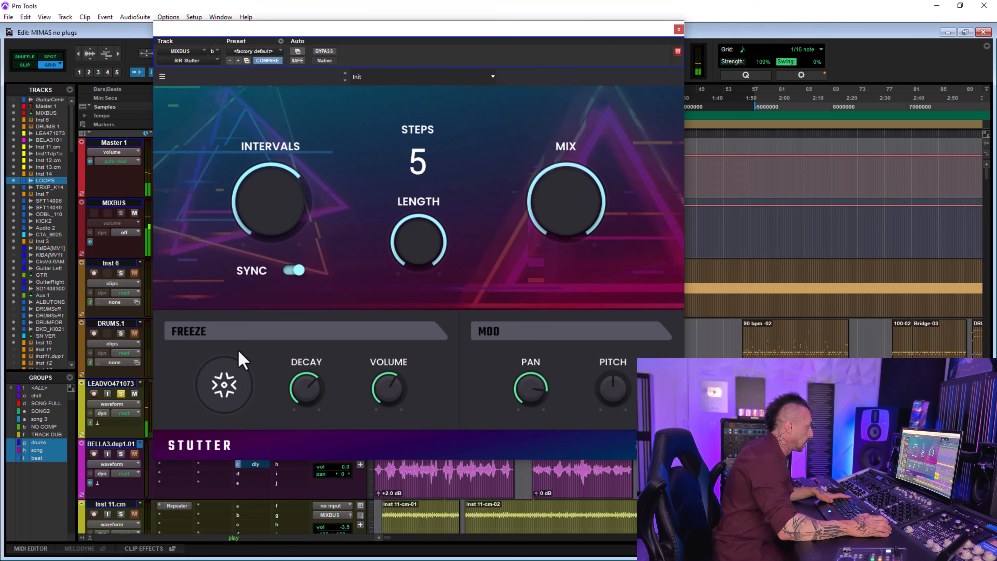
- Toggle Freeze on and off, lower Pan and Pitch, and raise Intervals further
left_click(235, 387)
left_click(236, 387)
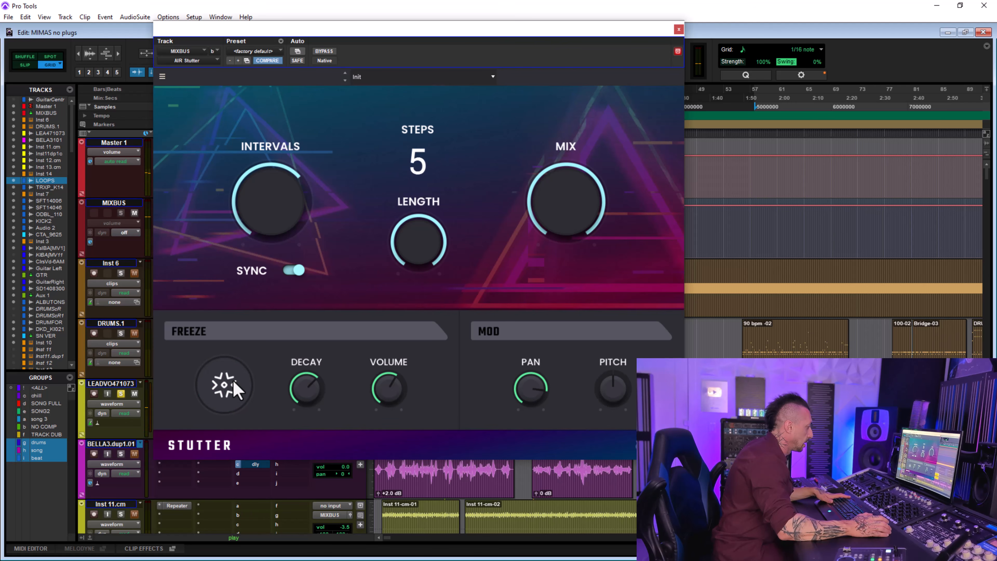
left_click_drag(522, 393, 612, 338)
mouse_move(624, 393)
left_click_drag(624, 393, 625, 411)
left_click_drag(271, 200, 271, 185)
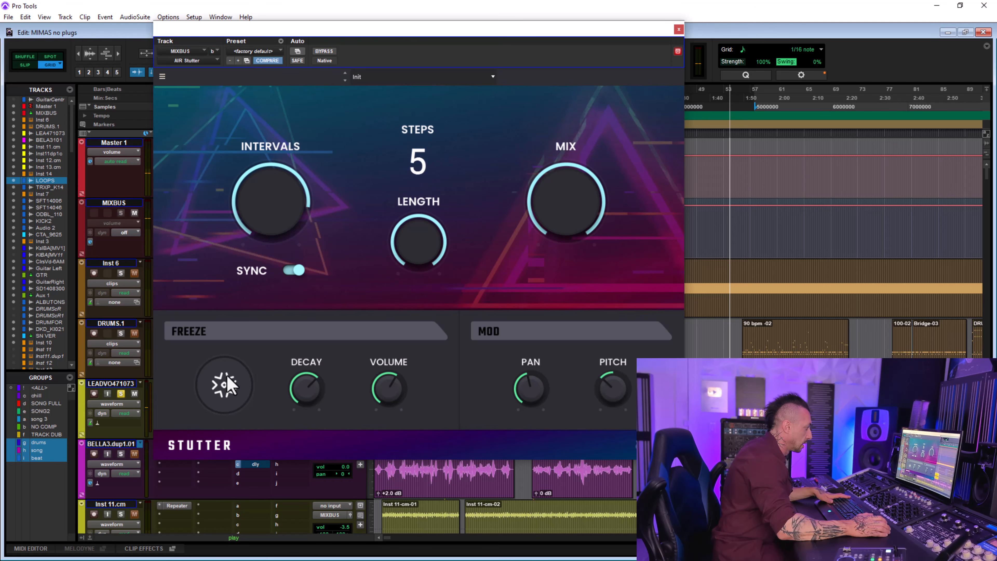
- Engage Freeze during playback and fine-tune its Volume and Decay
left_click(231, 384)
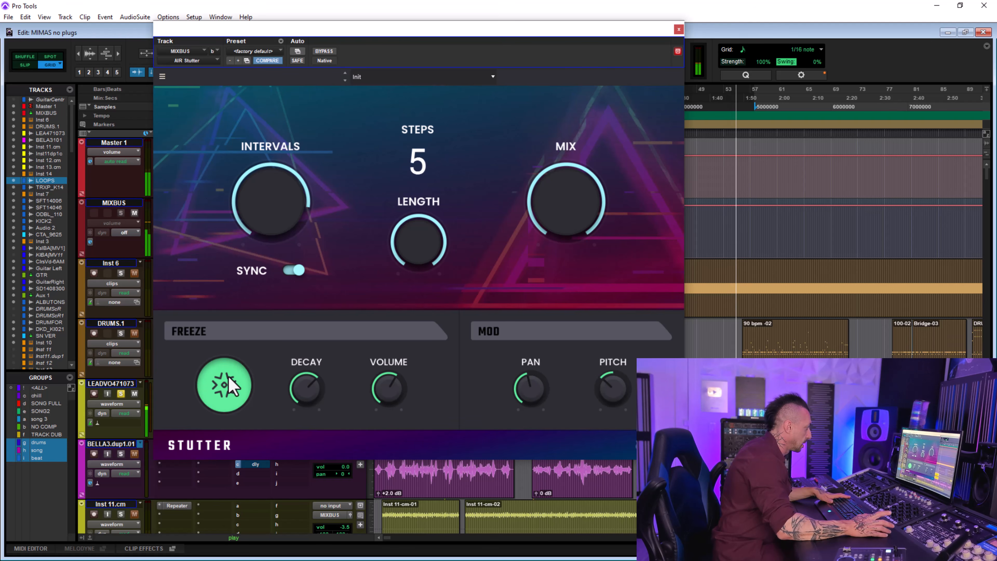
left_click_drag(392, 384, 393, 381)
mouse_move(324, 387)
left_mouse_down()
mouse_move(324, 365)
mouse_move(324, 387)
left_mouse_up()
key("space")
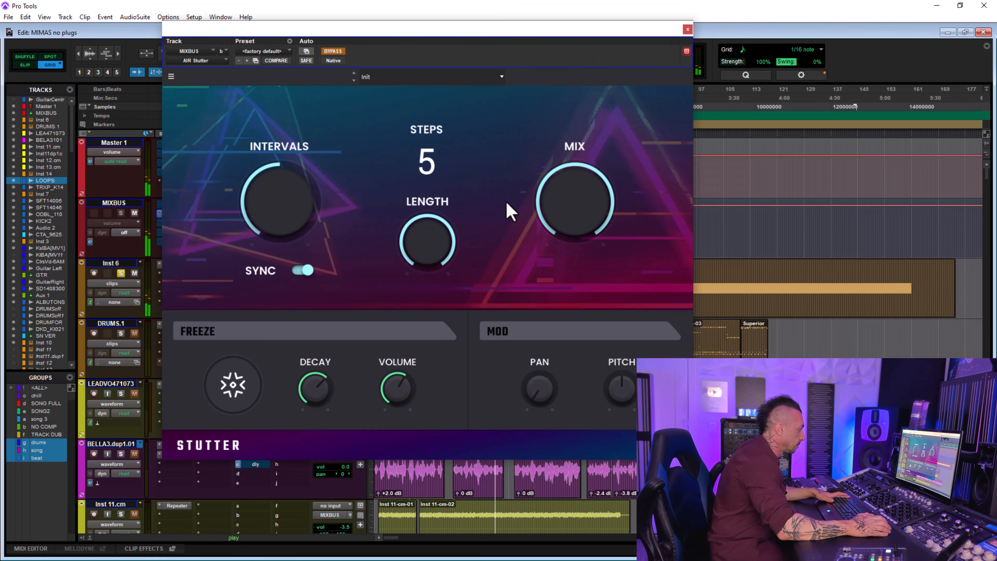
- On the soloed Inst 6 passage, set Stutter's Mix to 53%, disable bypass and set Intervals to 1/16D
left_click_drag(510, 212, 510, 224)
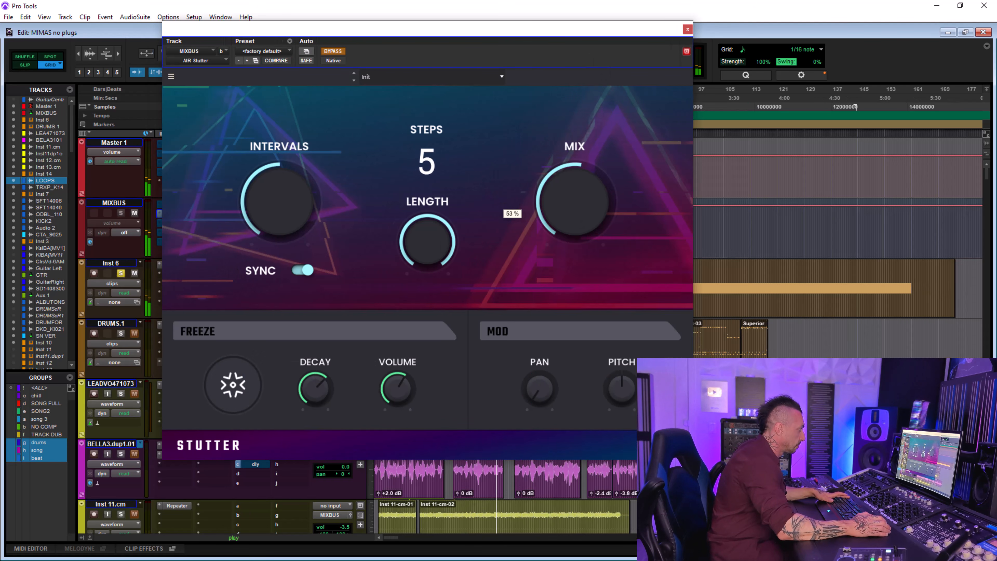
left_click(321, 51)
left_click_drag(294, 162, 294, 153)
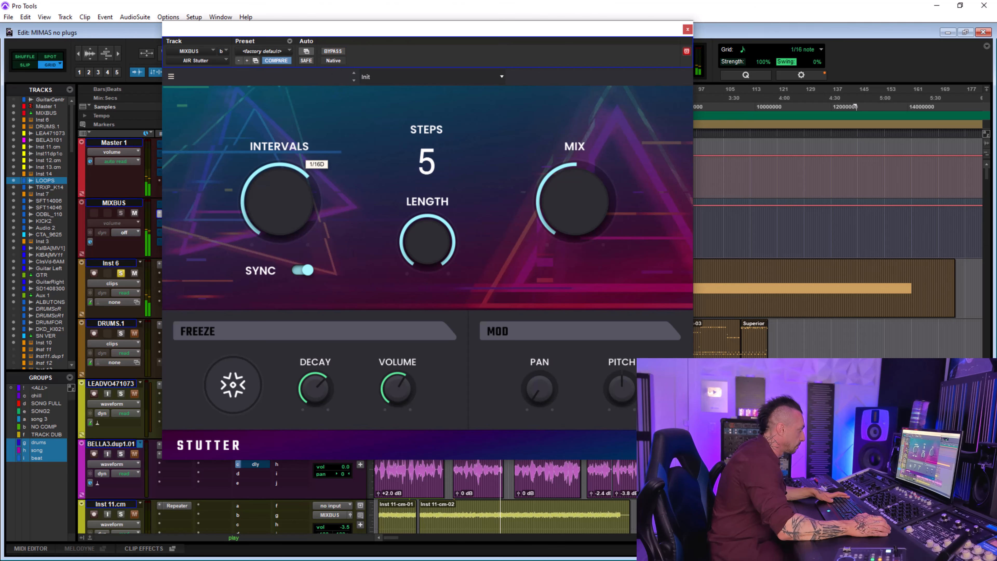
- Lower Stutter's Mix to 28%, raise Pan and try the Pitch control
left_click_drag(552, 185, 552, 198)
left_click_drag(535, 386, 555, 387)
left_click_drag(571, 237, 563, 230)
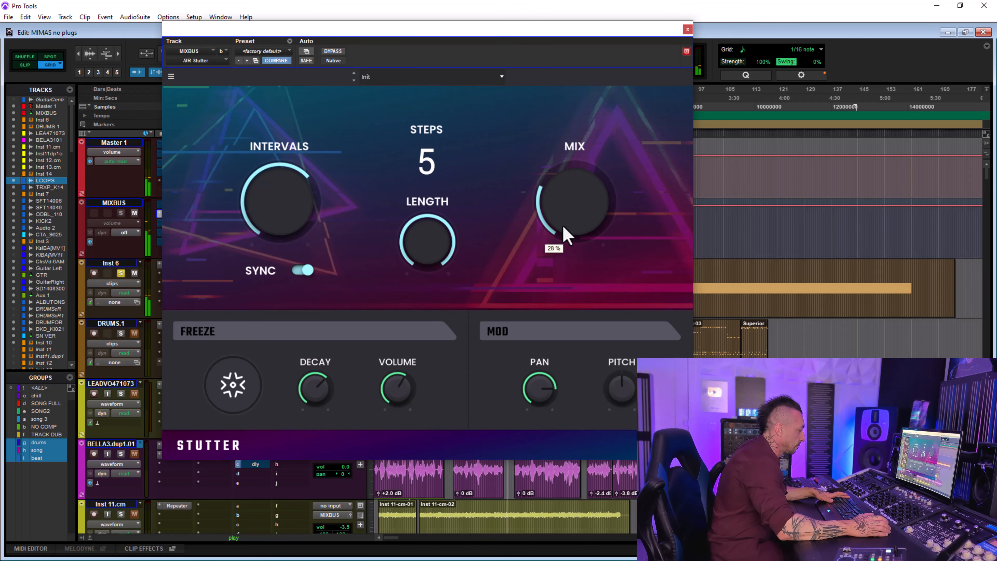
mouse_move(621, 387)
left_mouse_down()
mouse_move(621, 373)
mouse_move(622, 395)
left_mouse_up()
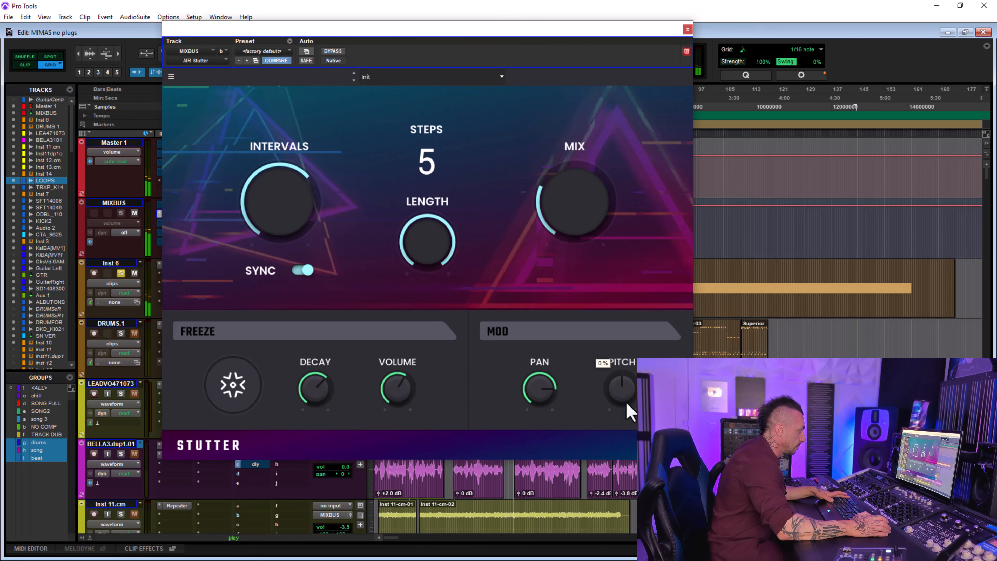
- Shorten Stutter's Length to about half, raise Mix and lower Intervals
left_click_drag(437, 232, 437, 249)
left_click_drag(522, 237, 523, 224)
mouse_move(283, 212)
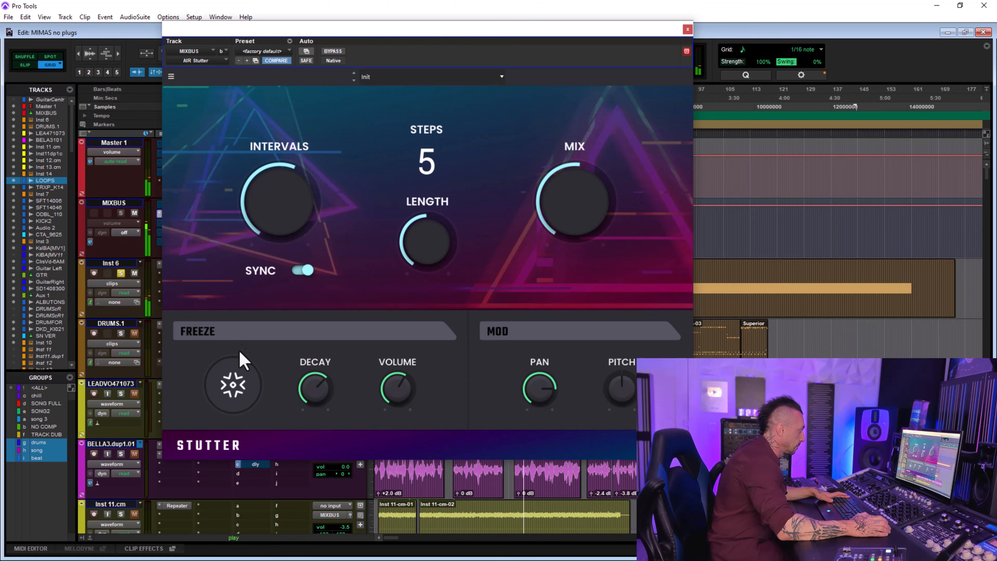
- Audition Freeze with Decay at 20.6 s and Mix at 65%, ease Mix back down and release Freeze
left_click(233, 385)
mouse_move(319, 397)
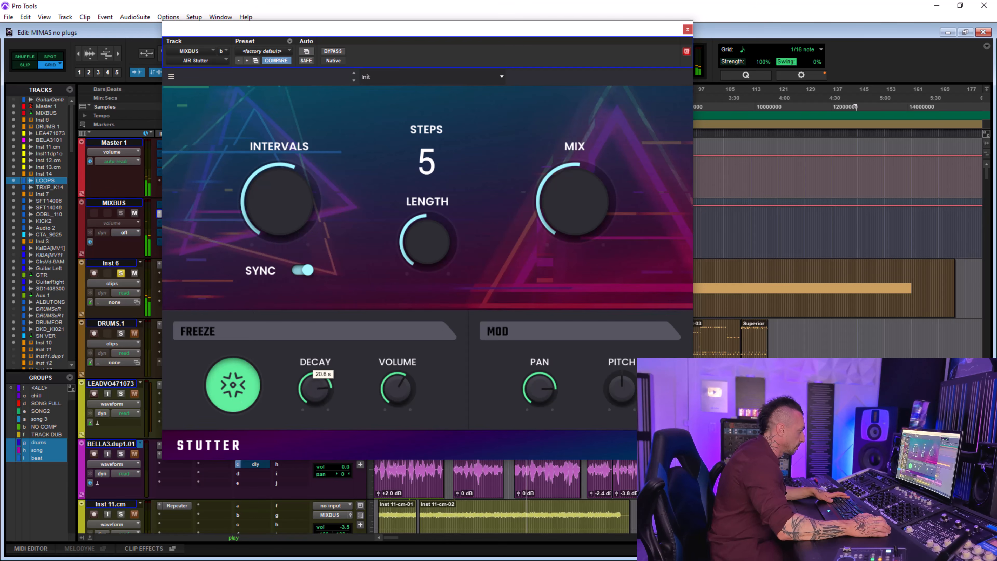
left_click_drag(498, 235, 499, 223)
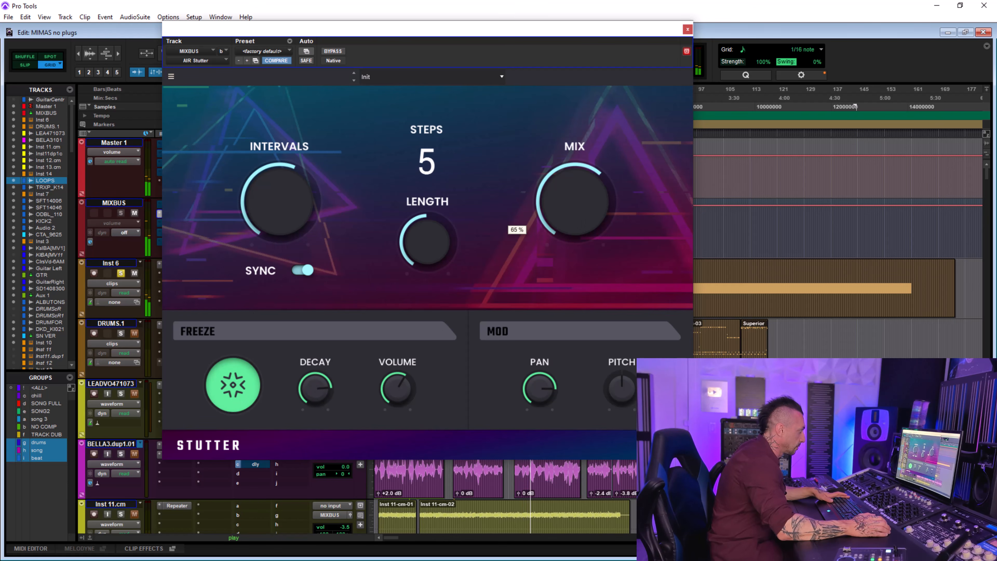
left_click_drag(575, 223, 575, 230)
left_click(233, 384)
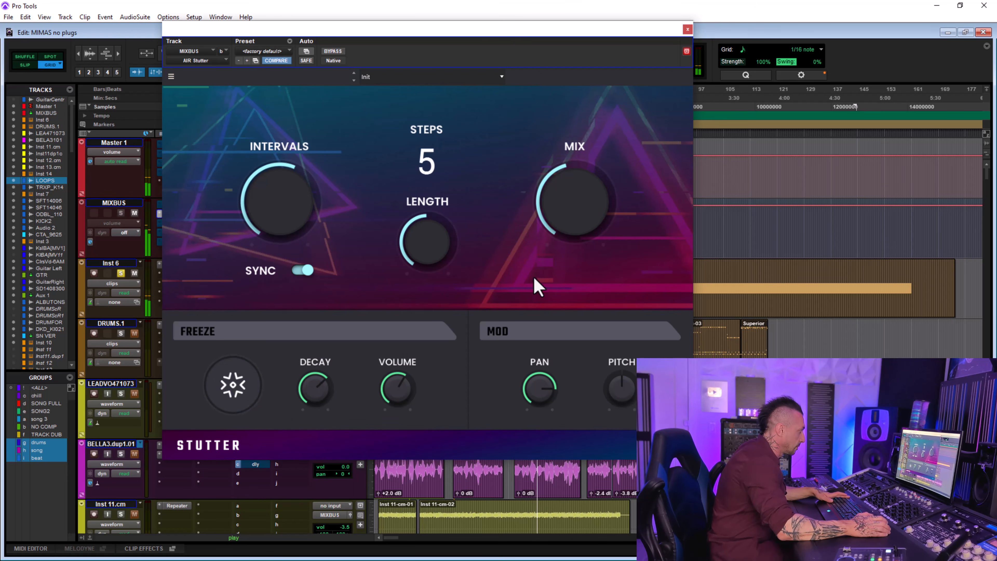
- Retrigger Freeze, reduce Mix slightly and release Freeze again
left_click(233, 384)
mouse_move(574, 222)
left_mouse_down()
mouse_move(573, 209)
mouse_move(573, 226)
left_mouse_up()
left_click(257, 379)
- Lower Stutter's Intervals, set Length to 21% and readjust Pan, Intervals and Length by ear
left_click_drag(283, 223, 285, 231)
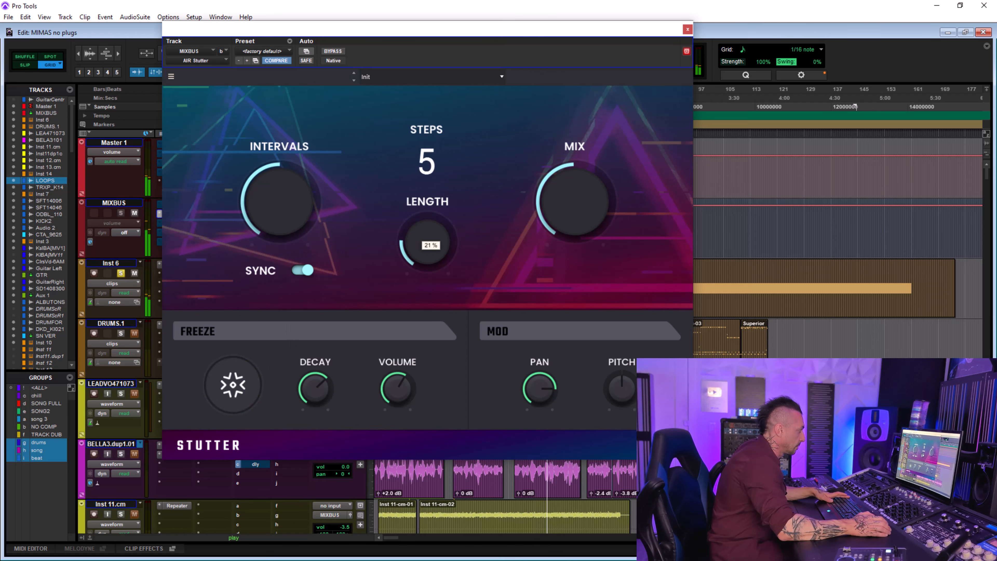
left_click_drag(535, 401, 534, 416)
left_click_drag(281, 212, 281, 196)
left_click_drag(412, 236, 410, 225)
left_click_drag(314, 223, 355, 261)
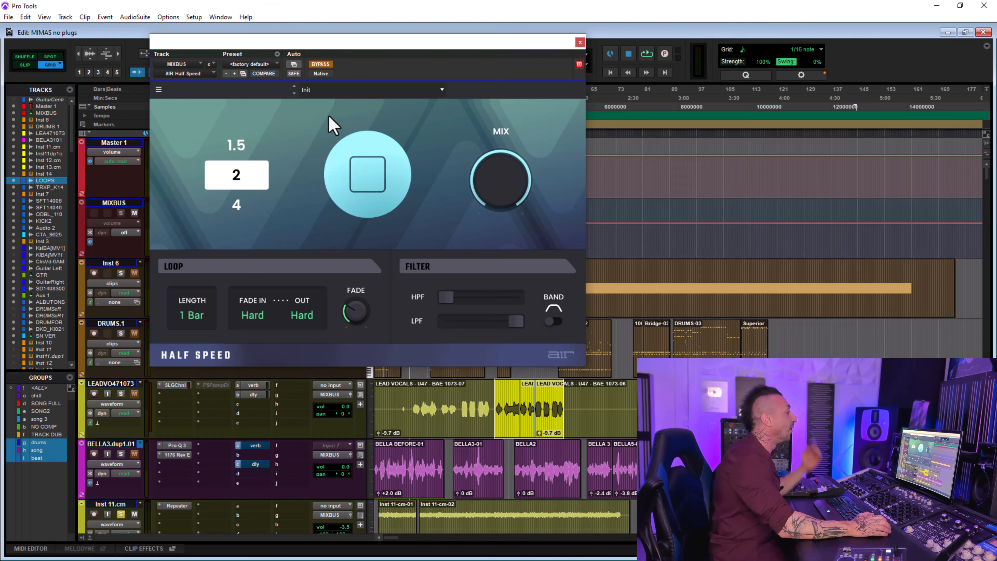
- Try the 1.5 and 4 speed settings in AIR Half Speed and reselect 2
mouse_move(506, 172)
left_click(368, 173)
left_click(266, 155)
left_click(260, 176)
left_click(258, 202)
left_click(259, 176)
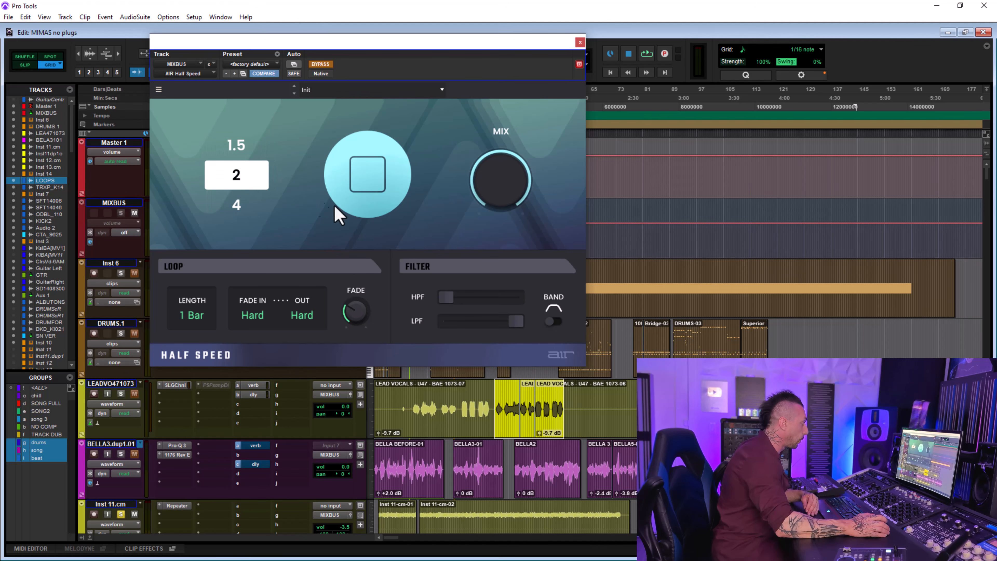
- Examine the available options for Half Speed's loop Length, Fade In and Fade Out
left_click(202, 315)
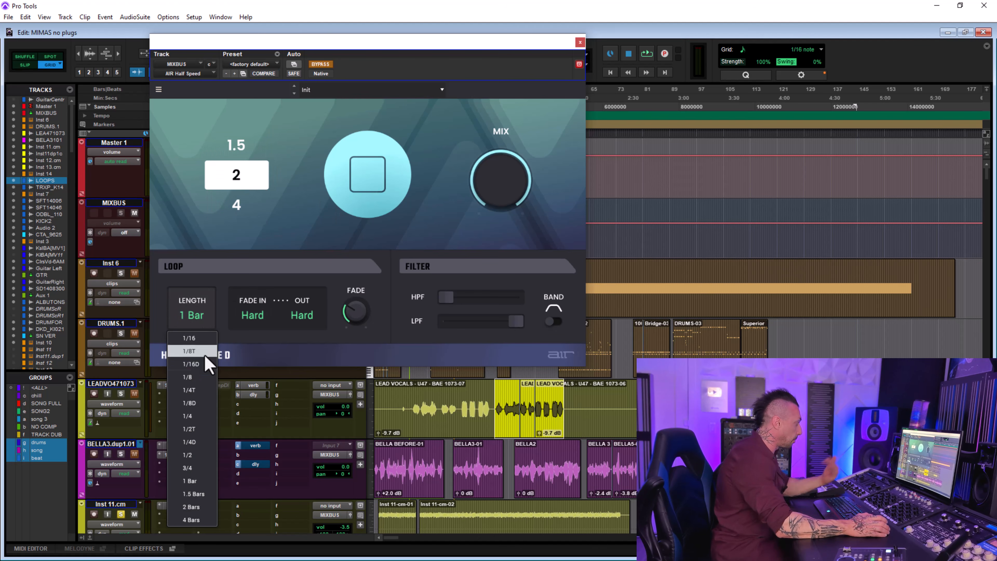
left_click(232, 289)
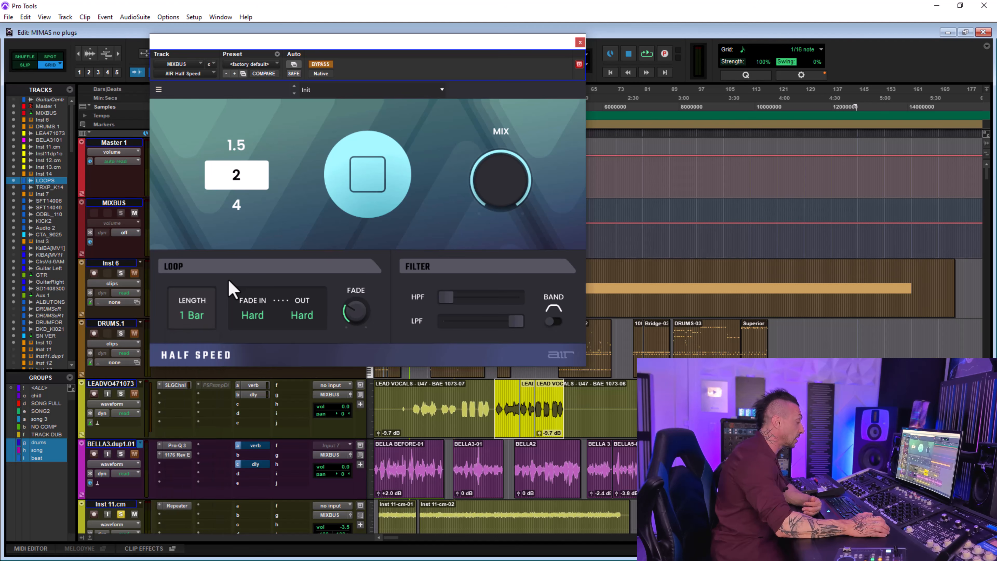
left_click(259, 316)
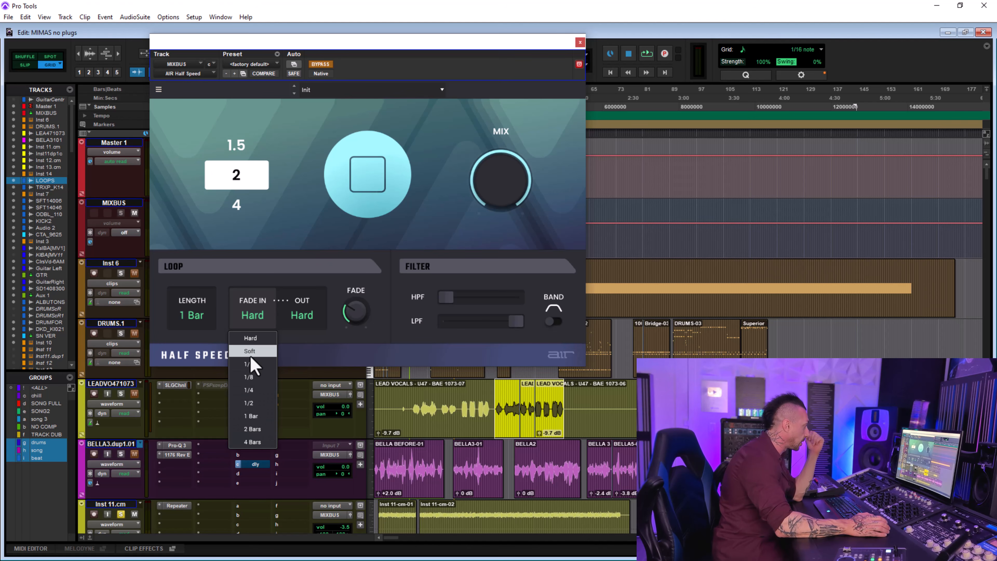
left_click(313, 310)
left_click(342, 289)
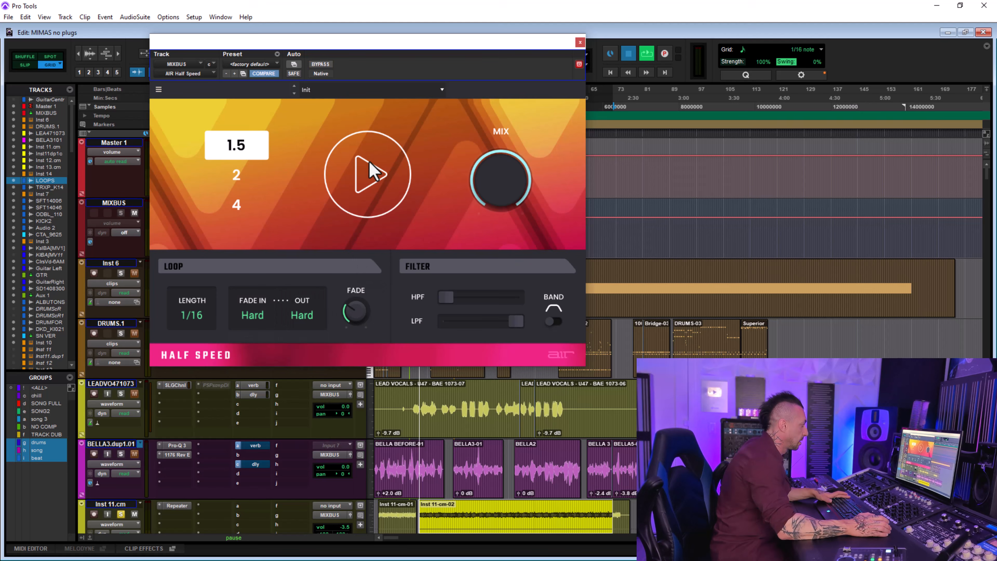
- Start playback, engage Half Speed at 1.5 and audition speeds 2 and 4, ending on 2
key("space")
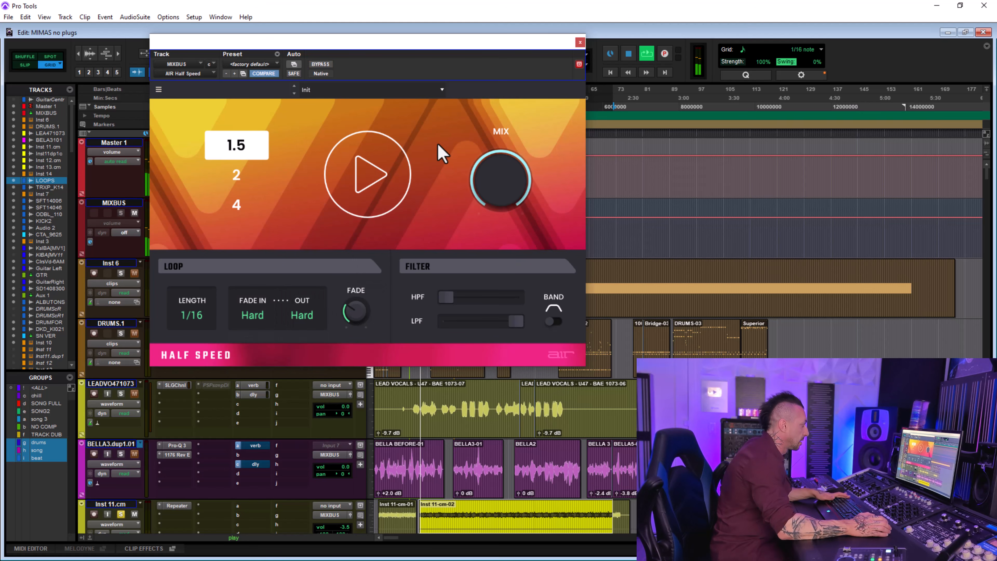
left_click(370, 169)
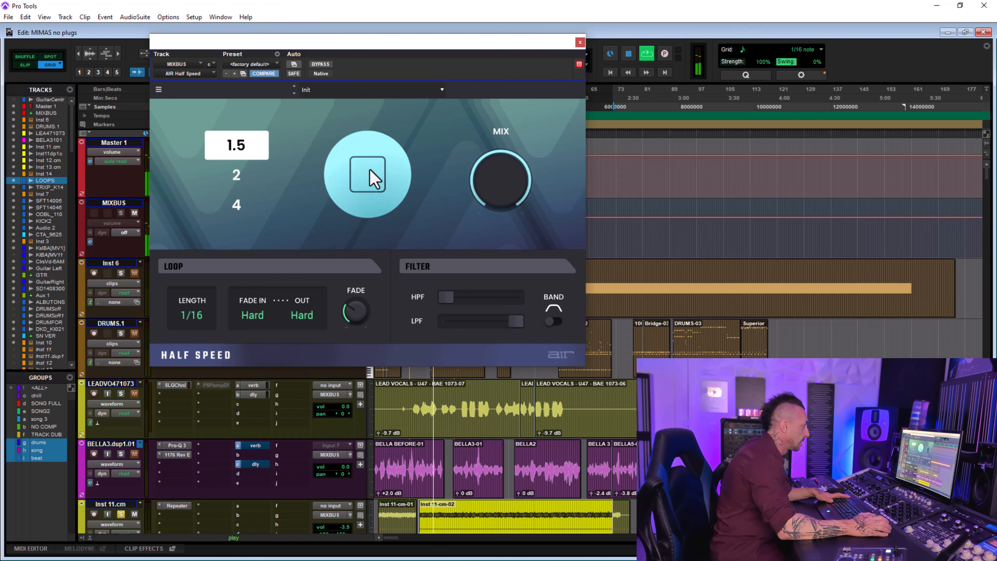
left_click(256, 184)
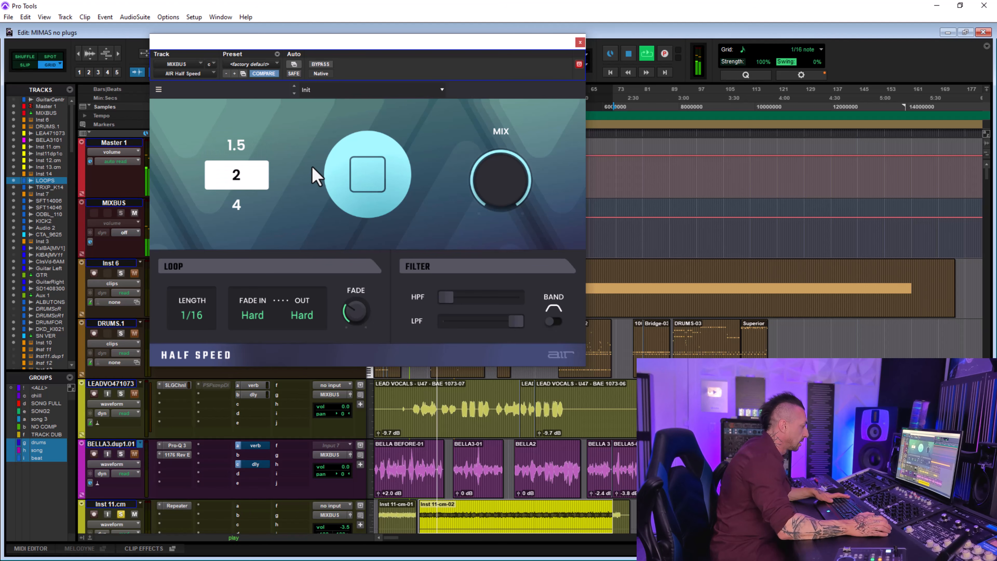
left_click(237, 209)
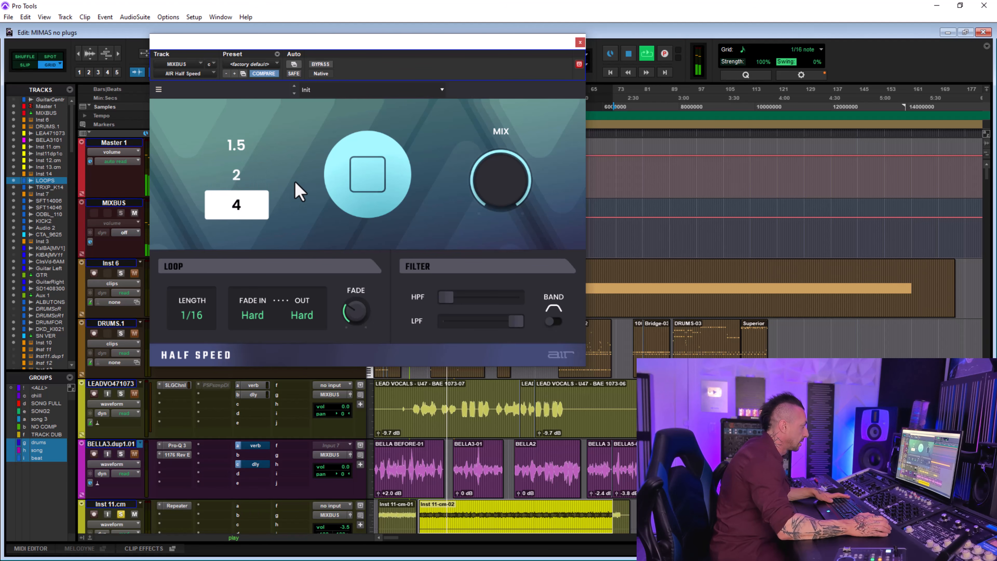
left_click(236, 174)
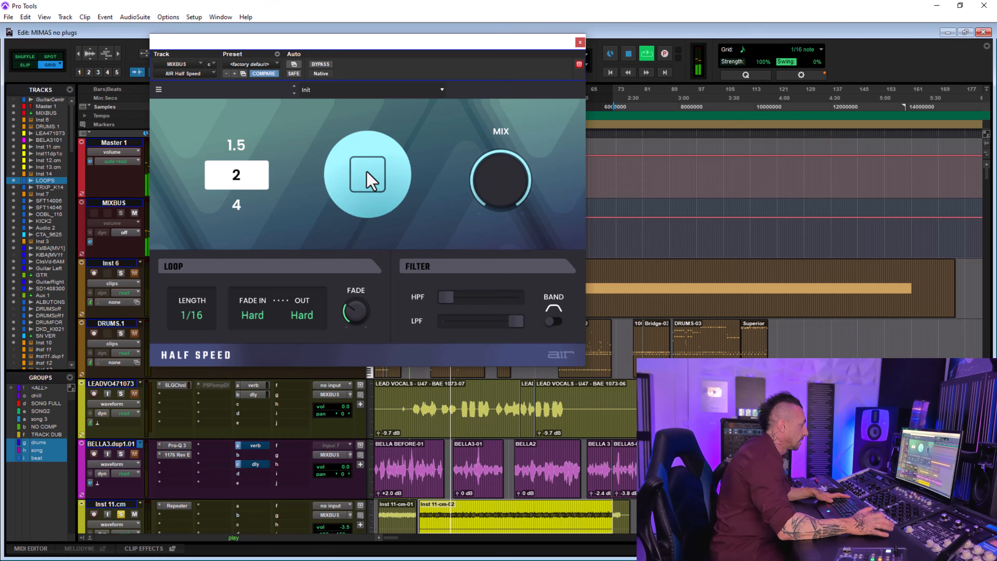
- Disengage Half Speed, set the loop Length to 1/4 and engage the effect again
left_click(368, 182)
left_click(193, 316)
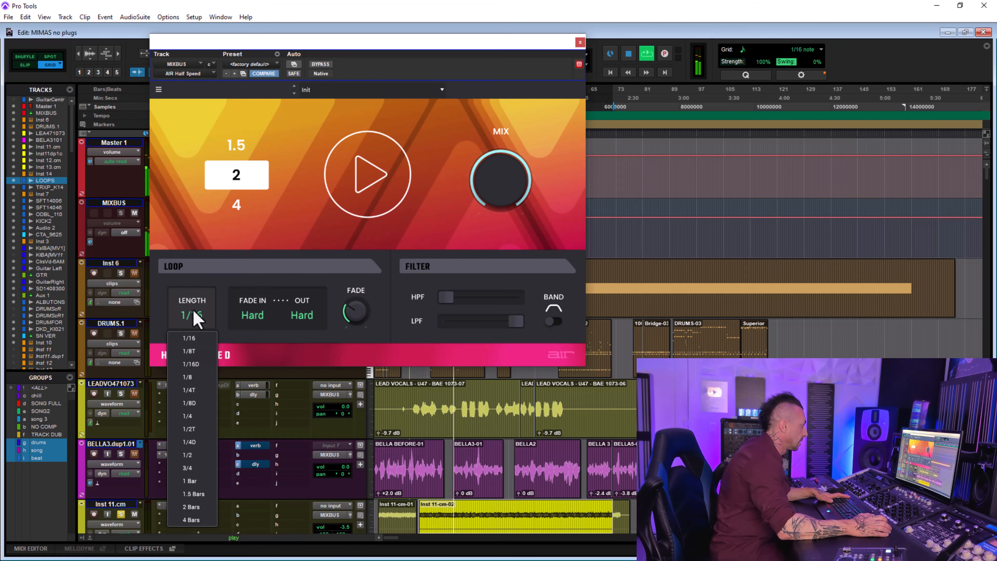
left_click(198, 416)
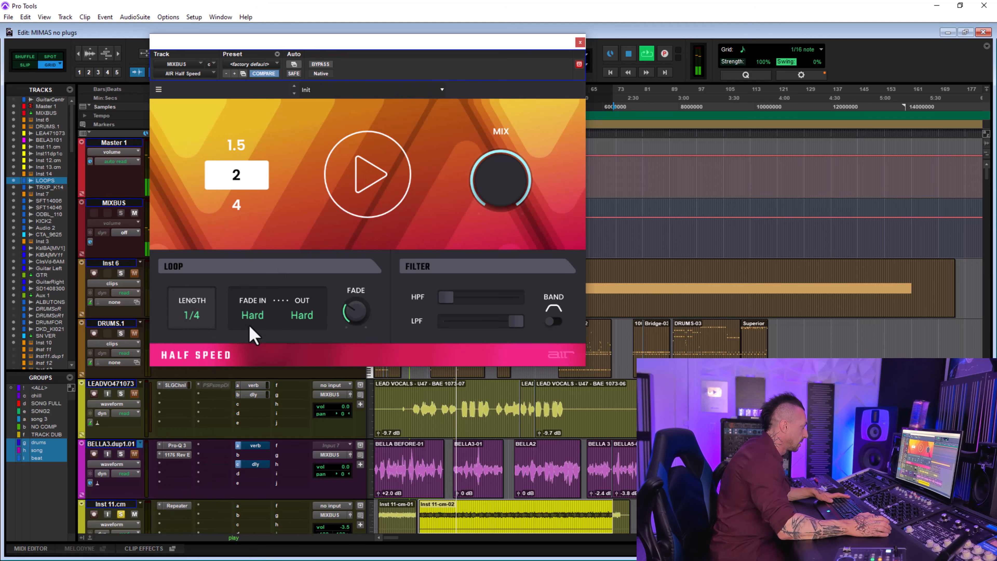
left_click(369, 181)
- Set both the Fade In and Fade Out of Half Speed's loop to 1 Bar
left_click(264, 315)
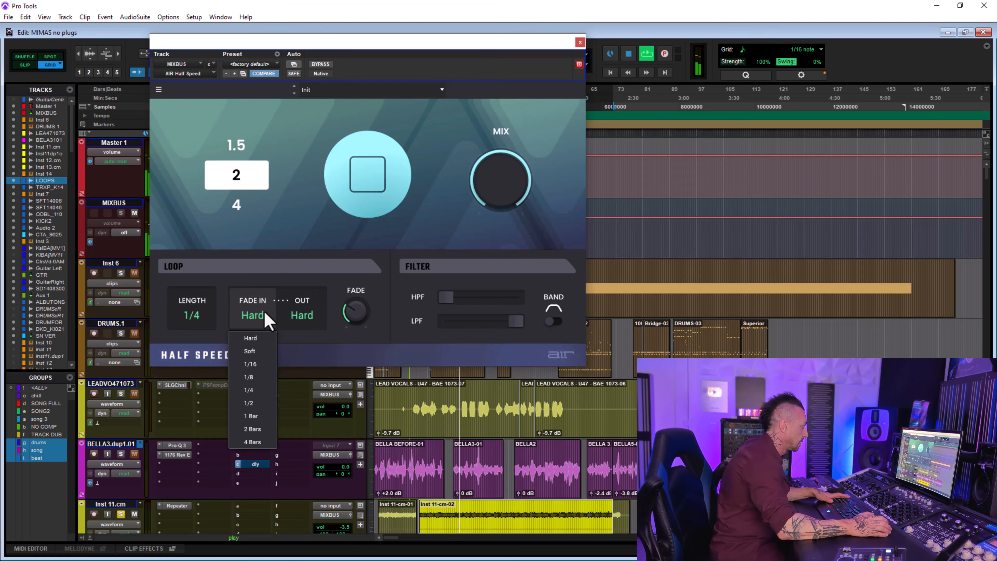
left_click(266, 416)
left_click(304, 314)
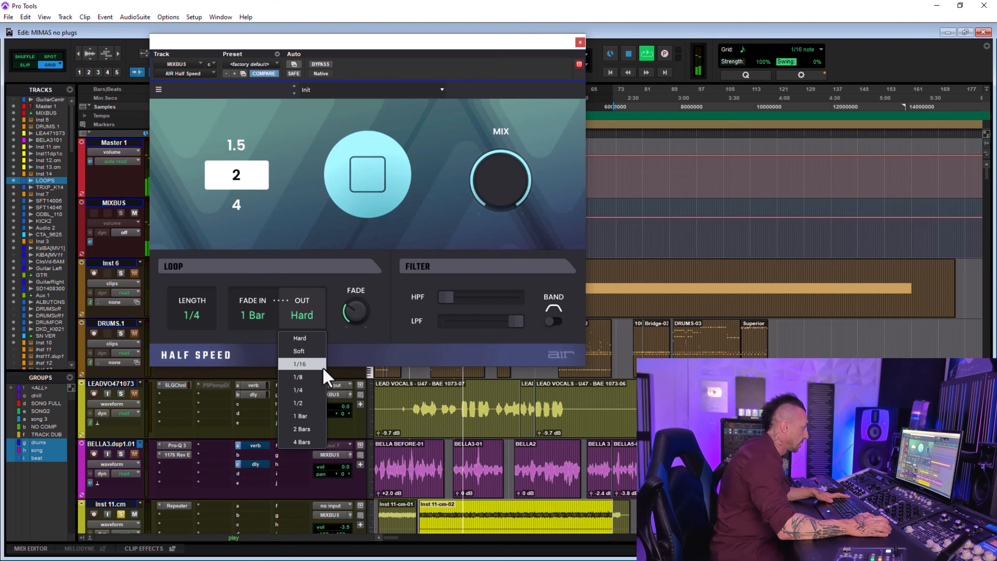
left_click(314, 416)
- Disengage Half Speed, adjust the loop Fade to 30 ms and engage the effect again
left_click(367, 198)
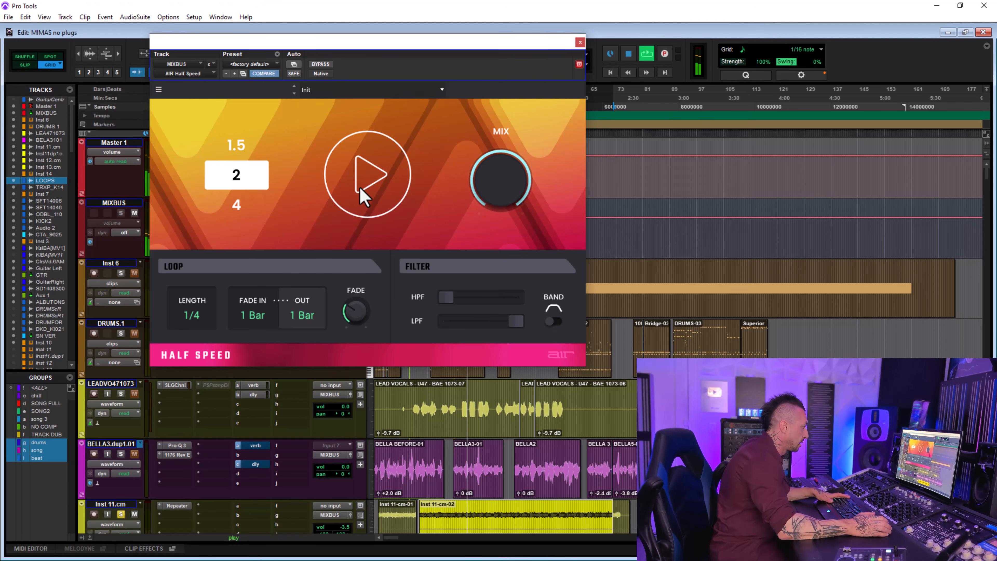
left_click_drag(368, 310, 368, 290)
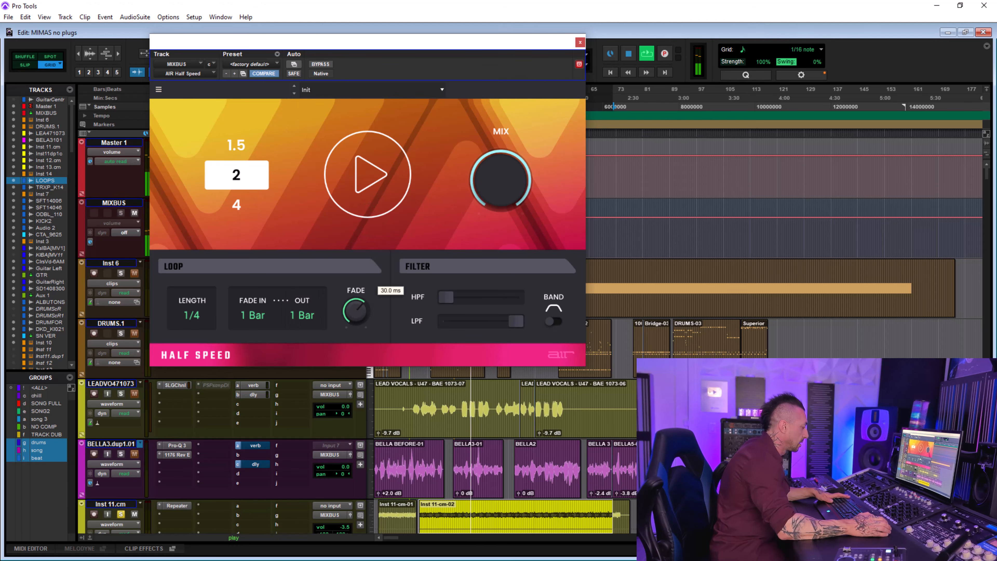
left_click(369, 176)
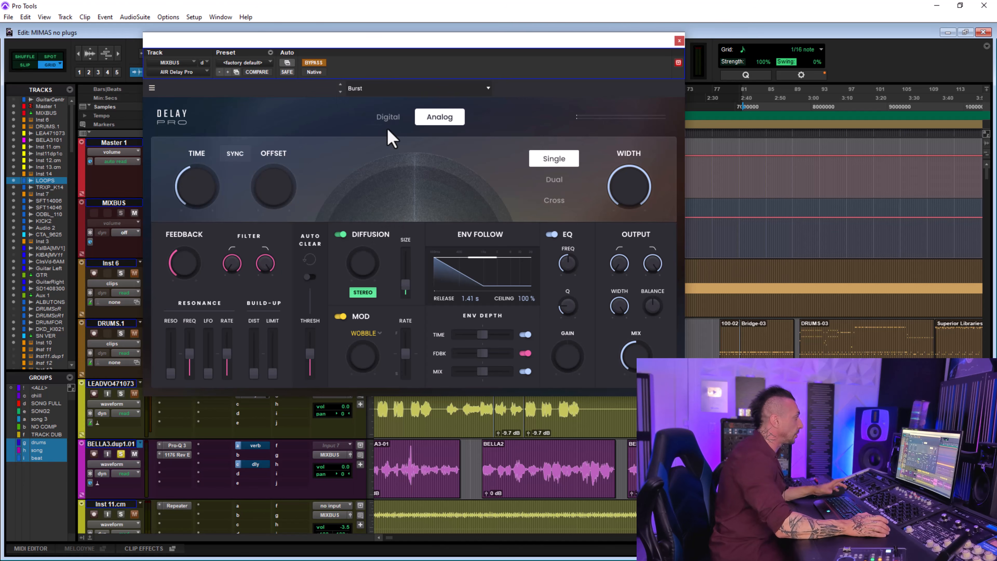
- Try the Digital mode of AIR Delay Pro, return to Analog and choose the Dual delay configuration
left_click(385, 118)
left_click(439, 118)
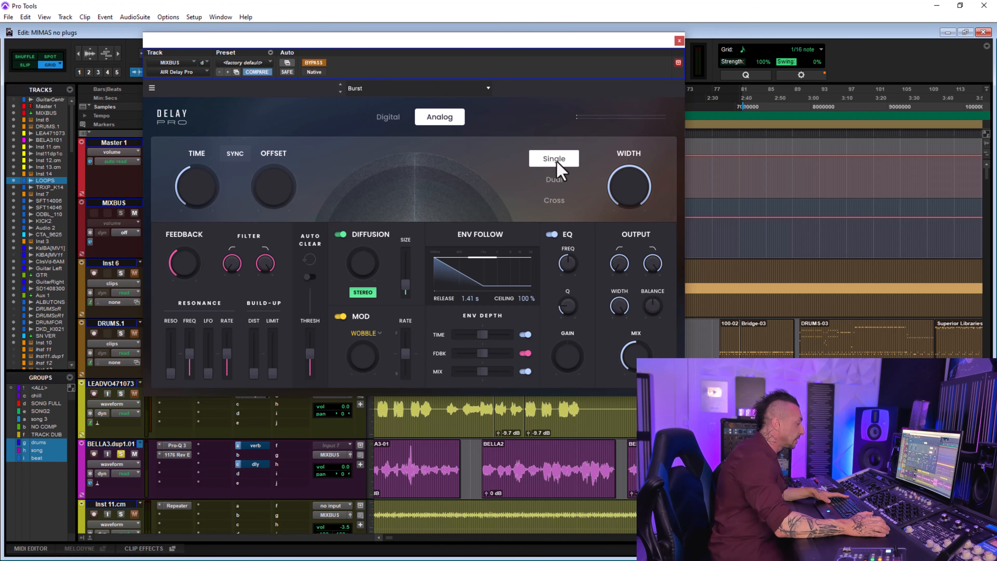
left_click(564, 202)
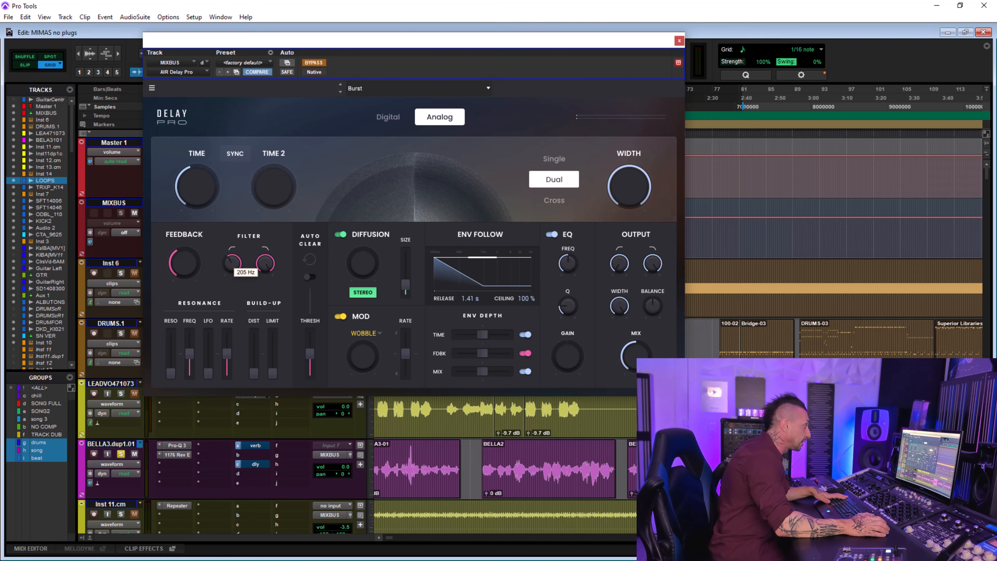
- Adjust Delay Pro's feedback filter, enable Auto Clear and vary its threshold
left_click_drag(265, 264, 255, 278)
mouse_move(254, 350)
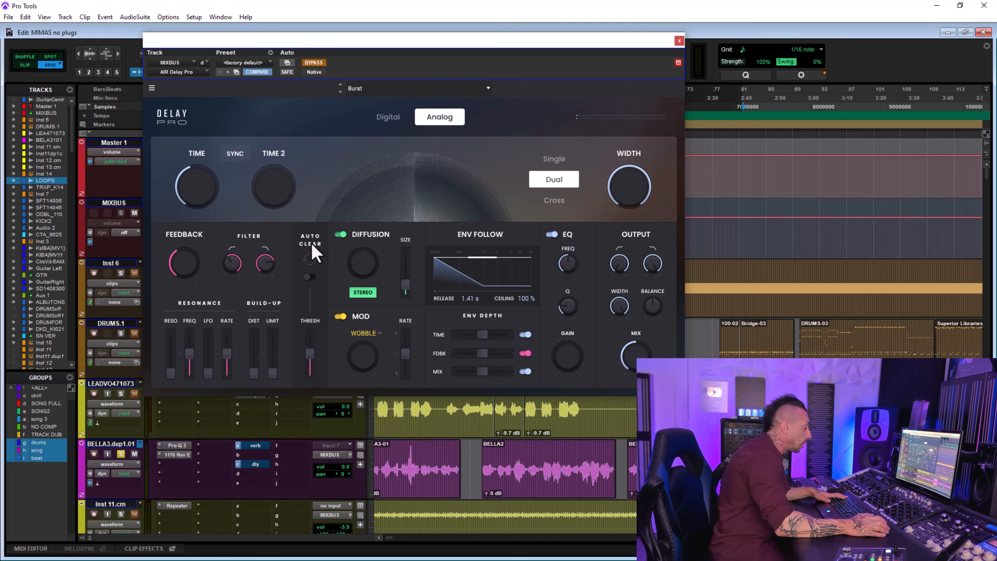
left_click(310, 276)
left_click_drag(310, 341, 309, 356)
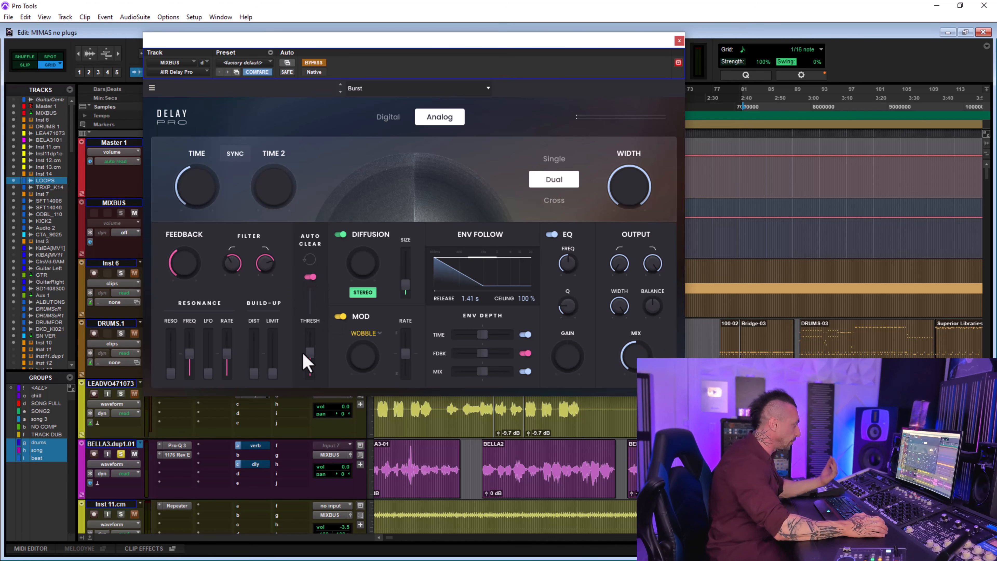
left_click_drag(312, 363, 312, 368)
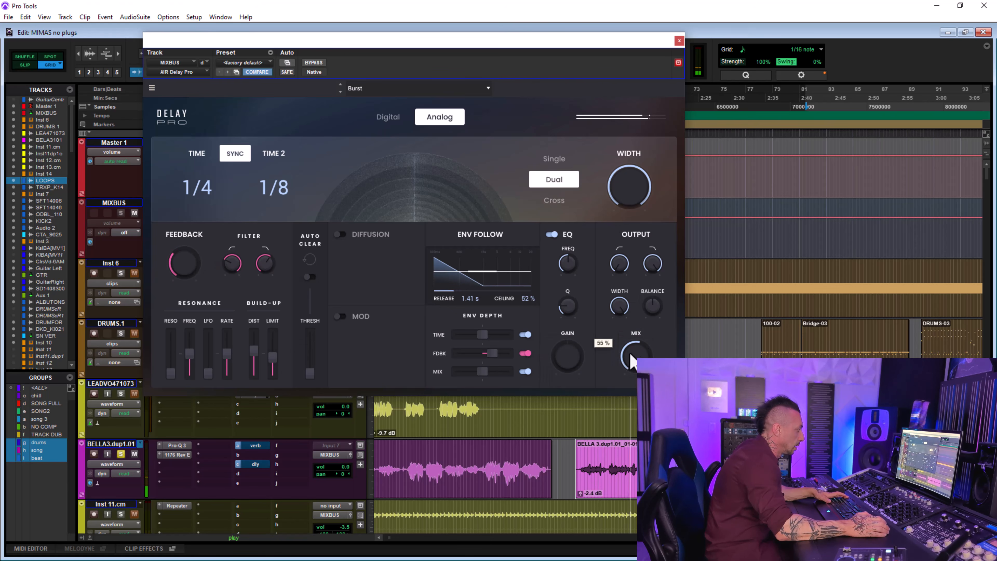
- Enable Diffusion in Delay Pro and adjust the low-frequency feedback filter during playback
left_click(340, 235)
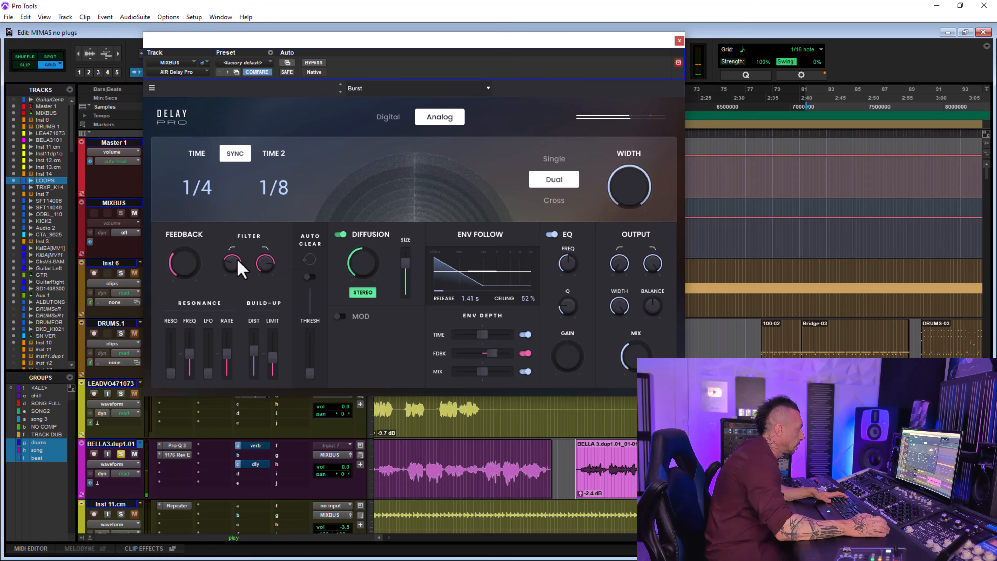
left_click_drag(234, 260, 240, 284)
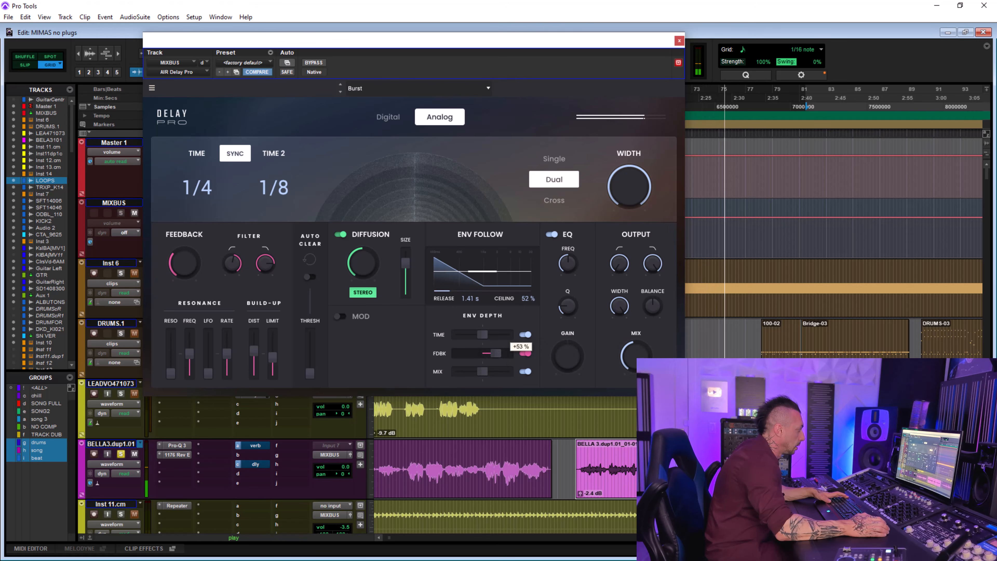
- Increase the Env Depth of the feedback and slightly raise the Env Depth of the mix
left_click_drag(495, 355, 502, 351)
left_click_drag(475, 271, 486, 271)
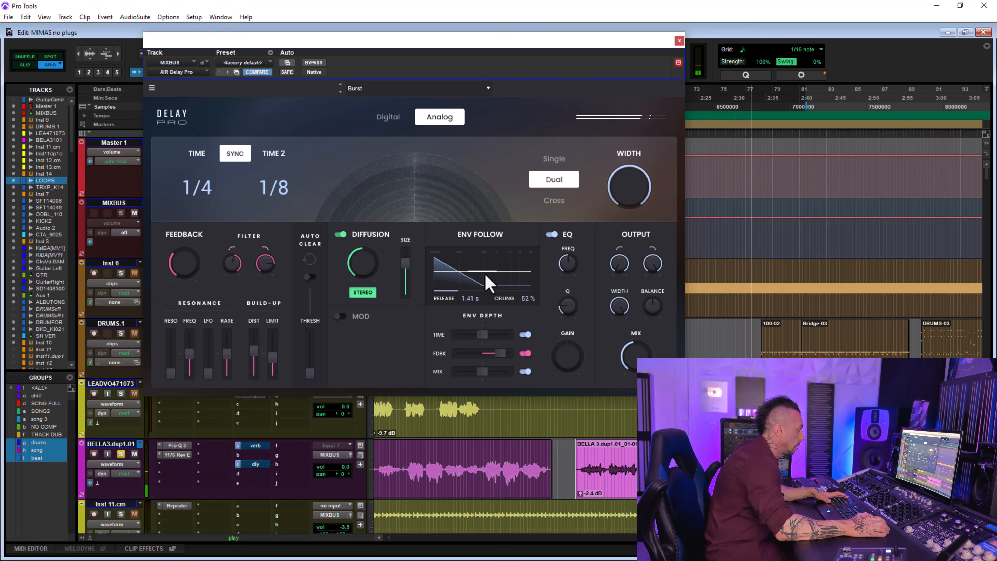
left_click_drag(483, 371, 486, 371)
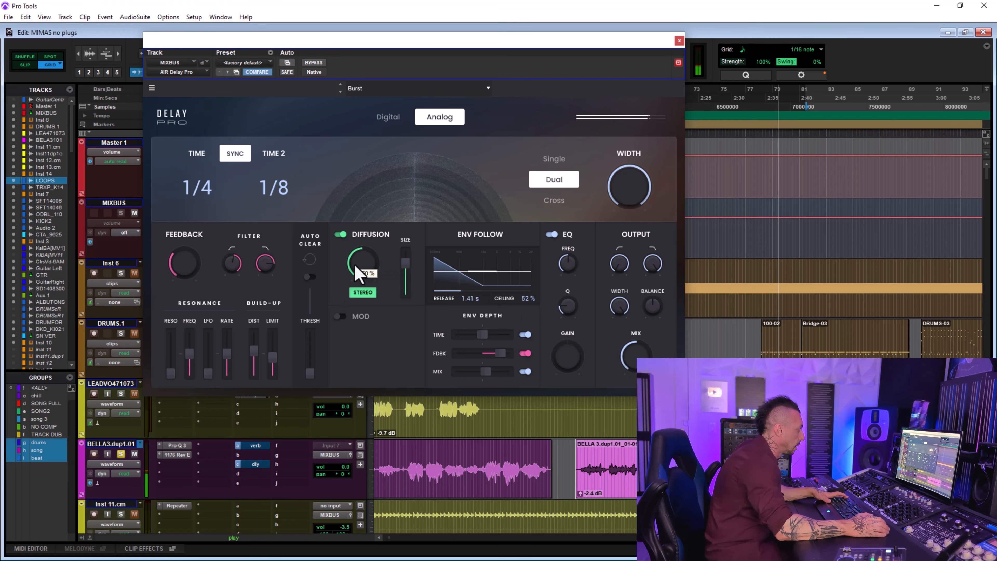
- Lower the Build-Up Limit to 0 % and set delay Time 2 to 1/4
mouse_move(277, 363)
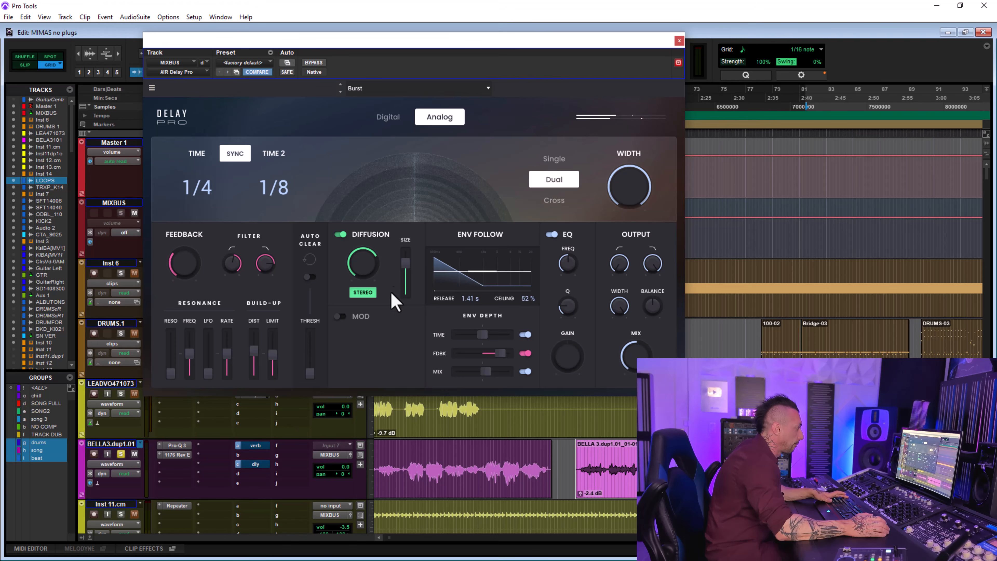
left_click_drag(273, 358, 272, 368)
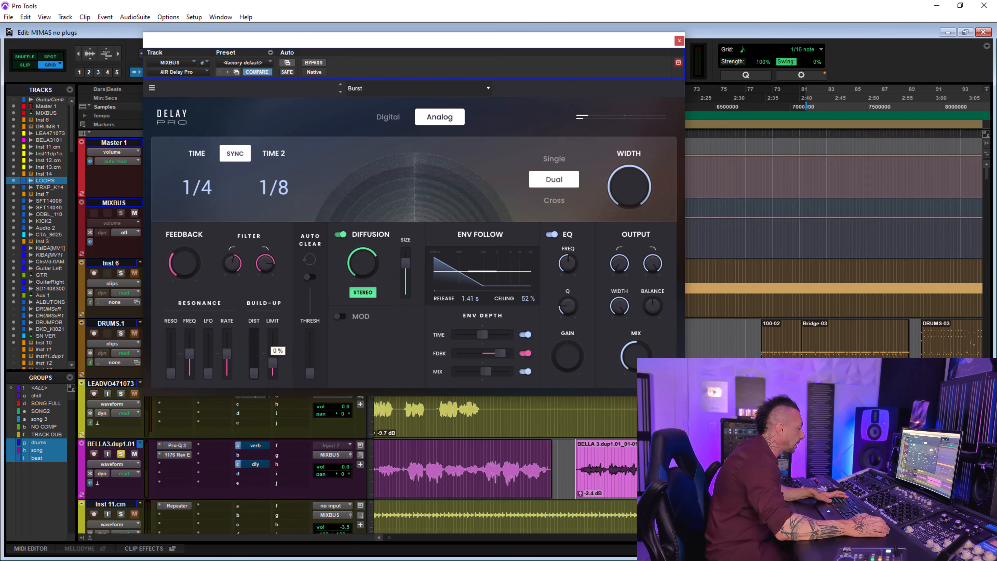
left_click(285, 191)
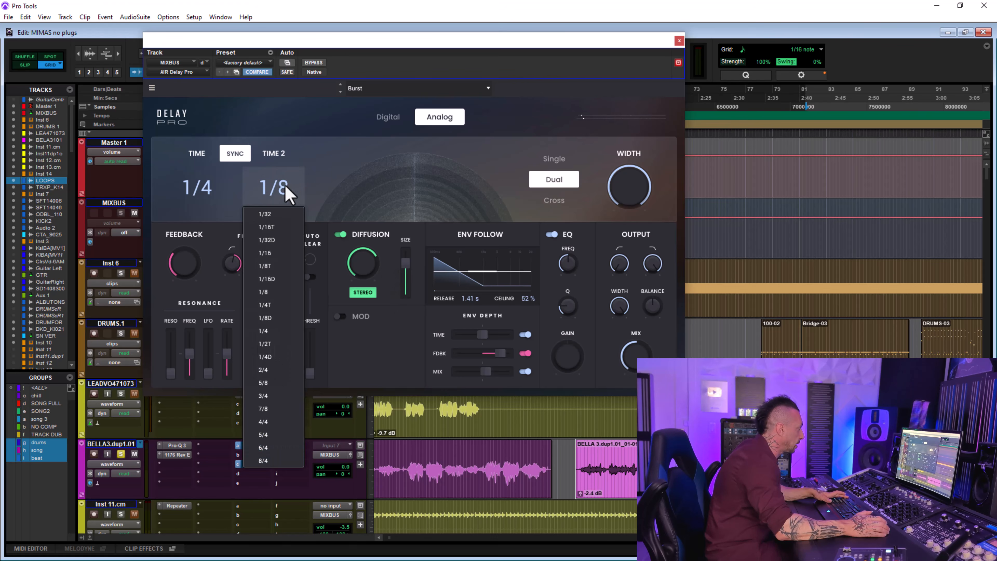
left_click(267, 331)
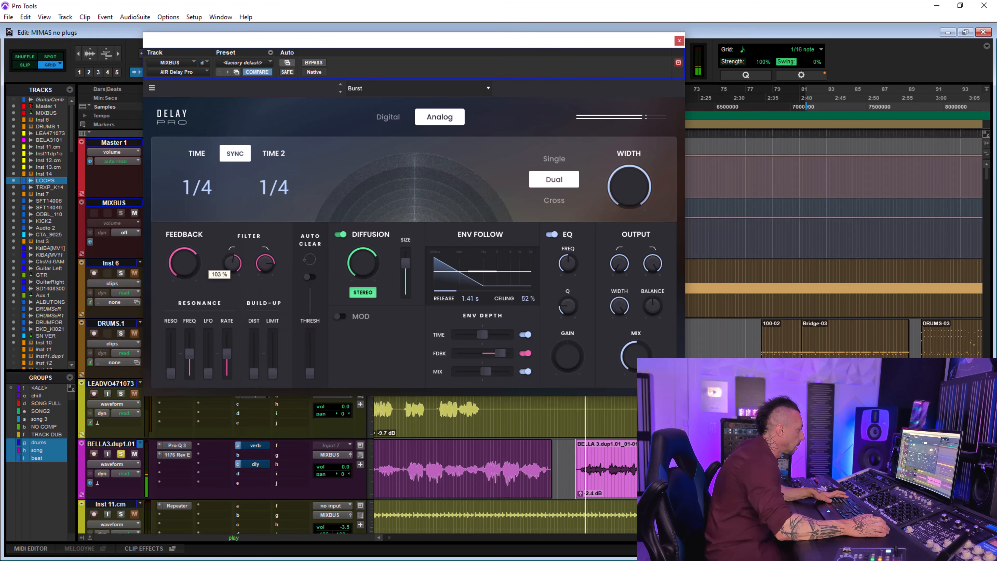
- Enable Auto Clear, raise its threshold and reduce the Feedback, ending with playback stopped
left_click(310, 277)
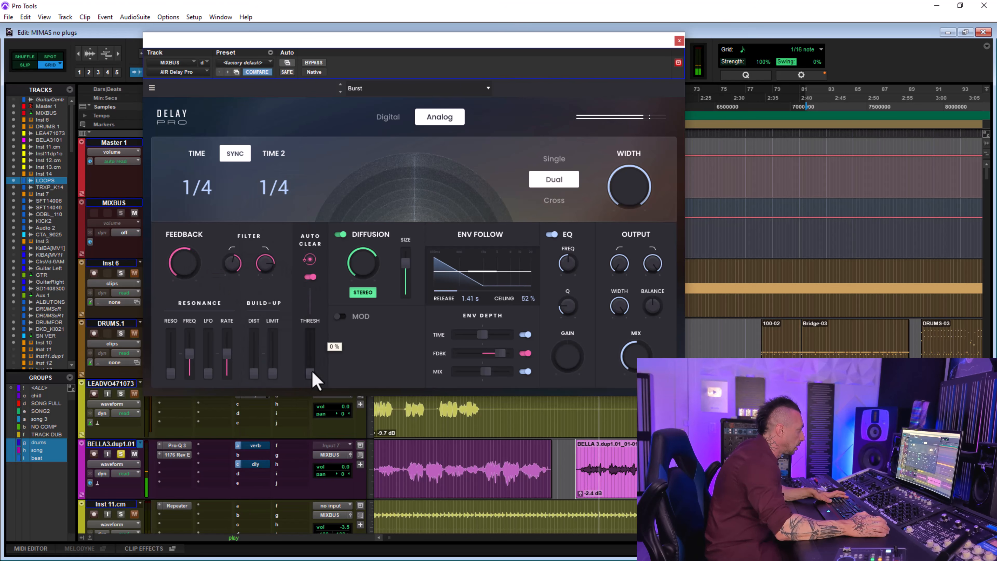
mouse_move(310, 372)
left_mouse_down()
mouse_move(310, 332)
mouse_move(308, 353)
left_mouse_up()
left_click_drag(173, 273, 173, 285)
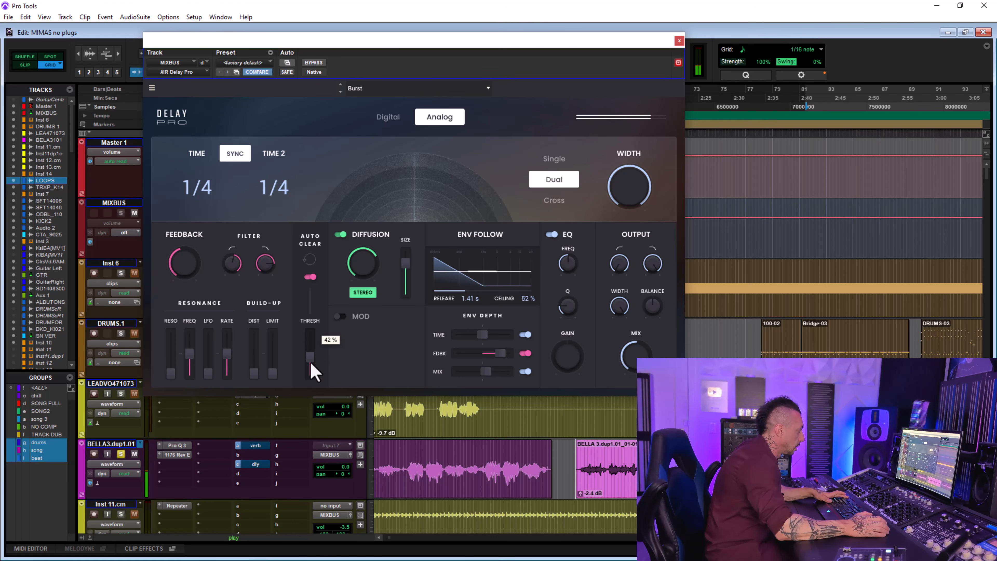
mouse_move(313, 361)
left_click_drag(311, 346, 311, 341)
key("space")
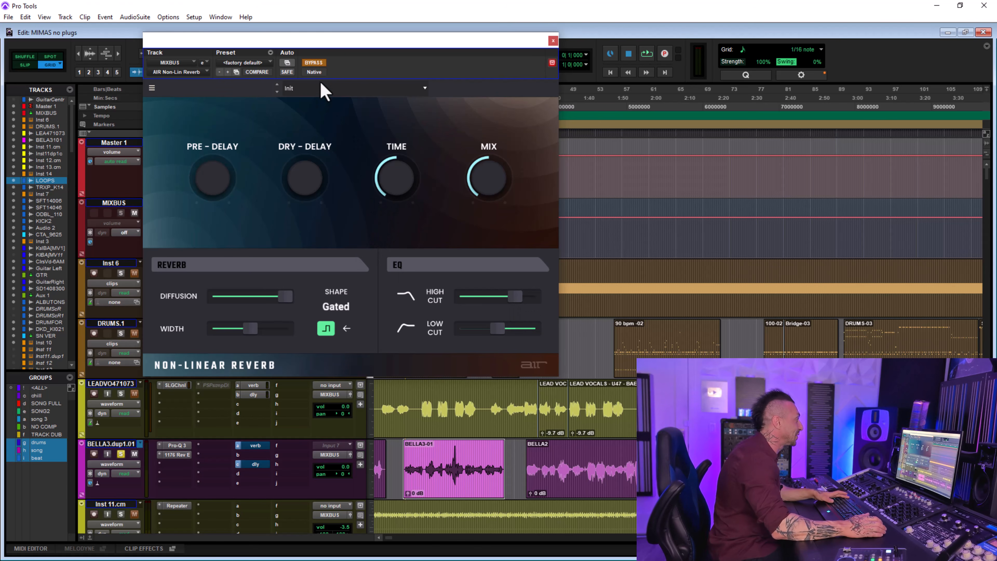
- Start playback, vary the Diffusion and Width of AIR Non-Linear Reverb and raise its Time to about 557 ms
key("space")
mouse_move(289, 300)
left_click_drag(285, 297, 261, 297)
left_click_drag(239, 329, 288, 297)
left_click_drag(404, 181, 404, 160)
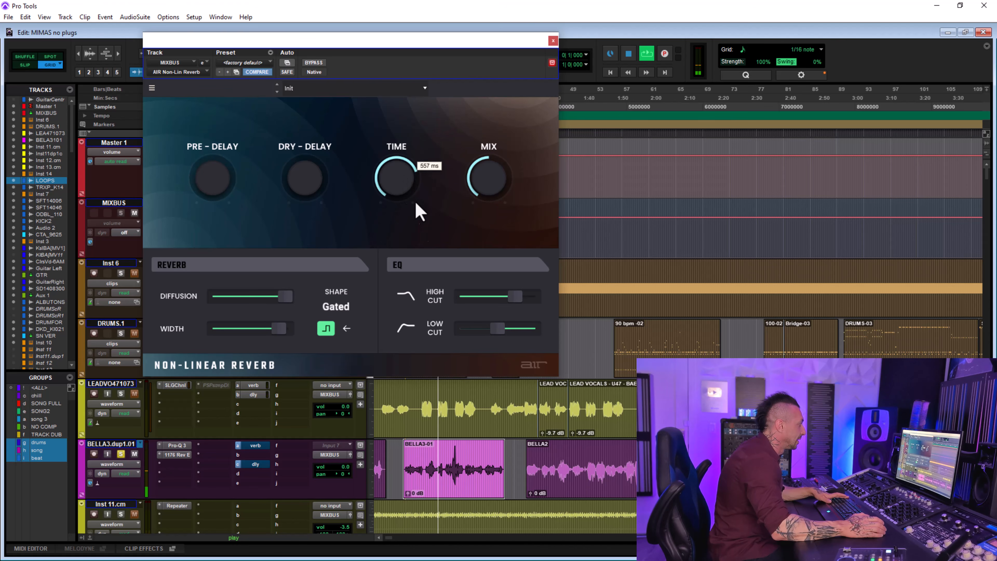
- Switch the reverb Shape to Reverse and raise the Mix
left_click(346, 328)
left_click_drag(486, 181, 486, 172)
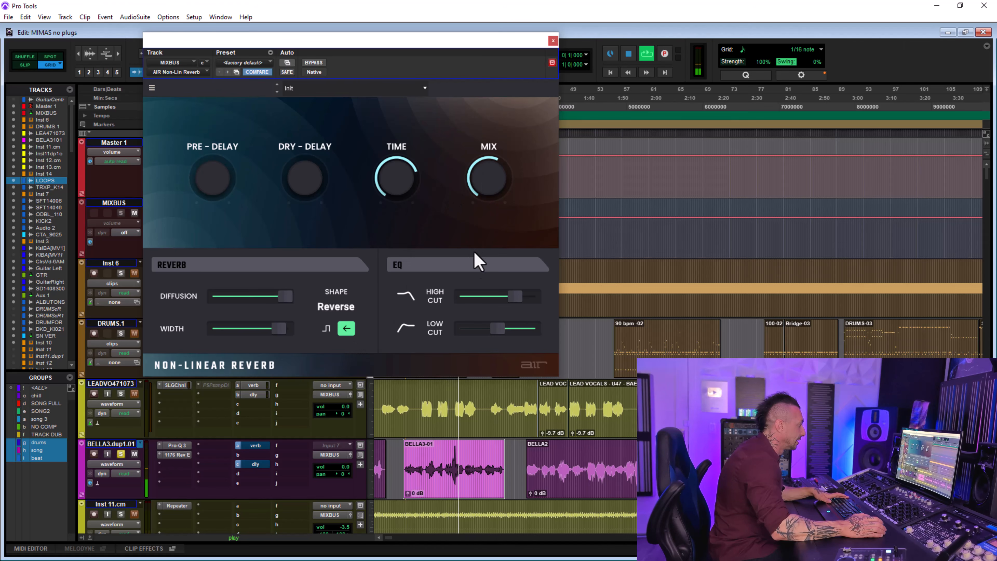
- Lower the reverb's Low Cut to 55.3 Hz and raise the Dry-Delay
mouse_move(497, 334)
left_click_drag(497, 333, 481, 333)
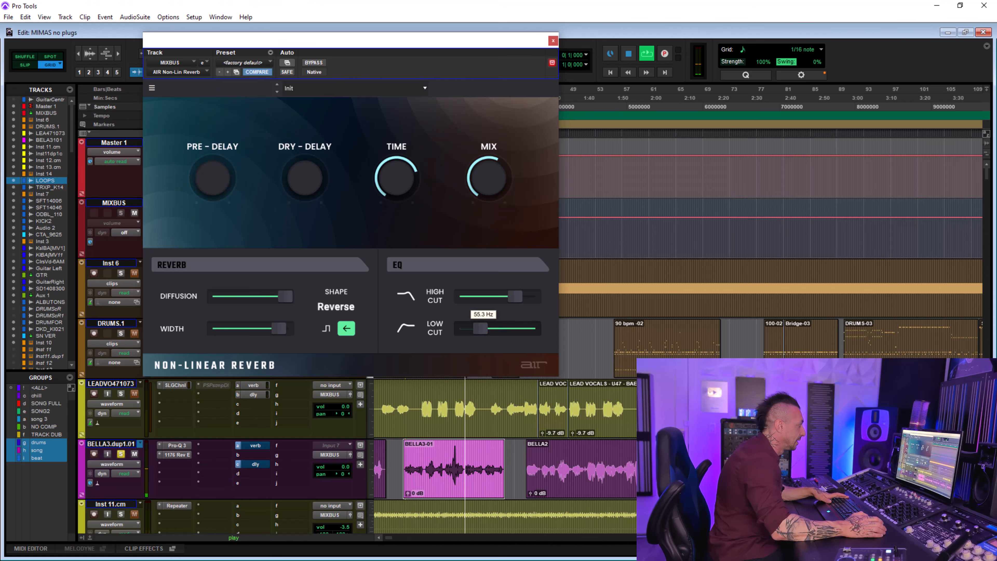
mouse_move(322, 196)
left_click_drag(323, 196, 310, 174)
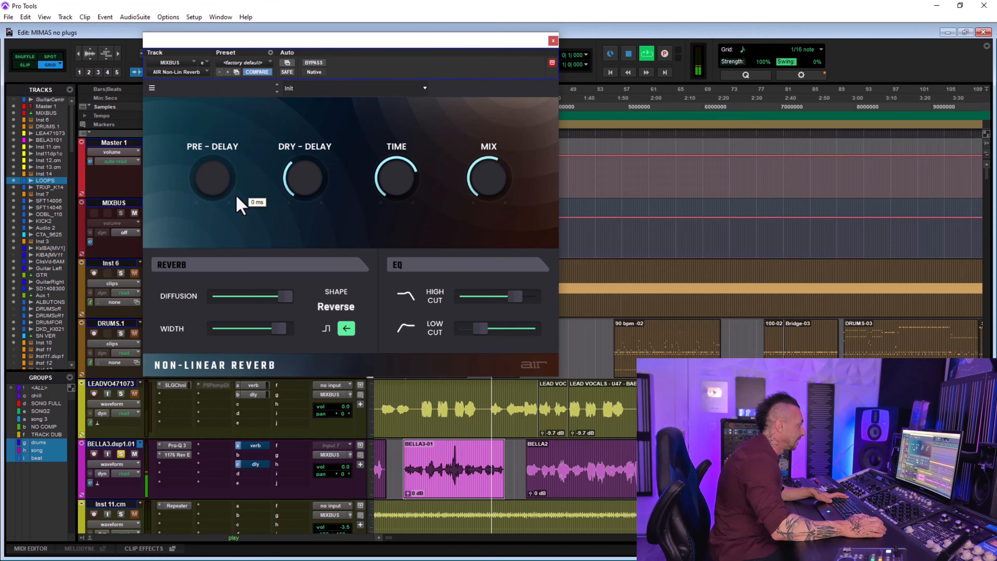
- Try the Gated shape in Non-Linear Reverb
left_click(328, 331)
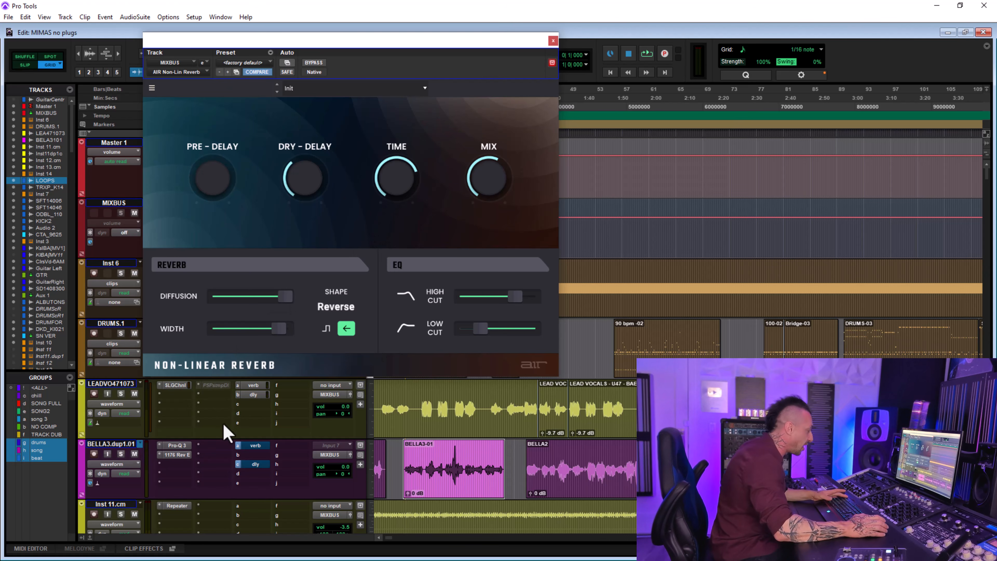
- Lengthen the reverb Time and turn the Pre-Delay fully down
key("ctrl+[")
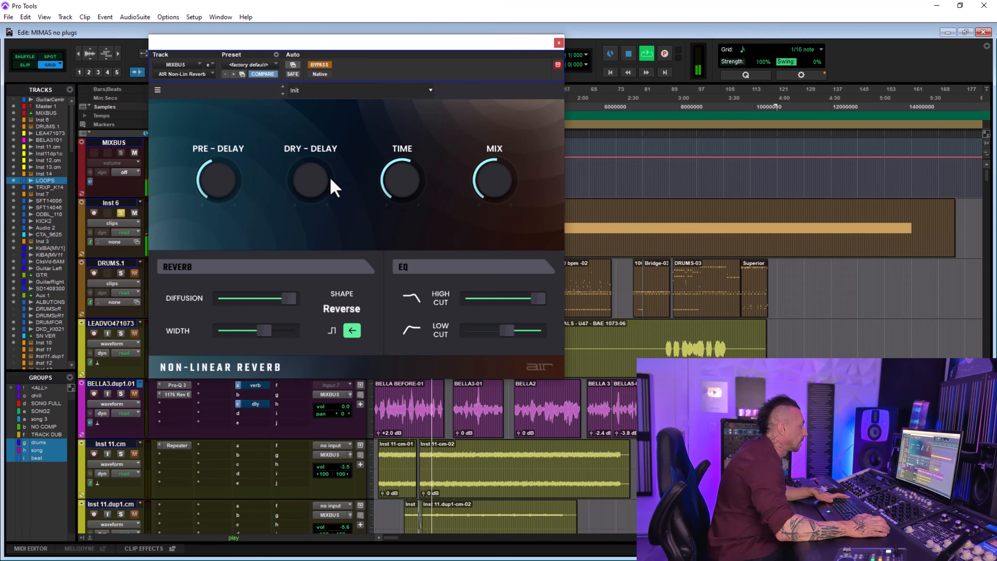
left_click_drag(391, 180, 389, 151)
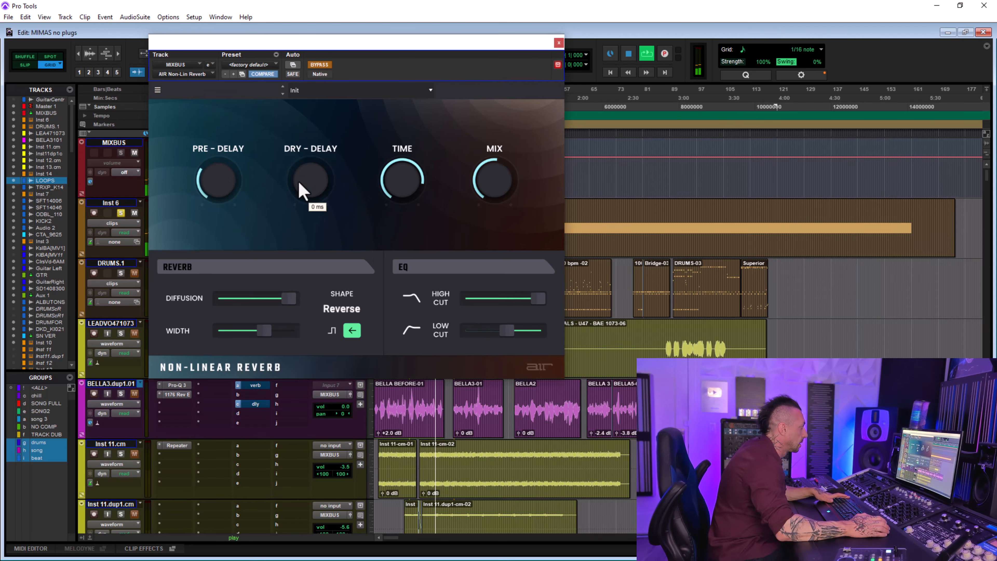
mouse_move(317, 193)
mouse_move(236, 182)
left_click_drag(238, 187, 238, 215)
- Lower the reverb's Low Cut slightly and raise the Dry-Delay to about 460 ms
mouse_move(476, 304)
left_click_drag(507, 331, 497, 331)
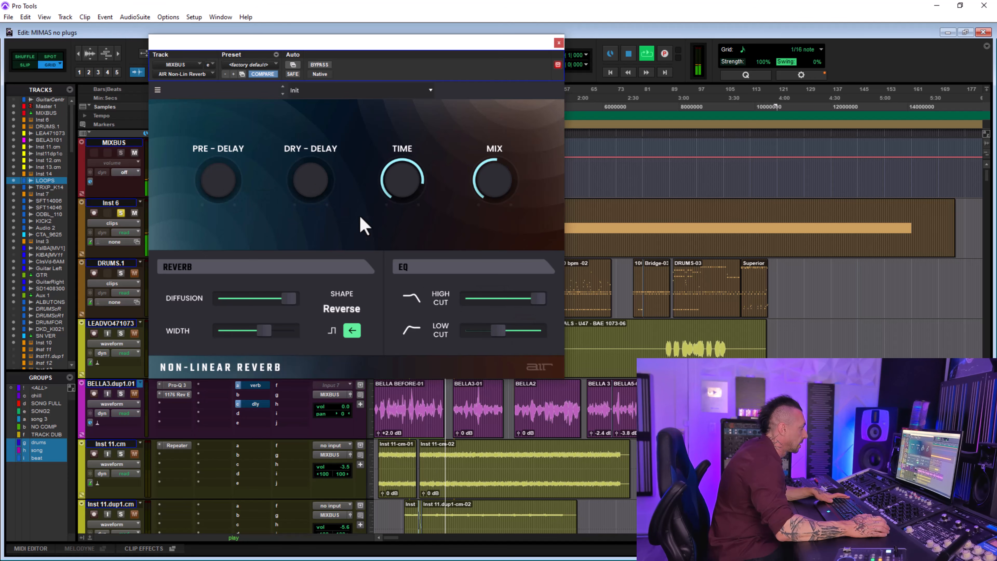
mouse_move(337, 193)
left_click_drag(337, 193, 325, 216)
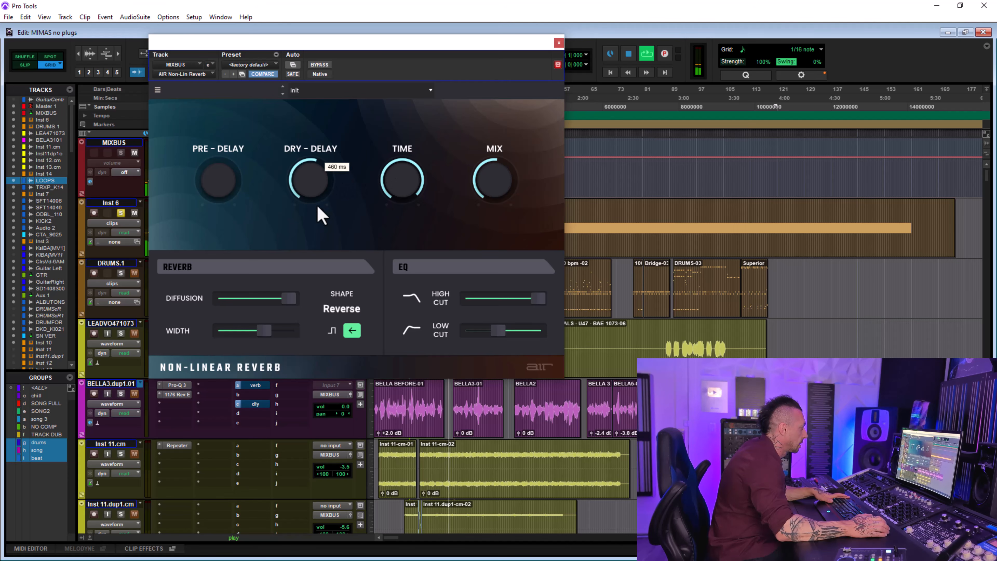
- Increase the reverb Width and check the Mix and Time values
left_click_drag(283, 330, 303, 340)
mouse_move(331, 200)
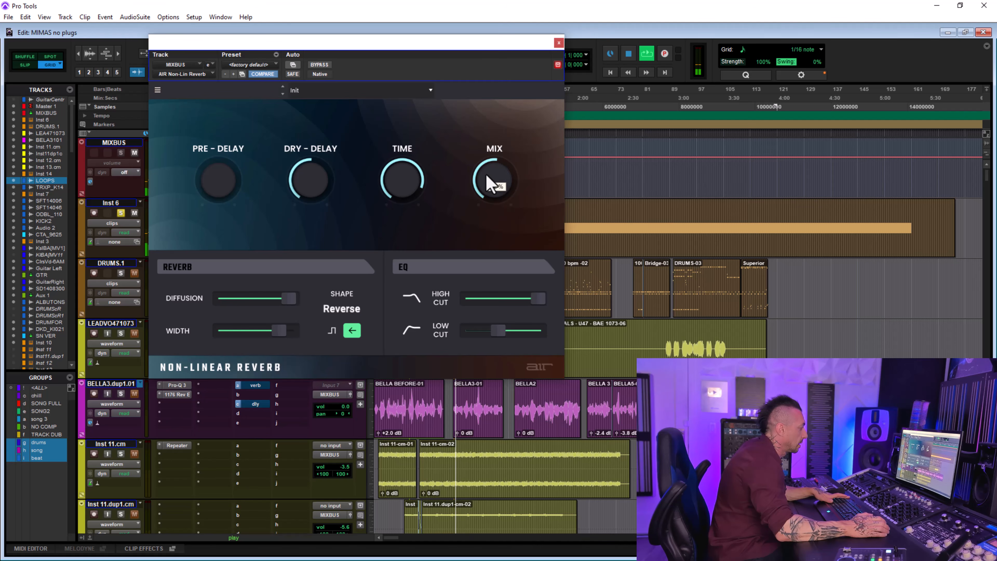
mouse_move(408, 186)
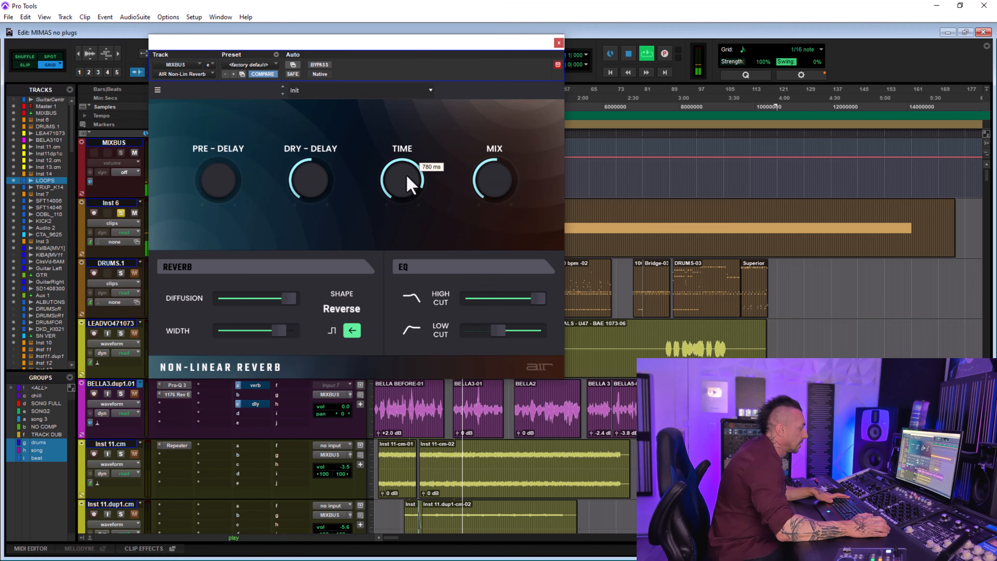
- Switch the reverb Shape to Gated, shorten the Time and turn the Mix fully up
left_click(332, 330)
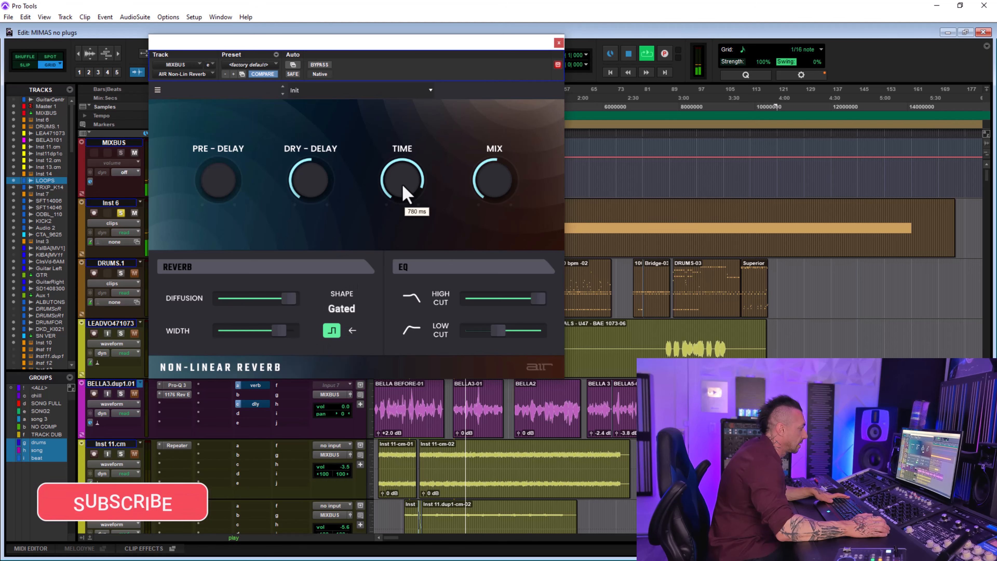
left_click_drag(409, 176, 408, 199)
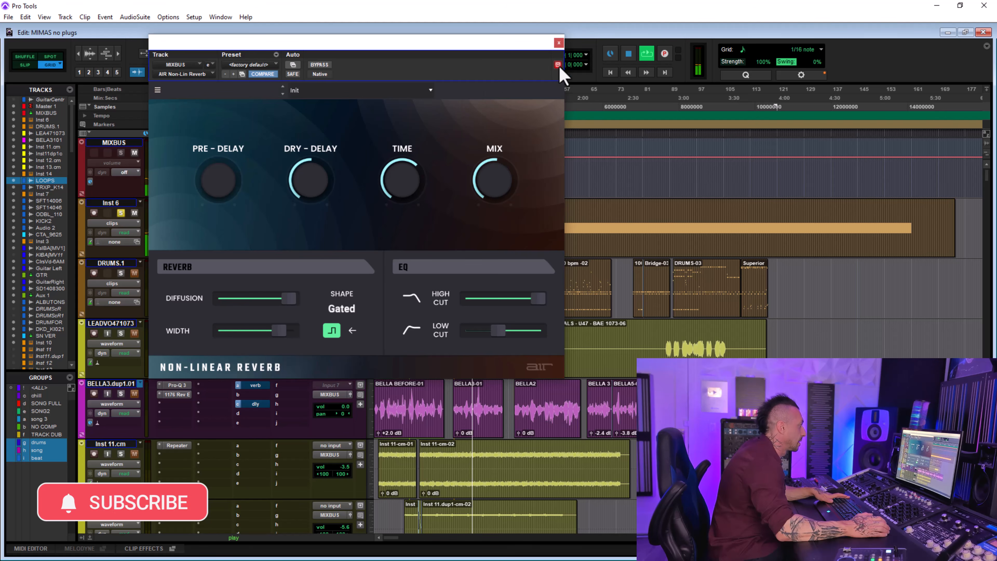
left_click_drag(517, 188, 517, 157)
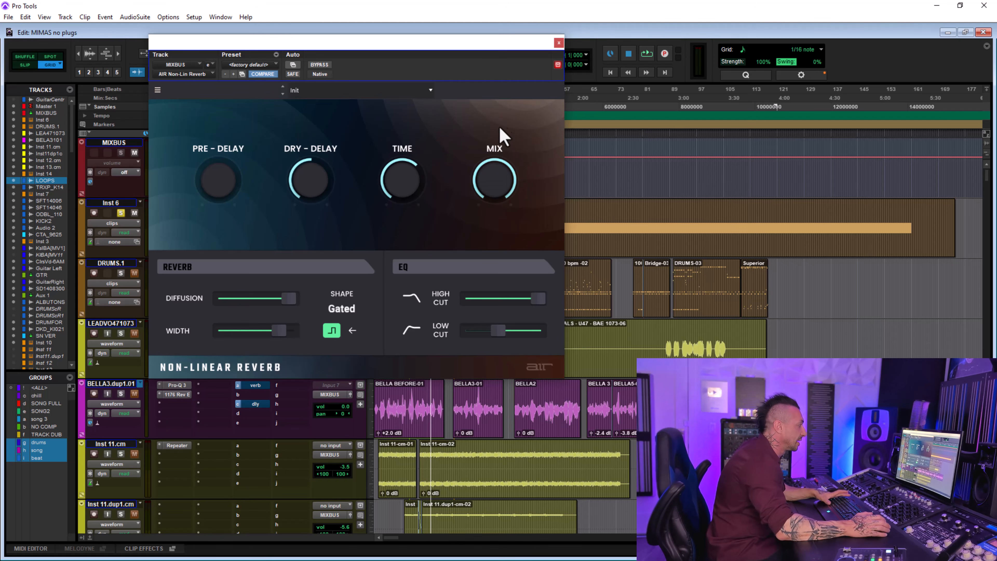
- Play the mix through the gated reverb while lowering its Low Cut and High Cut and narrowing its Width
mouse_move(408, 179)
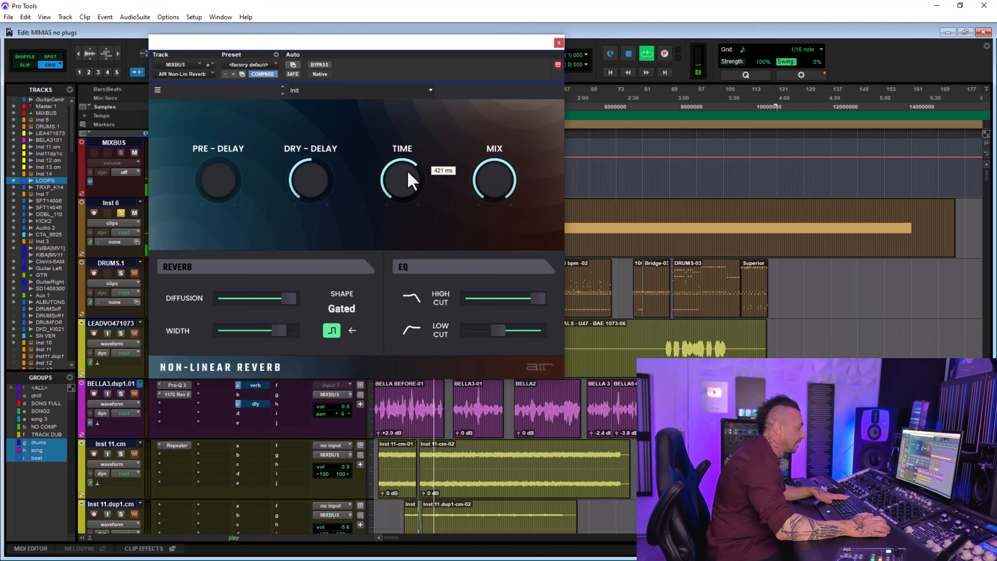
mouse_move(506, 332)
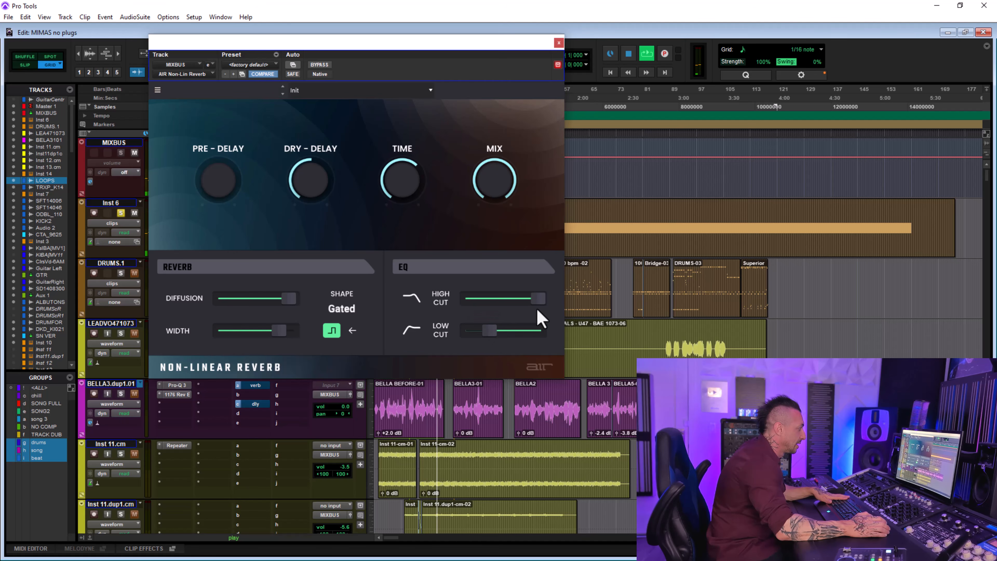
left_click_drag(537, 299, 509, 304)
left_click_drag(287, 336, 273, 336)
- Turn the reverb's Dry-Delay down to about 2 ms and audition the reverse direction with a shorter Time
left_click_drag(318, 174, 318, 199)
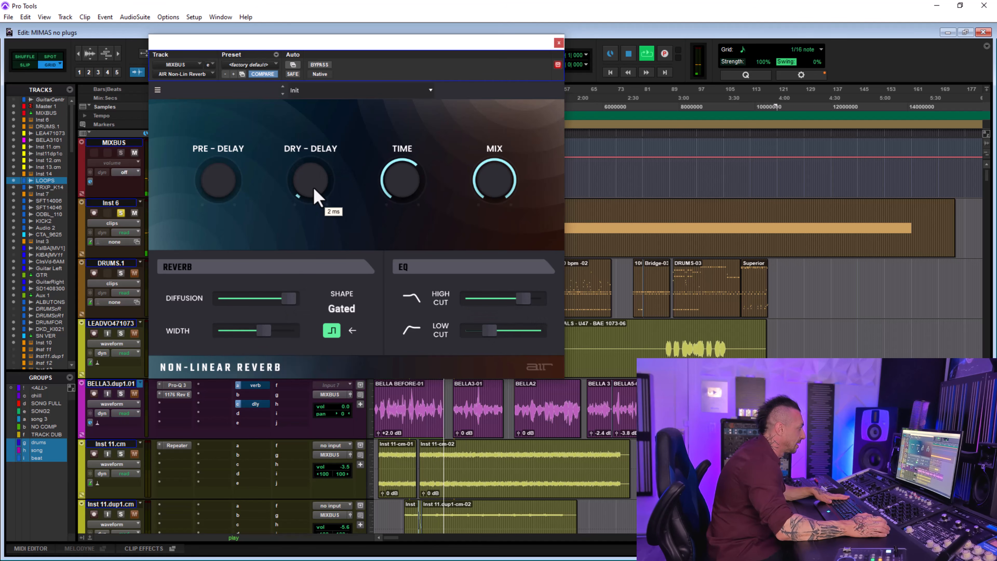
left_click(353, 331)
left_click_drag(402, 180, 402, 201)
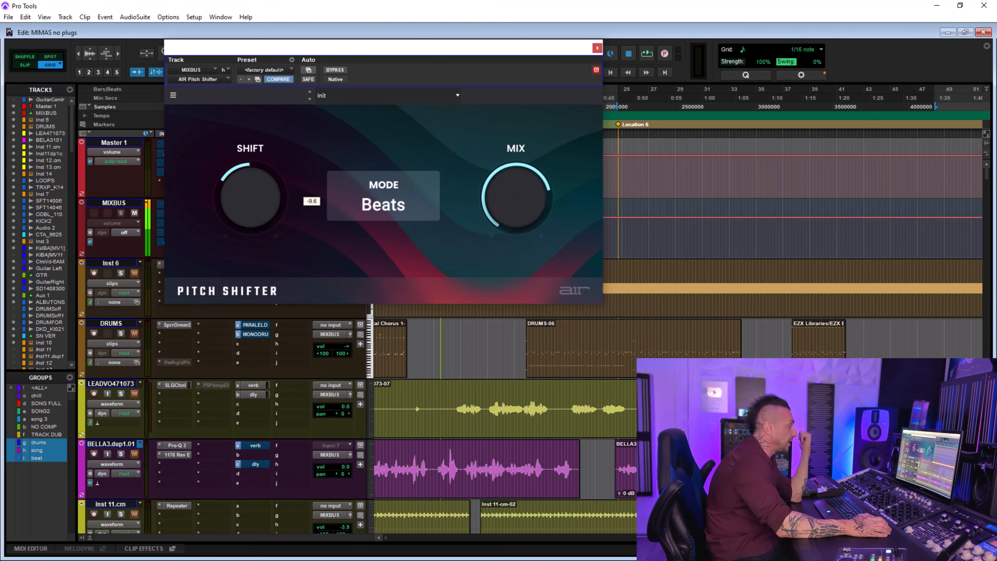
- Set the Pitch Shifter's mode to Vocal and reset its Shift to 0
left_click(415, 203)
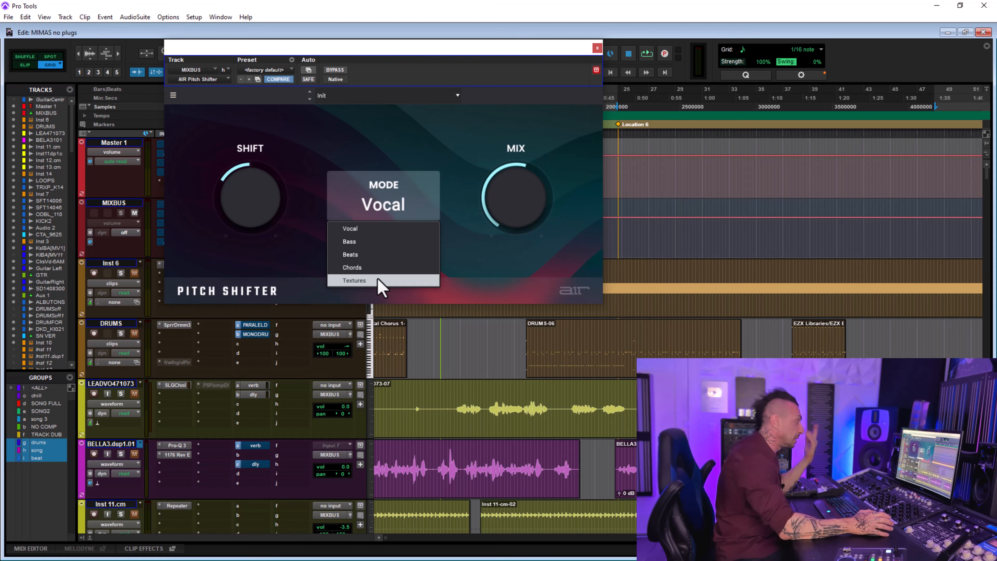
left_click(373, 229)
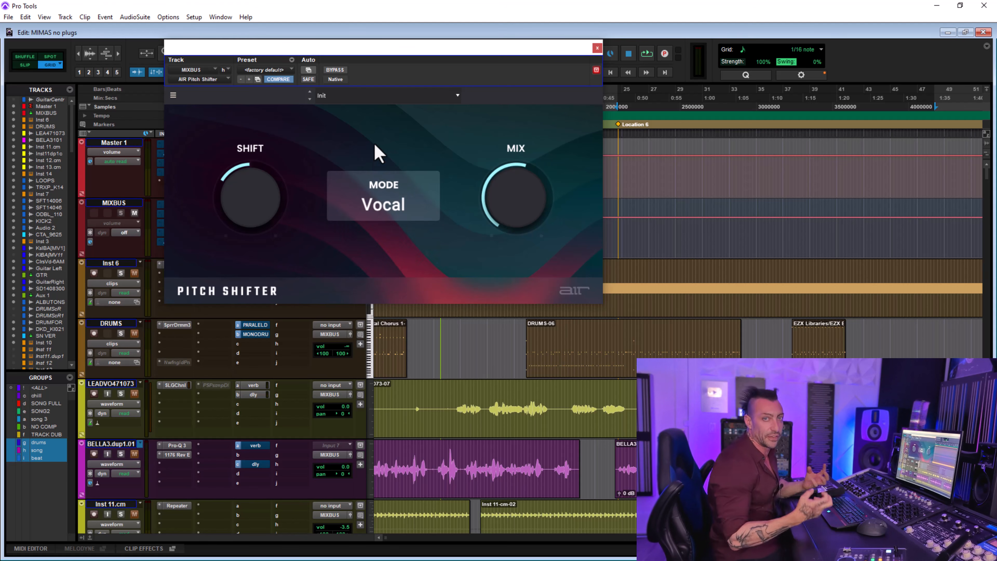
left_click(254, 196, "alt")
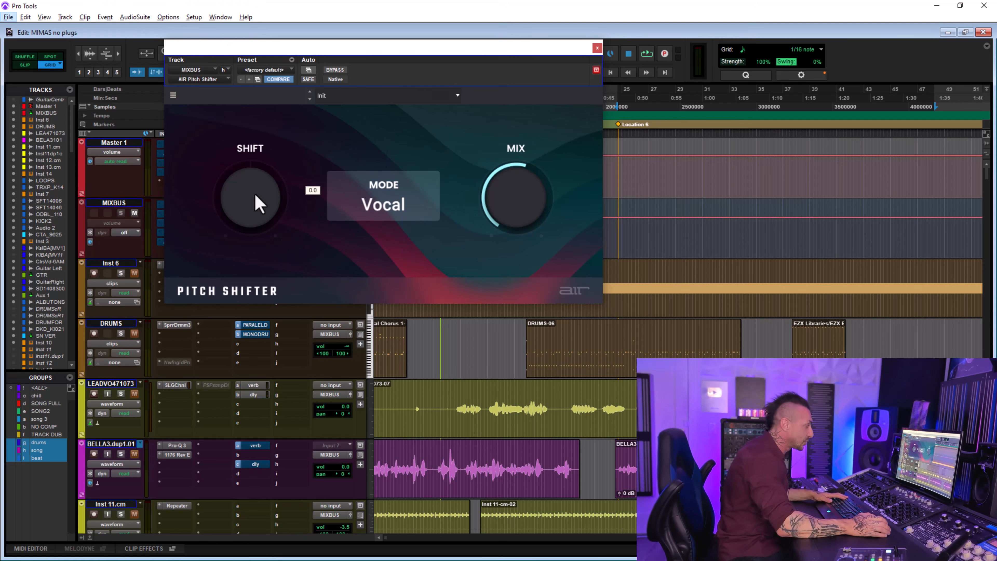
- Audition the Vocal mode with Shift lowered, raising the Mix to about 98% and bringing it back to 45%
key("space")
left_click_drag(501, 207, 528, 169)
scroll(295, 206, "down", 2)
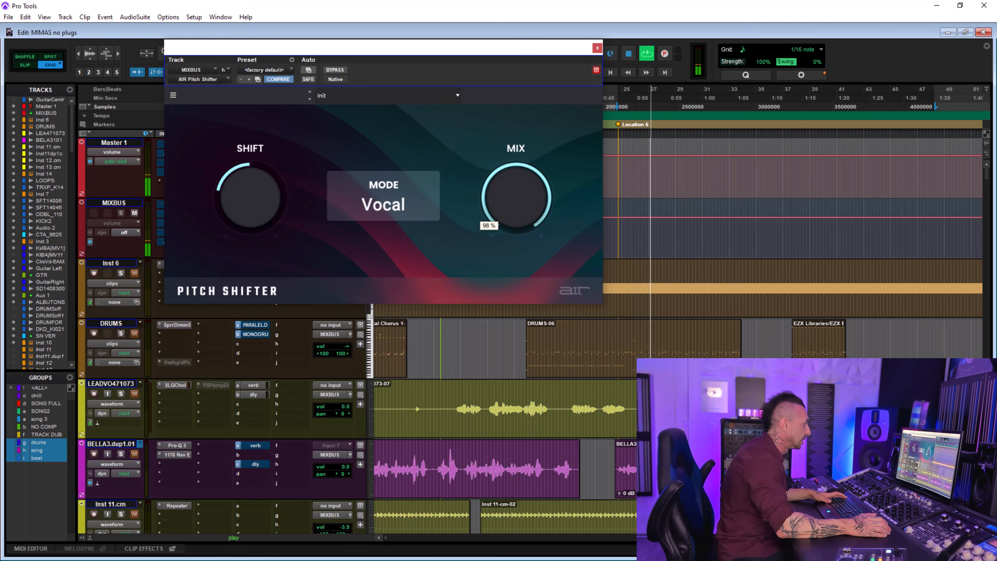
left_click_drag(528, 161, 515, 193)
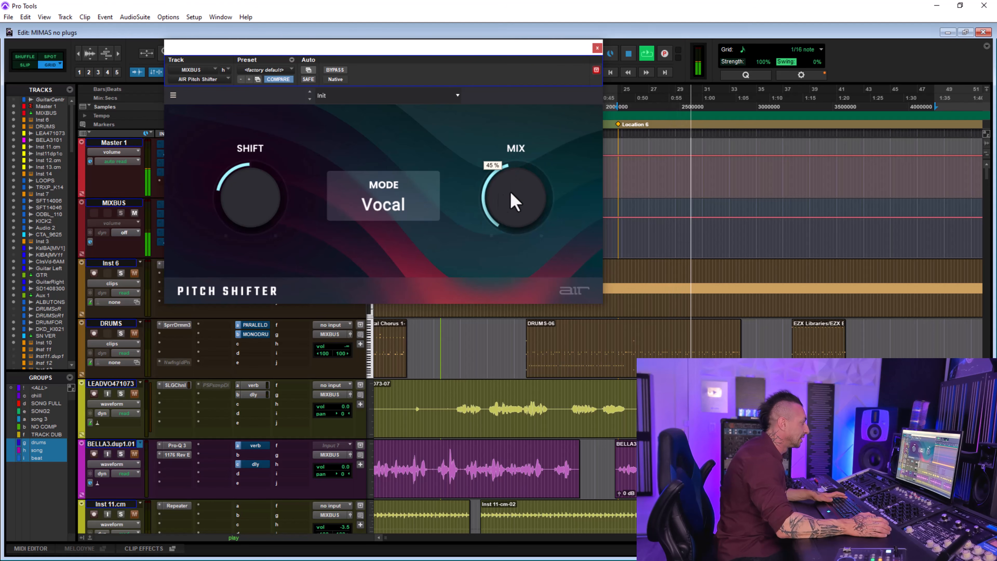
key("space")
- Switch the Pitch Shifter to Chords mode and audition it with Shift at -24 and the Mix reduced to about 35%
left_click(345, 216)
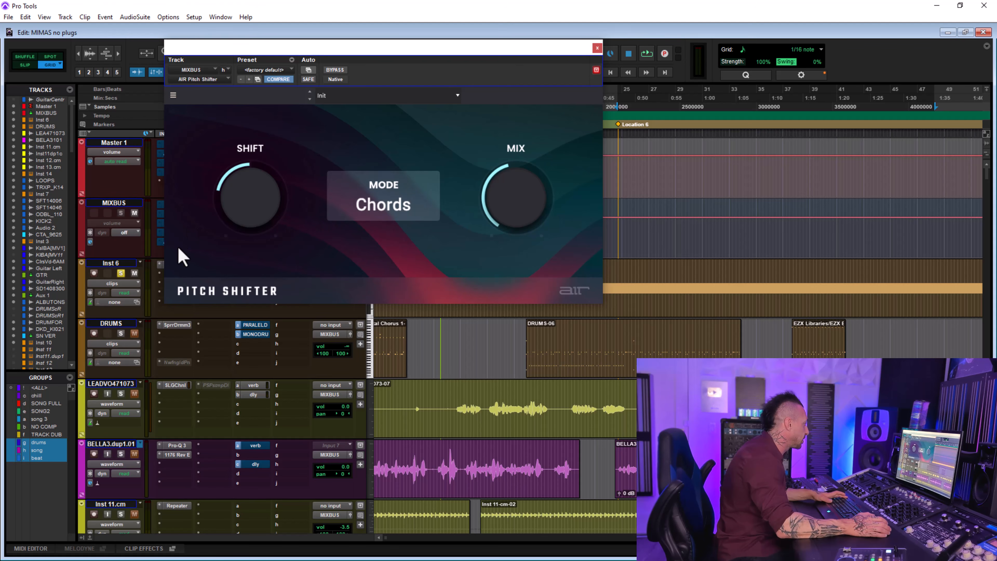
key("space")
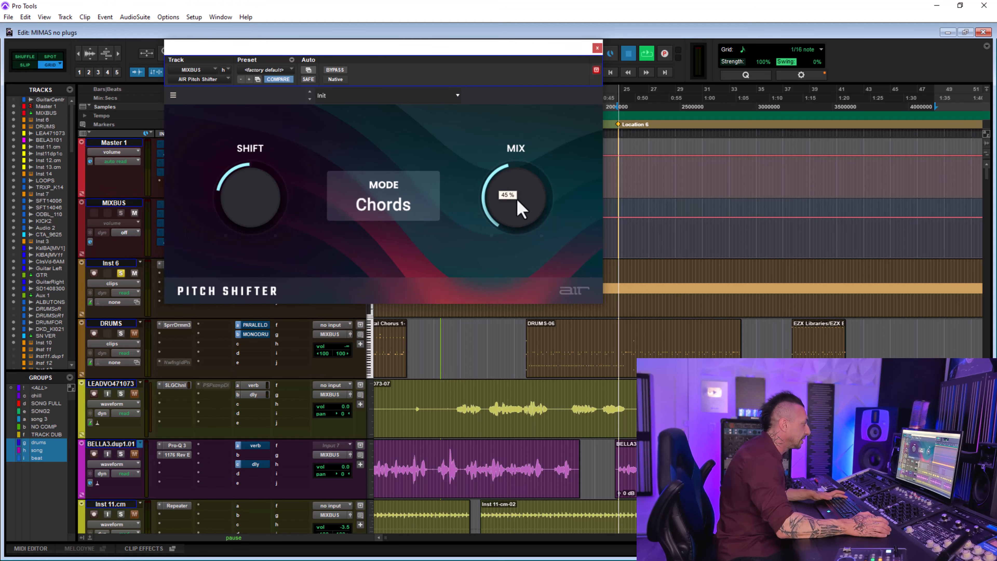
left_click_drag(516, 205, 515, 221)
left_click_drag(296, 196, 336, 240)
left_click_drag(515, 210, 515, 194)
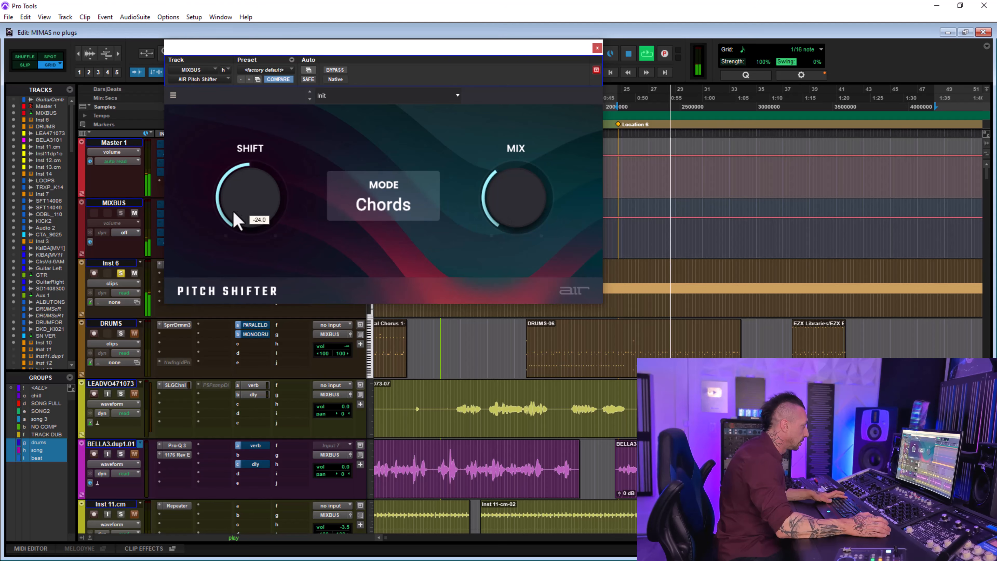
- Change the Pitch Shifter's mode to Textures and audition it with Shift raised to -18
left_click(367, 215)
left_click(374, 283)
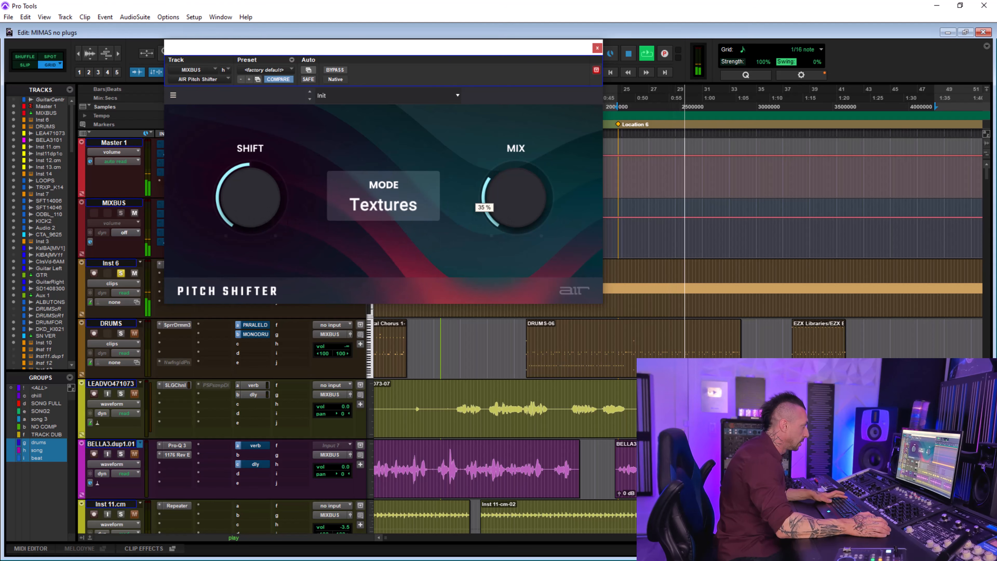
mouse_move(272, 225)
left_mouse_down()
mouse_move(272, 169)
mouse_move(272, 219)
mouse_move(272, 208)
left_mouse_up()
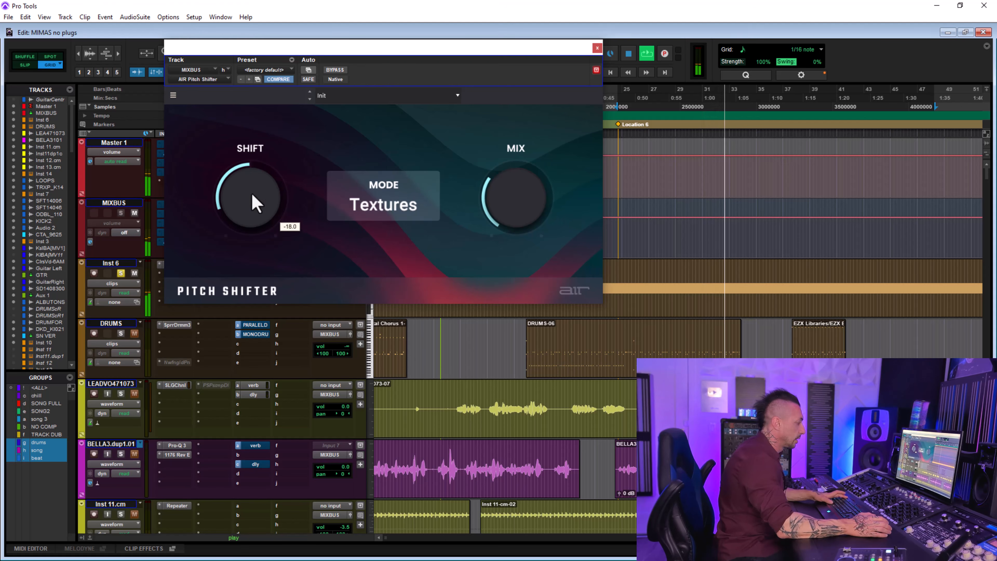
key("space")
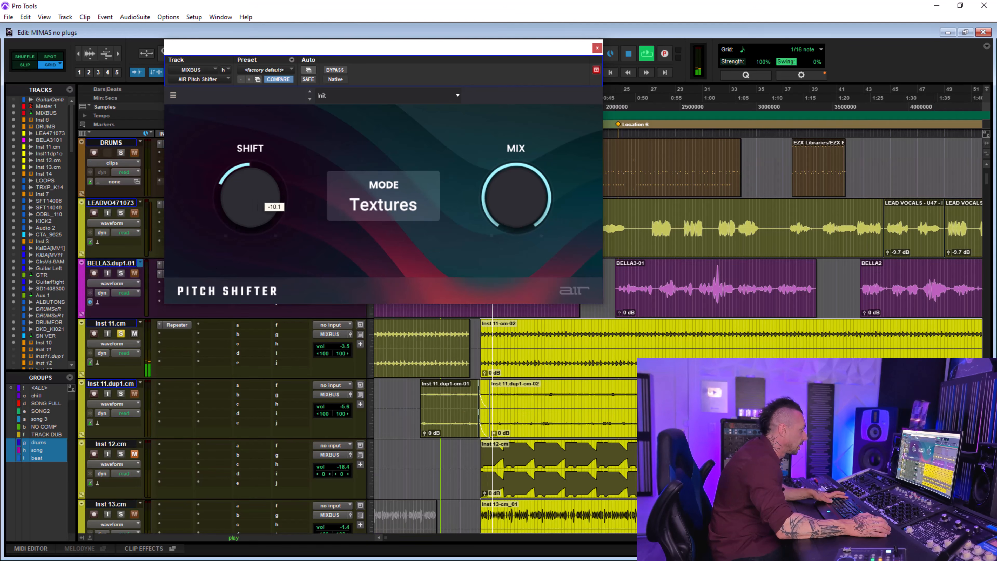
- Turn the Pitch Shifter's Shift down to -24 and switch the mode to Chords during playback
left_click_drag(251, 200, 252, 239)
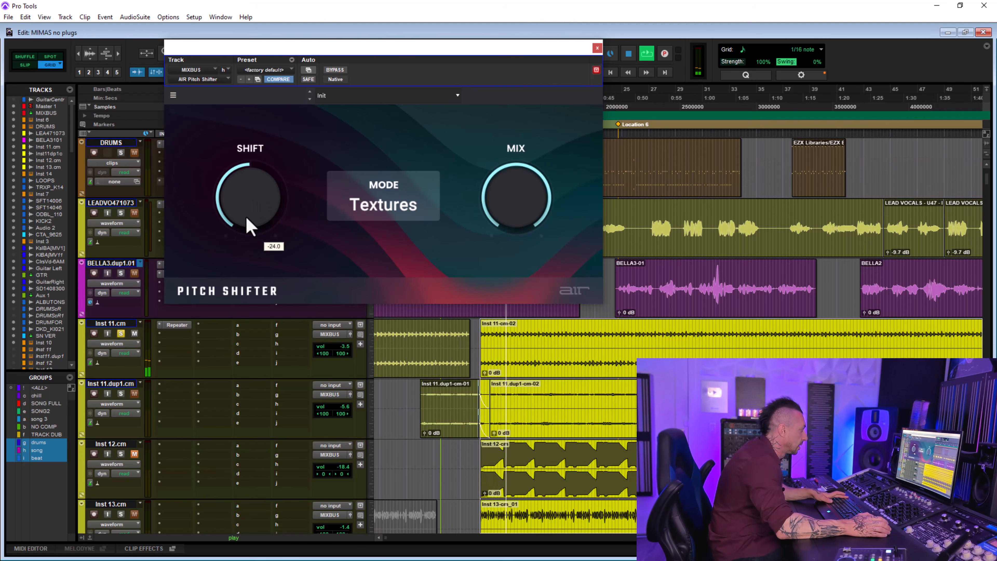
left_click(399, 204)
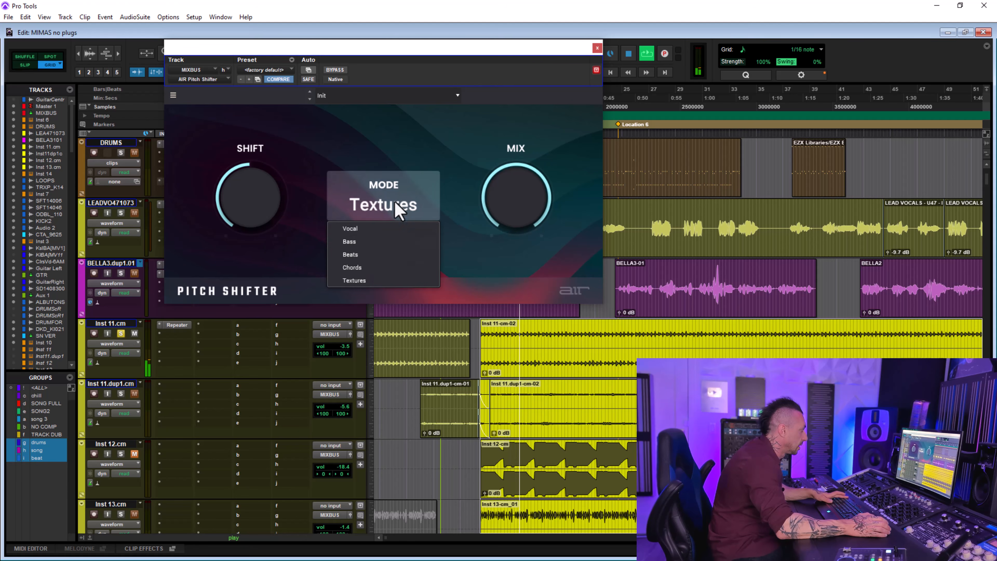
left_click(380, 259)
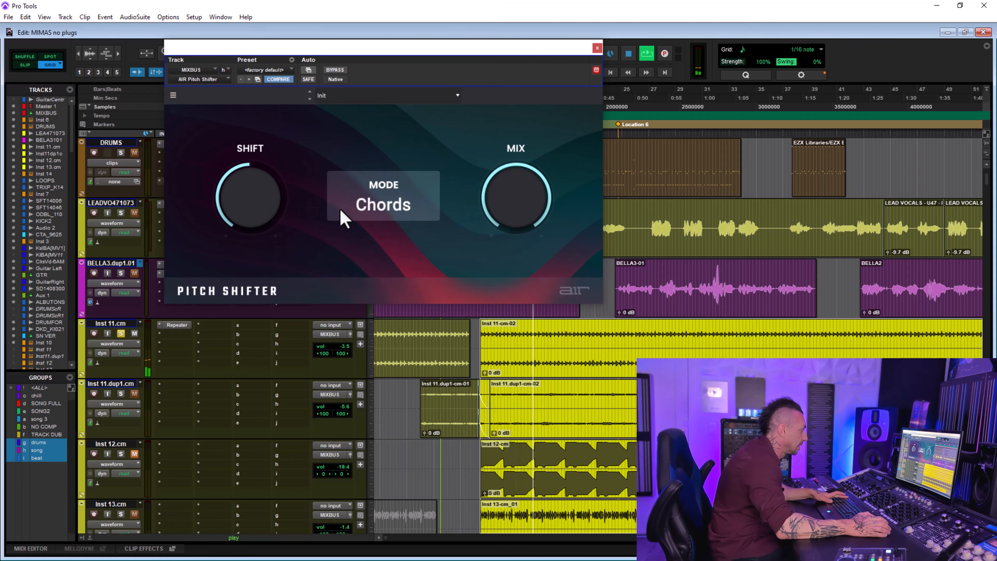
- Try Textures mode with Shift fully up at 24, and return the mode to Chords
left_click(365, 215)
left_click(362, 282)
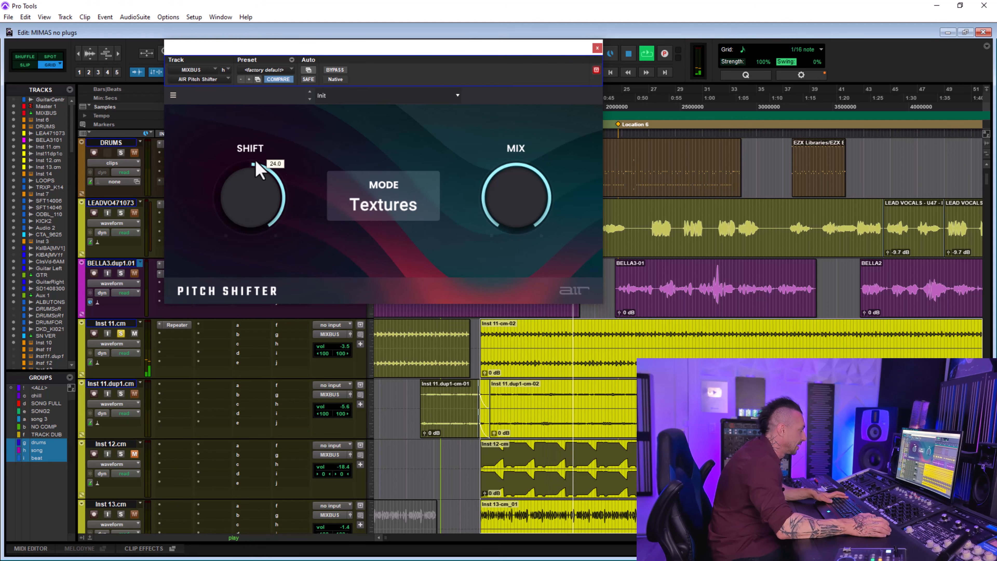
left_click(371, 204)
left_click(373, 269)
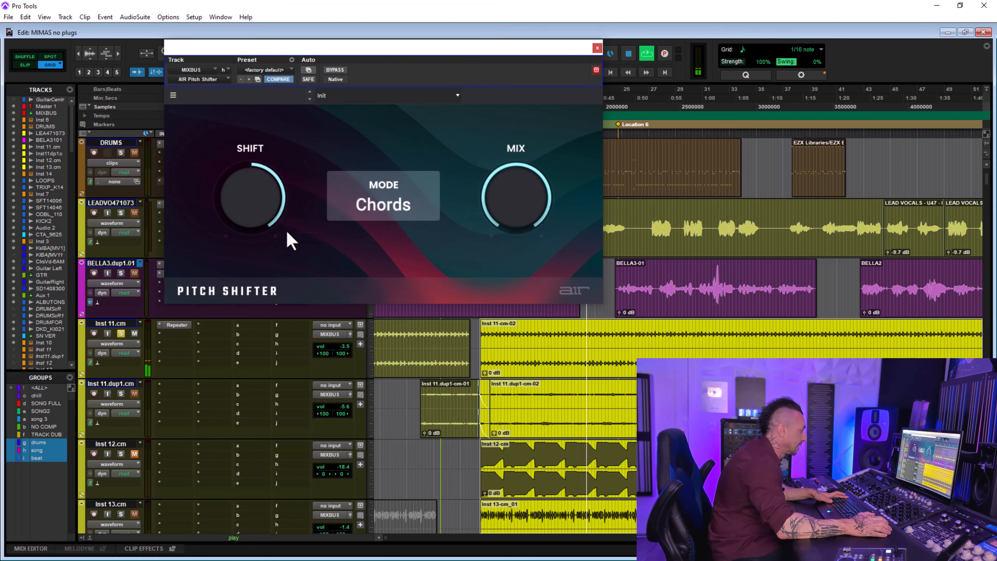
- Turn the Pitch Shifter's Shift fully down and reduce the Mix to around half in Chords mode
mouse_move(272, 216)
left_click_drag(517, 202, 517, 227)
left_click_drag(253, 200, 254, 275)
left_click_drag(482, 217, 483, 220)
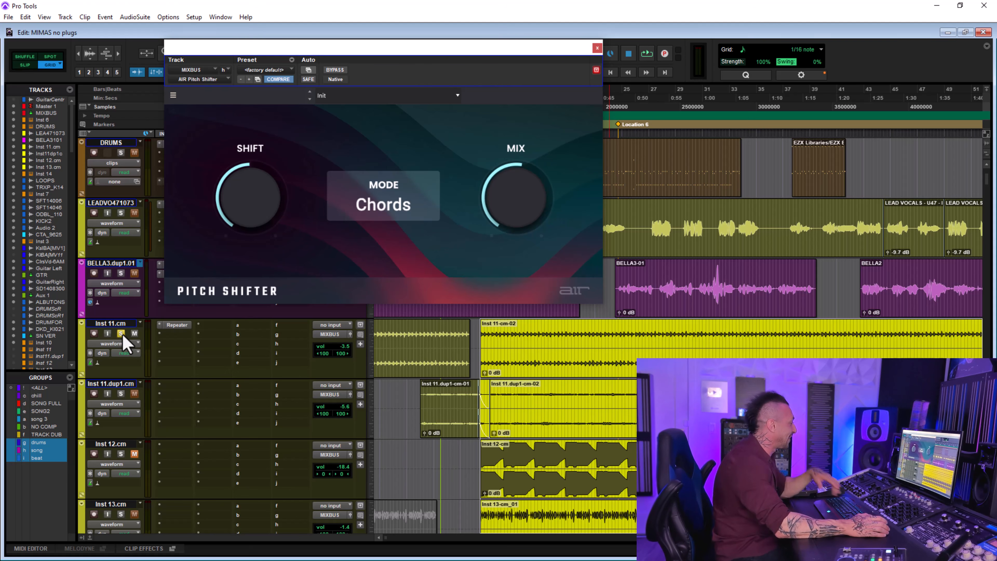
- Return to the MIXBUS inserts and open the AIR Transient plug-in
scroll(265, 352, "up", 5)
left_click(222, 224)
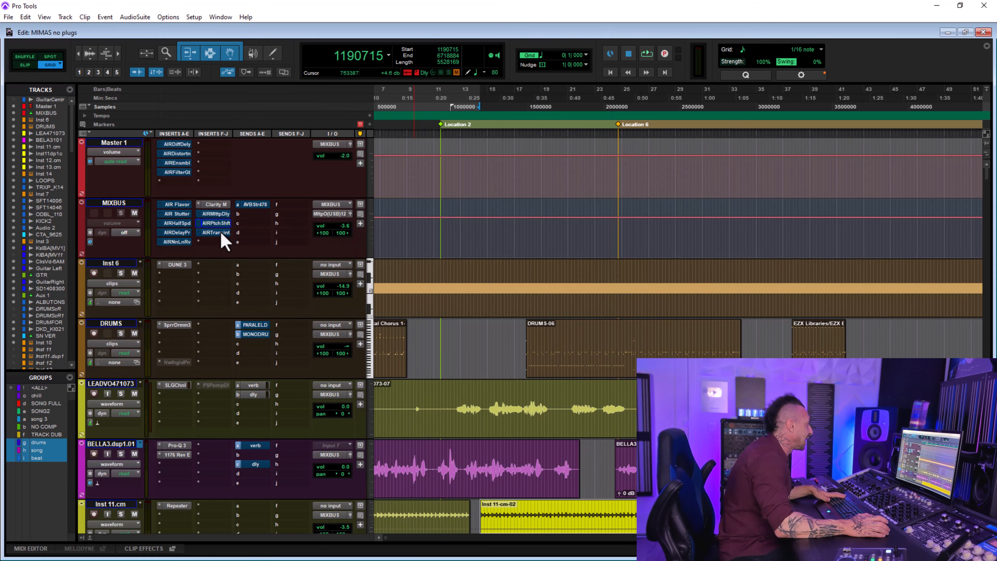
left_click(217, 233)
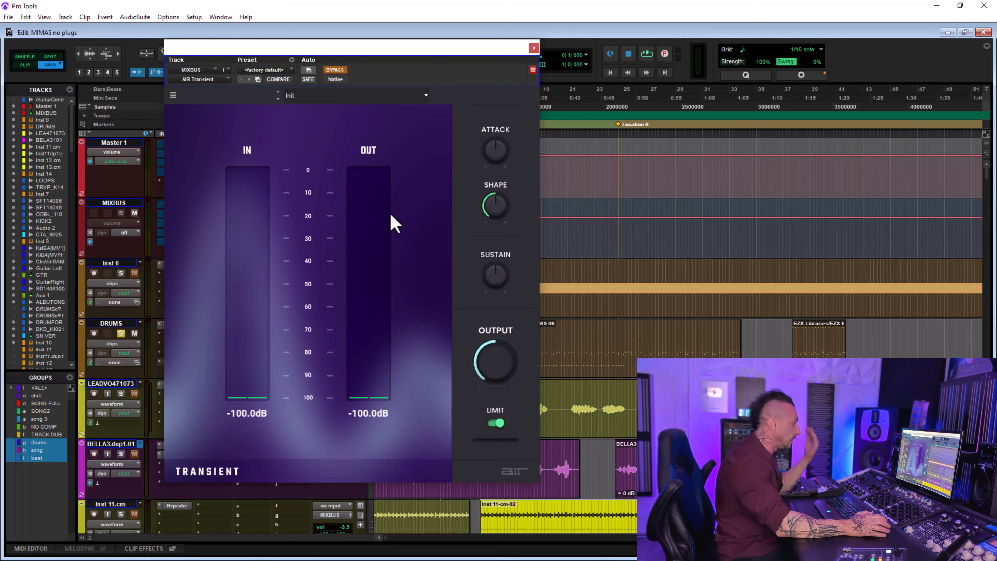
left_click(534, 48)
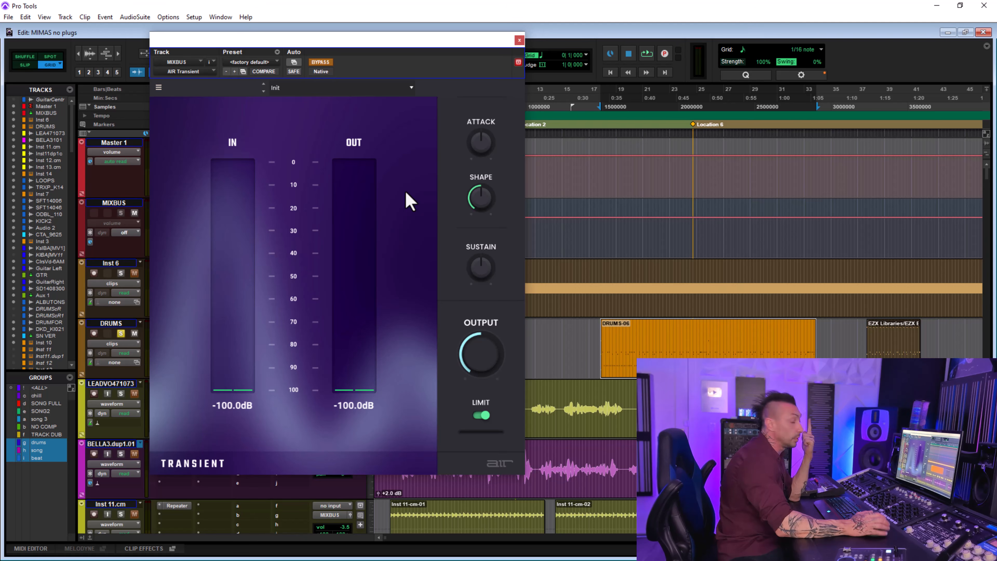
- Activate Transient while the soloed drums play, lowering Attack to about -14% and raising Sustain
key("space")
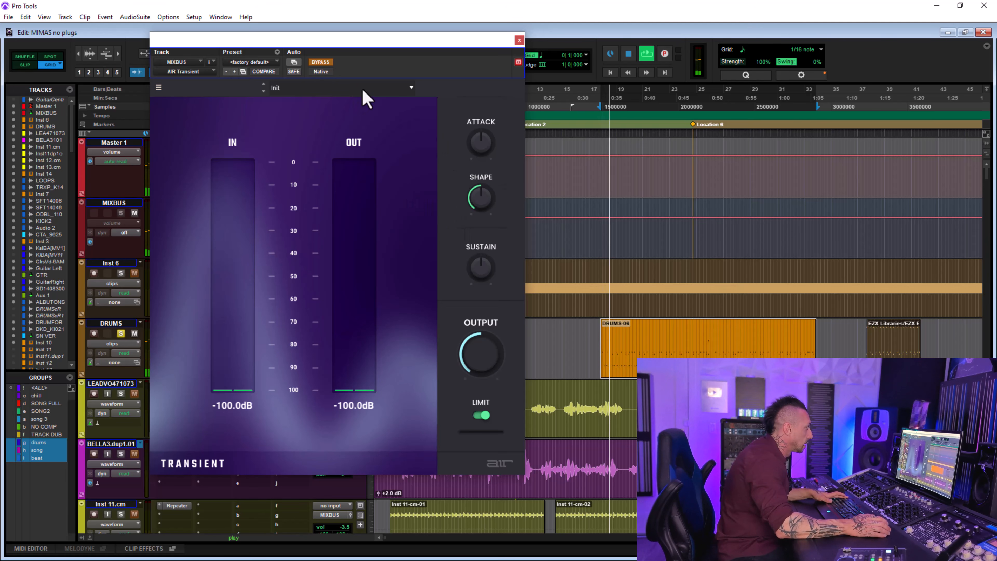
left_click(321, 63)
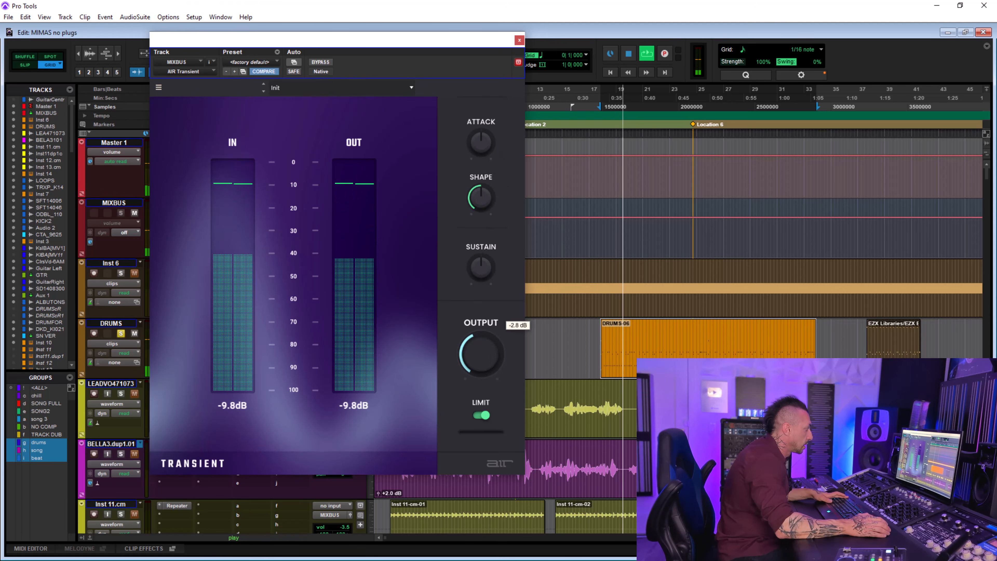
mouse_move(481, 143)
left_mouse_down()
mouse_move(481, 126)
mouse_move(480, 150)
left_mouse_up()
left_click_drag(479, 283, 480, 271)
left_click_drag(480, 142, 480, 148)
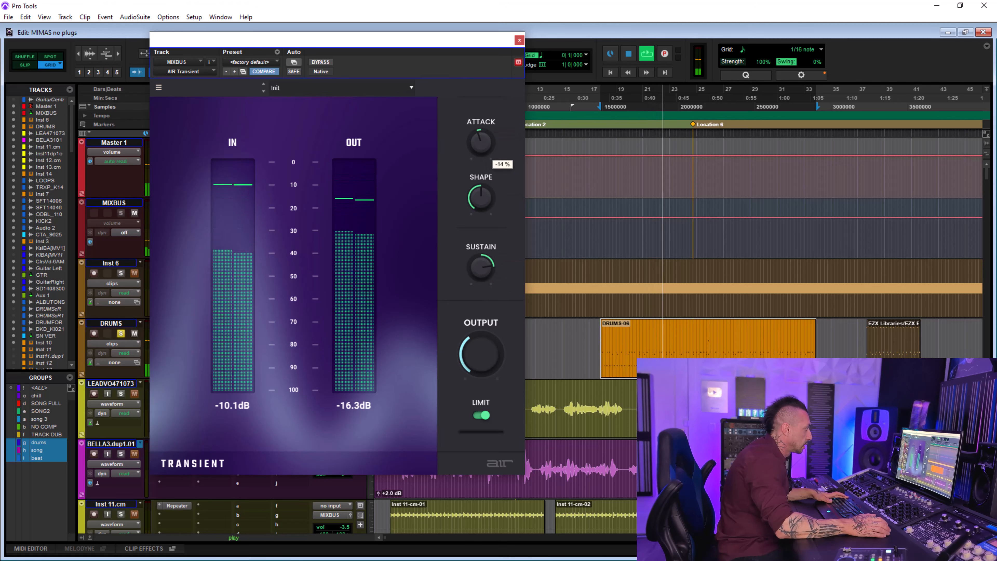
- Audition Transient with Attack reduced further and Sustain raised to about +94%
left_click_drag(483, 264, 483, 273)
mouse_move(481, 160)
left_mouse_down()
mouse_move(481, 138)
mouse_move(483, 172)
left_mouse_up()
left_click_drag(485, 256, 485, 247)
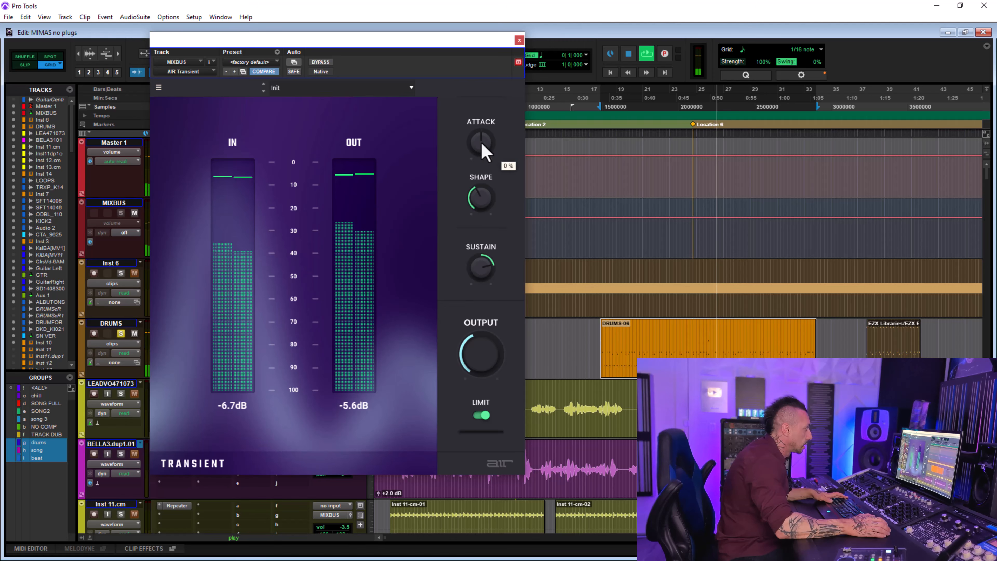
left_click_drag(491, 253, 491, 242)
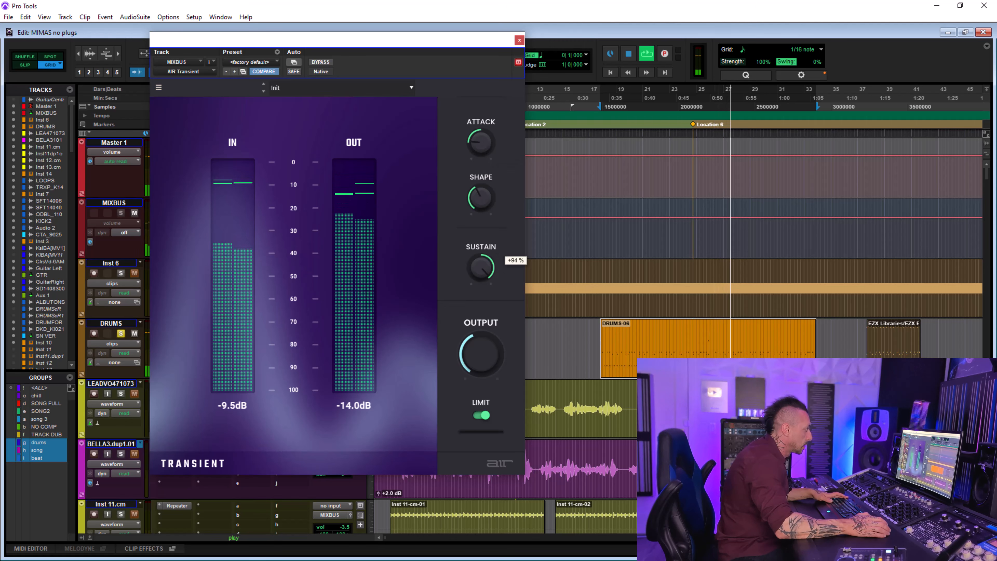
- Raise Transient's Attack while turning its Shape and Sustain down
mouse_move(481, 142)
left_mouse_down()
mouse_move(484, 209)
mouse_move(483, 138)
left_mouse_up()
left_click_drag(487, 199, 487, 220)
left_click_drag(487, 265, 487, 298)
- Lower Transient's Output slightly, set Sustain to -100% and fine-tune the Attack and Shape
mouse_move(484, 145)
left_mouse_down()
mouse_move(484, 125)
mouse_move(484, 143)
left_mouse_up()
left_click_drag(485, 358, 485, 366)
left_click_drag(485, 272, 486, 280)
left_click_drag(487, 151, 487, 149)
left_click_drag(484, 193, 484, 191)
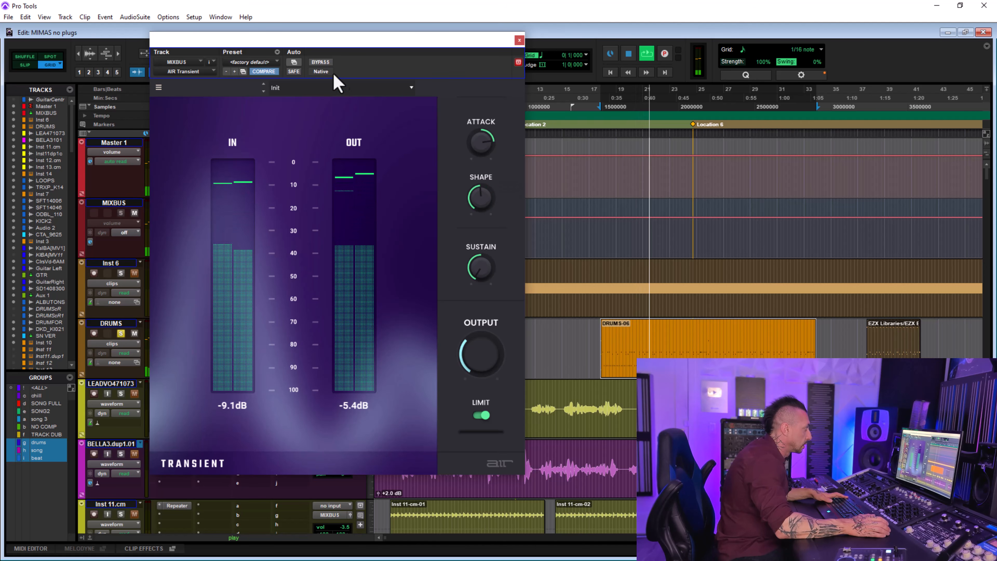
- Compare the drums with Transient bypassed and active, raise Sustain to about +47% and stop playback
left_click(324, 62)
left_click(325, 62)
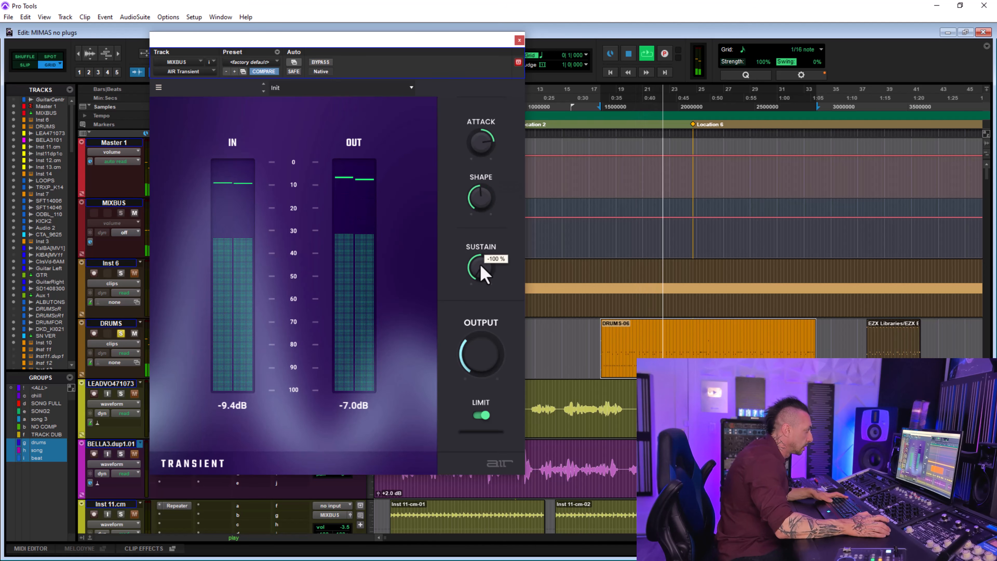
left_click_drag(489, 276, 490, 261)
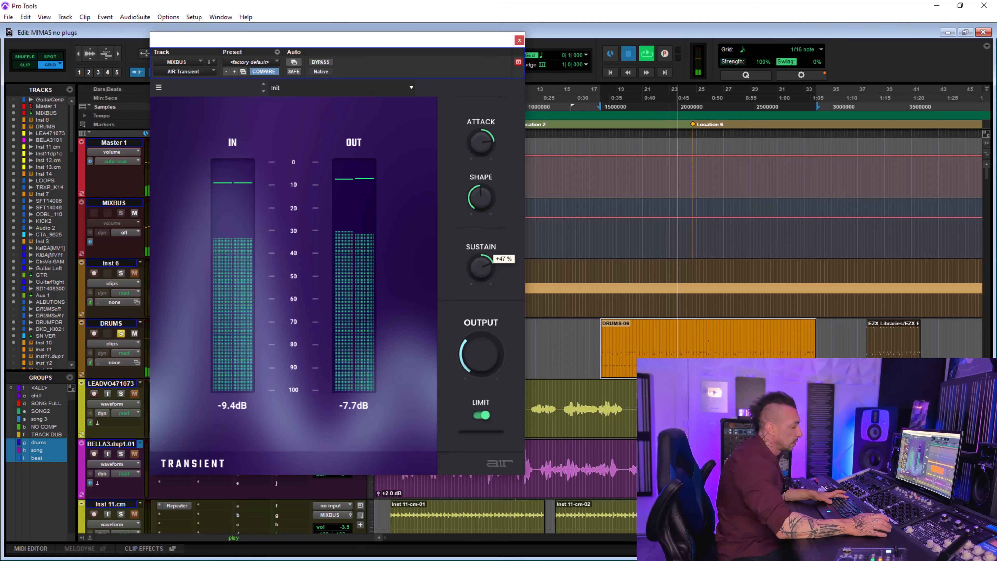
key("space")
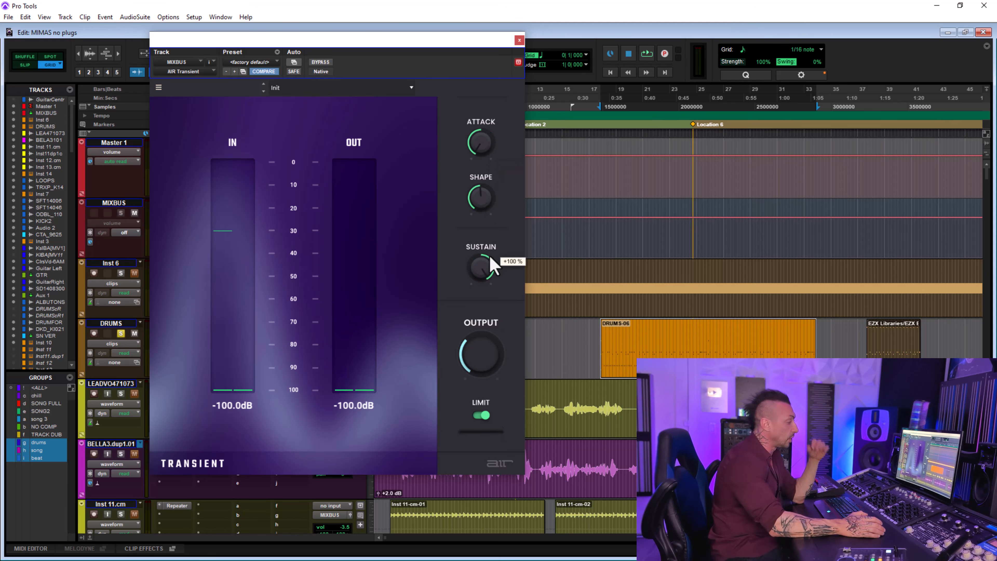
- Play the drums through Transient with Attack fully down and Sustain at +100%, and stop playback
key("space")
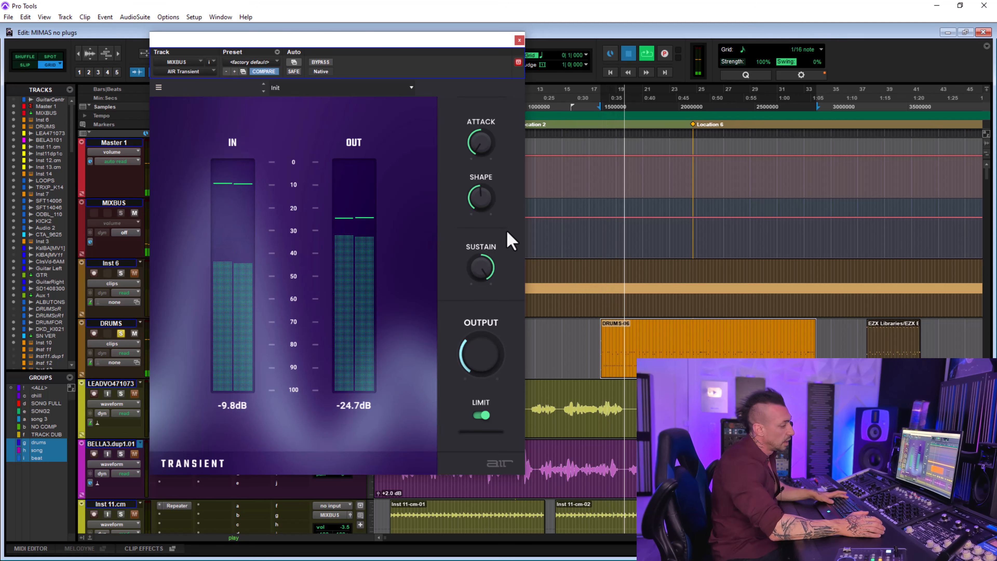
key("space")
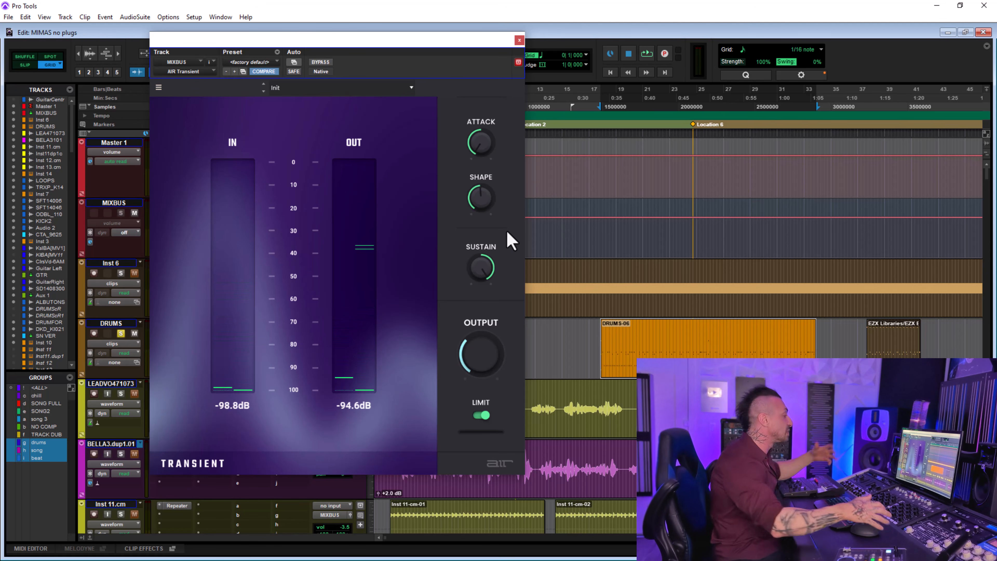
- Close Transient, open Diff Delay on the Master 1 track and mark a passage of the lead vocal for playback
left_click(519, 40)
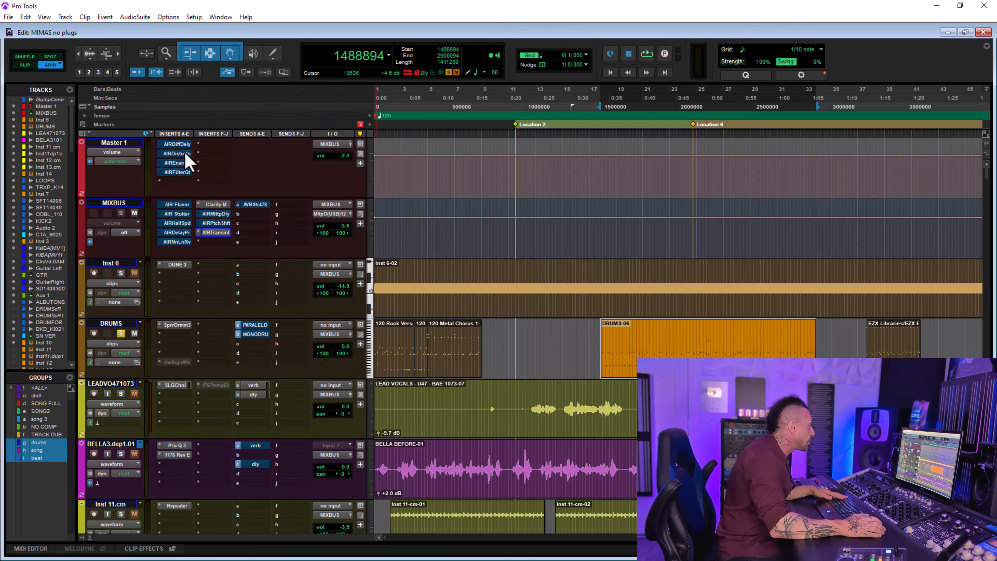
left_click(178, 144)
left_click_drag(363, 20, 484, 9)
key("ctrl+[")
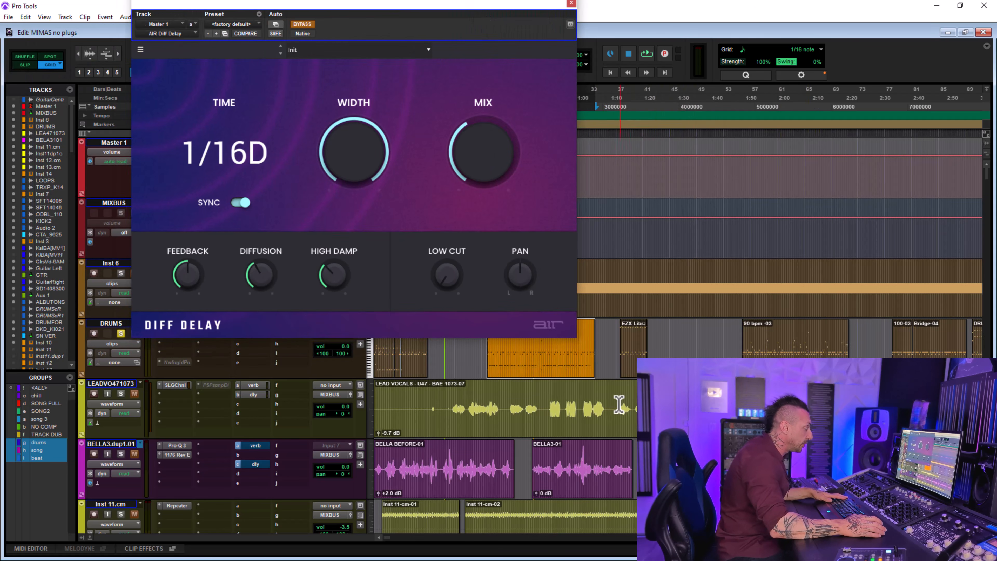
left_click_drag(619, 404, 741, 408)
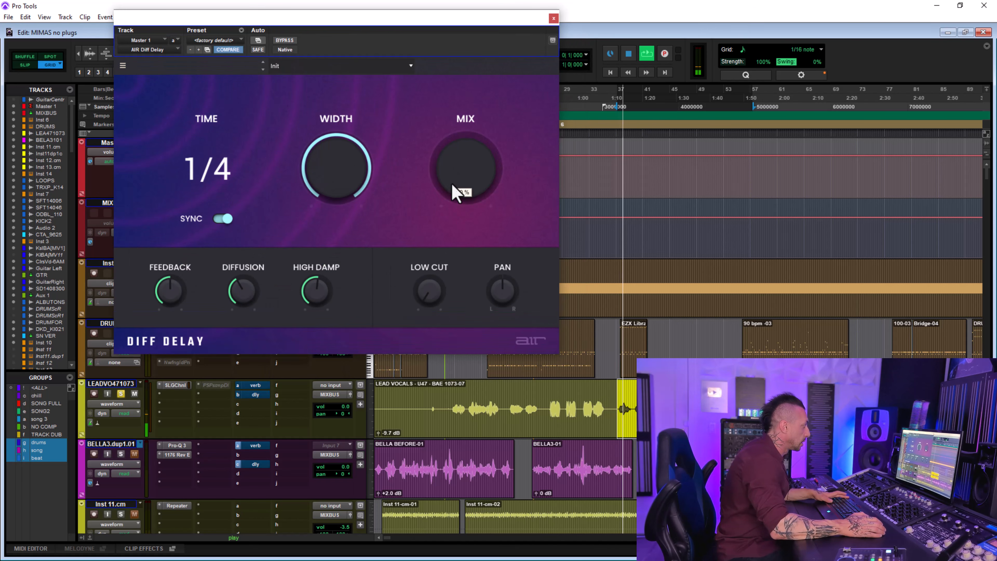
- Adjust Diff Delay's Mix, raise High Damp fully and raise Low Cut slightly while the lead vocal plays
left_click_drag(456, 190, 456, 191)
left_click_drag(316, 290, 316, 265)
left_click_drag(406, 294, 407, 302)
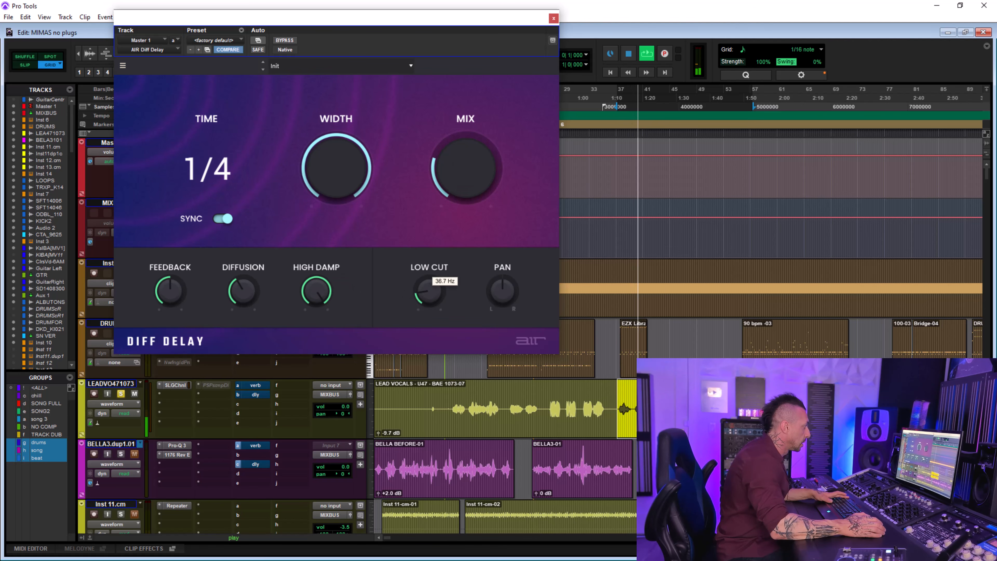
- Try Diff Delay's Pan and recenter it, raise Diffusion and lower Mix to near minimum, and close the plug-in
left_click_drag(496, 289, 497, 271)
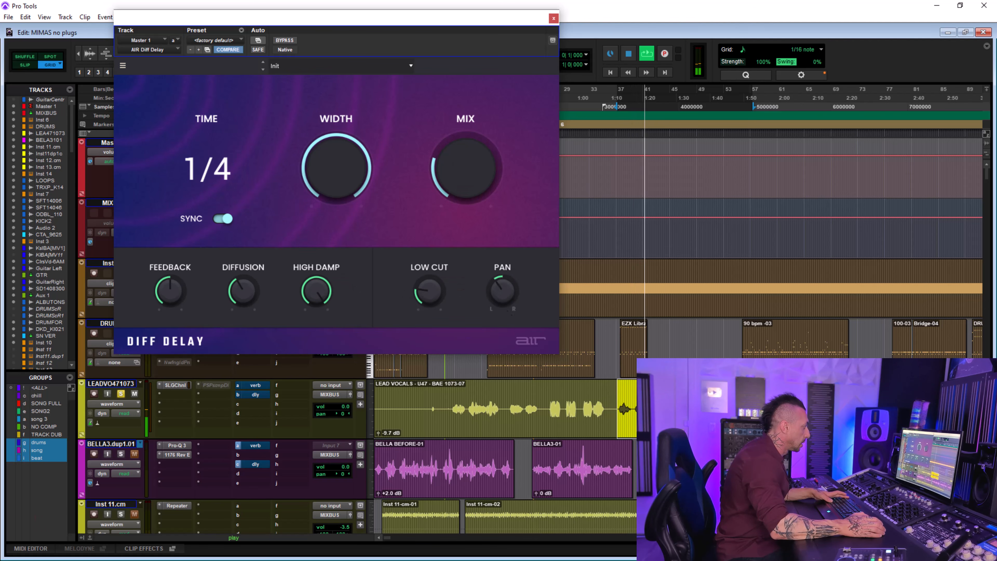
left_click(503, 290, "alt")
left_click_drag(185, 296, 243, 271)
left_click_drag(432, 181, 445, 216)
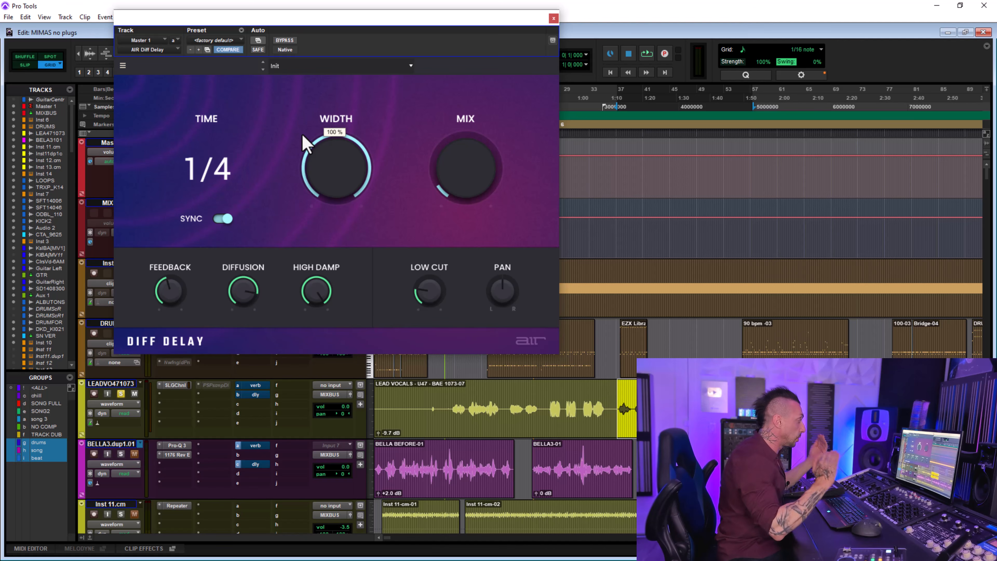
left_click(556, 20)
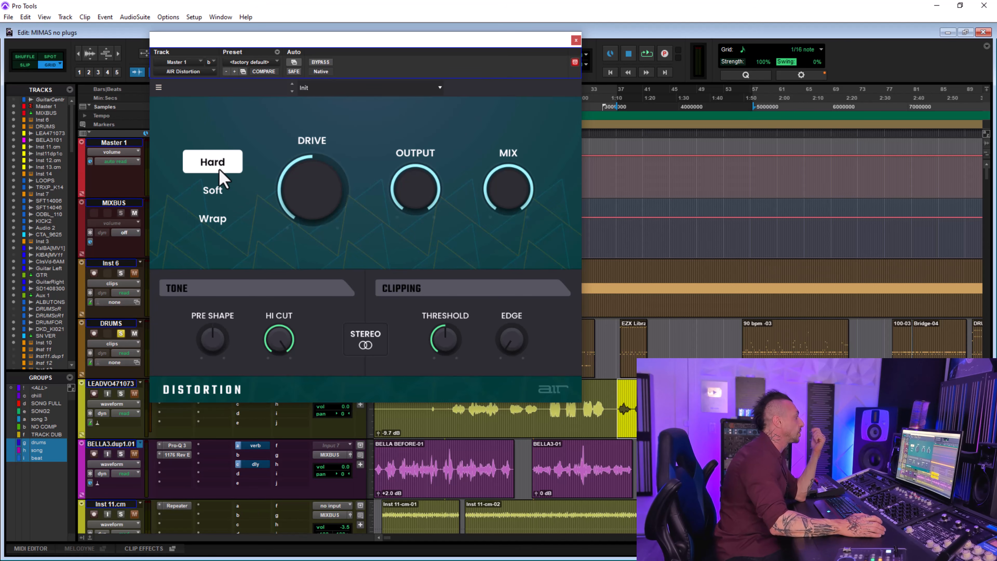
- Cycle the Distortion plug-in through its Soft, Wrap and Hard modes
left_click(216, 194)
left_click(215, 216)
left_click(213, 162)
mouse_move(335, 224)
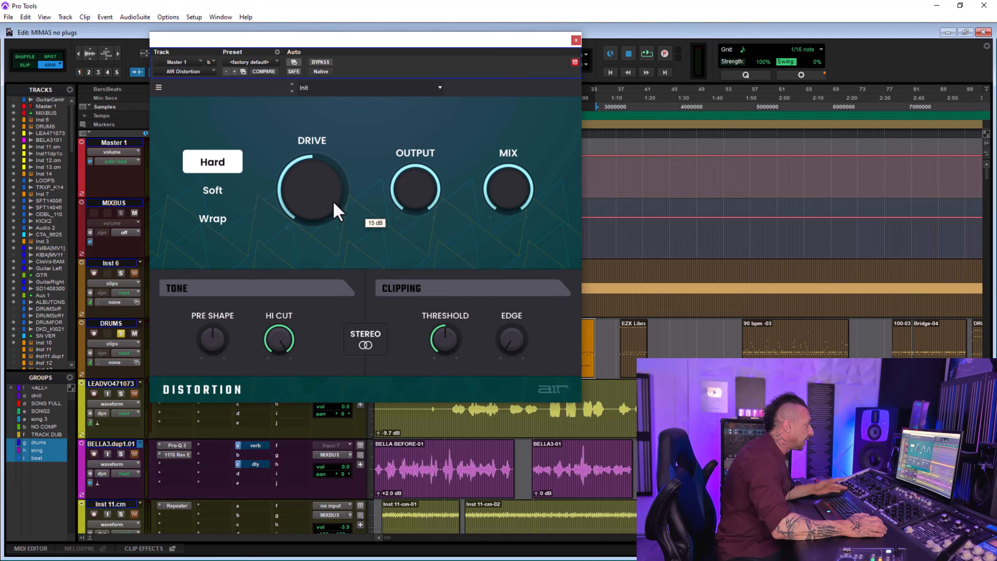
- Play the drums through Distortion in Soft mode, adjusting Drive, lowering Output and setting Mix to about 49%
left_click_drag(313, 196, 314, 185)
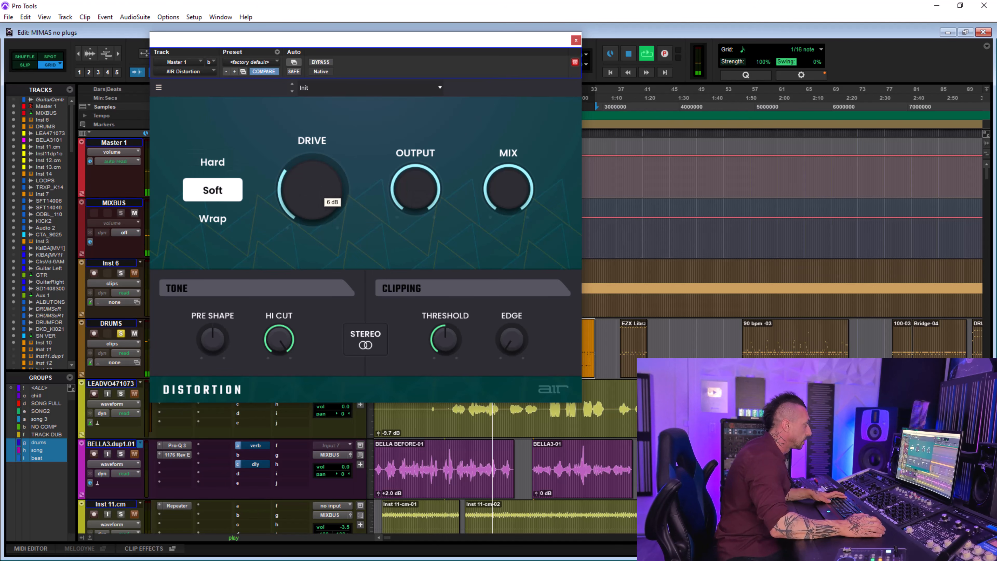
left_click_drag(420, 170, 420, 217)
left_click_drag(509, 199, 488, 216)
left_click_drag(429, 208, 429, 191)
left_click_drag(312, 192, 313, 173)
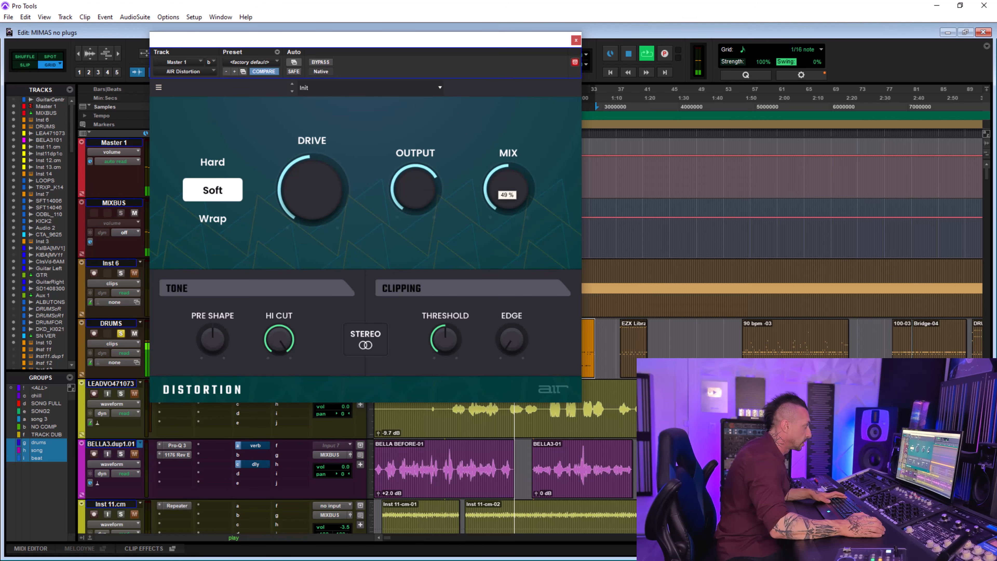
- Compare Distortion's Hard, Wrap and Soft modes with Mix at 100% and Hi Cut lowered, ending on Hard
left_click(213, 162)
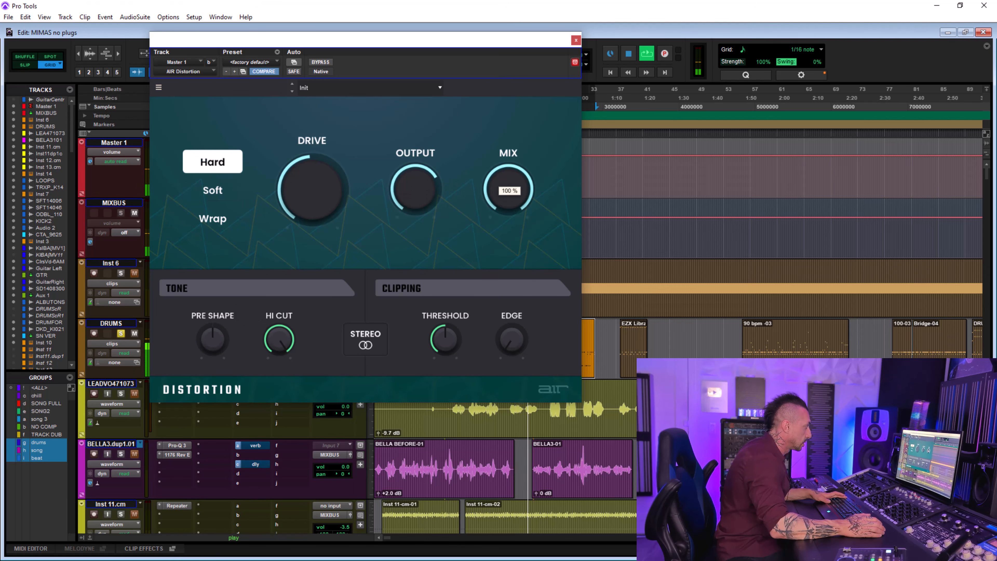
left_click(214, 220)
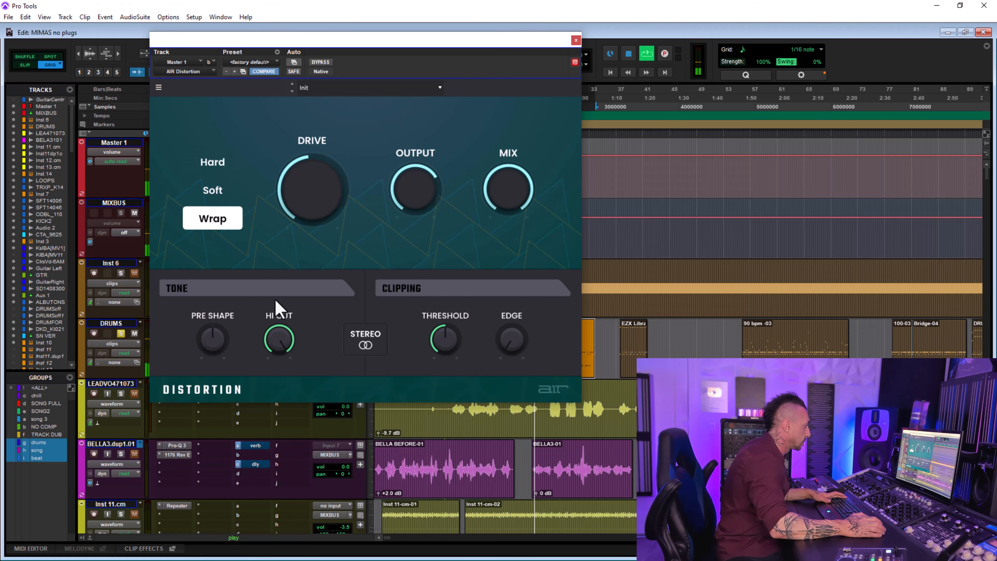
left_click(224, 194)
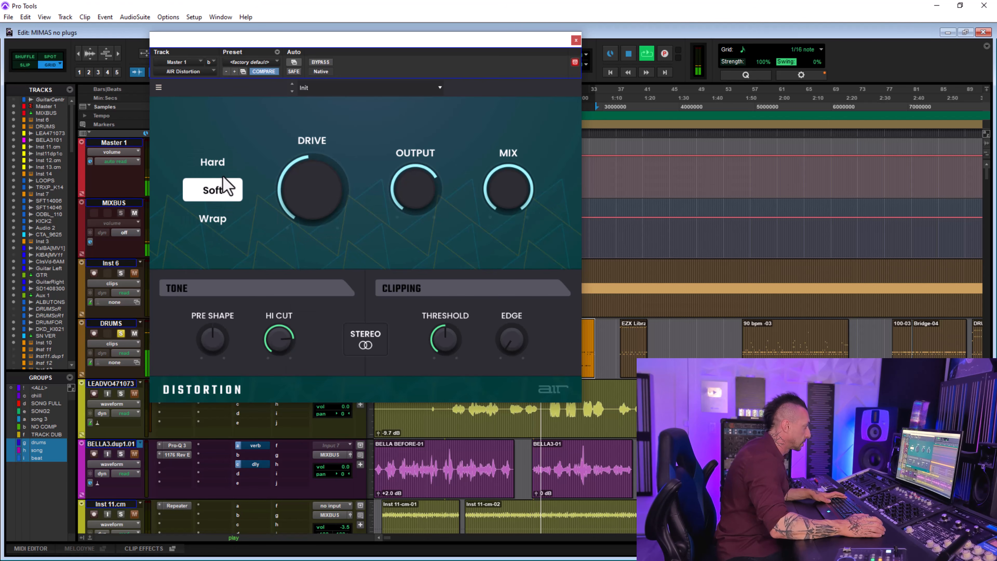
left_click(222, 163)
- Try Distortion's Edge control, turn on Stereo and sweep Pre Shape down and up to a positive setting
mouse_move(447, 348)
left_click_drag(510, 347, 504, 378)
left_click(365, 340)
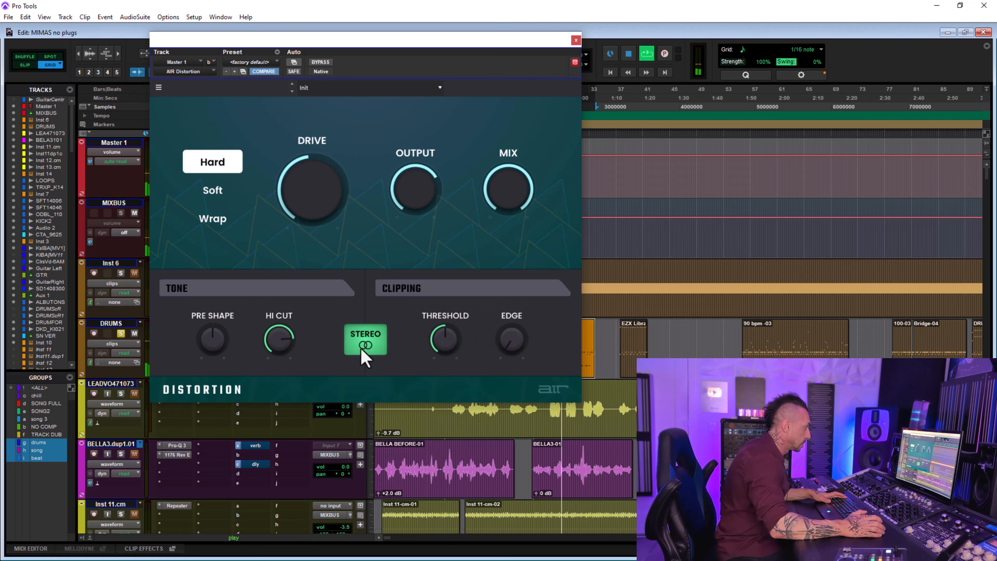
left_click_drag(235, 337, 235, 326)
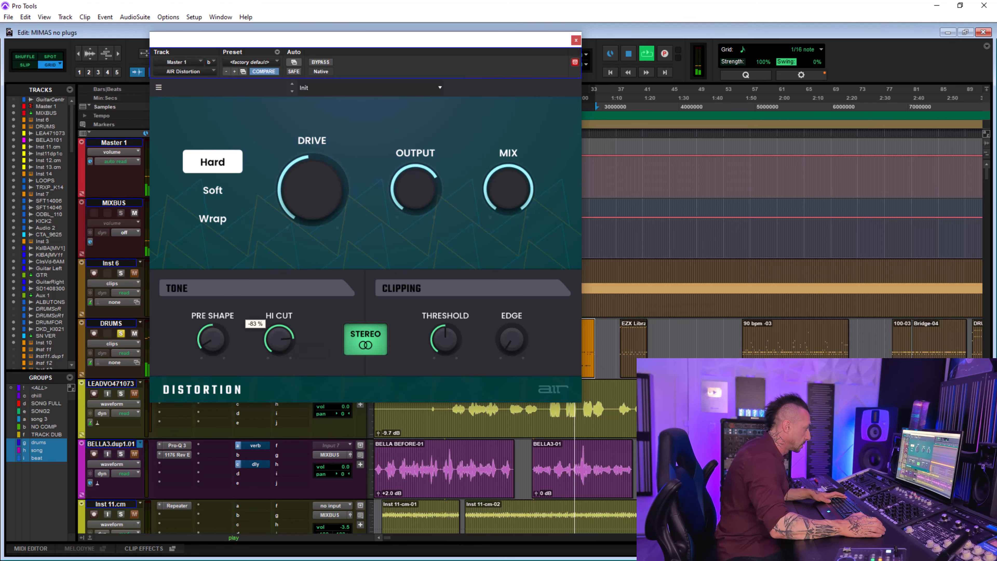
left_click_drag(279, 337, 278, 334)
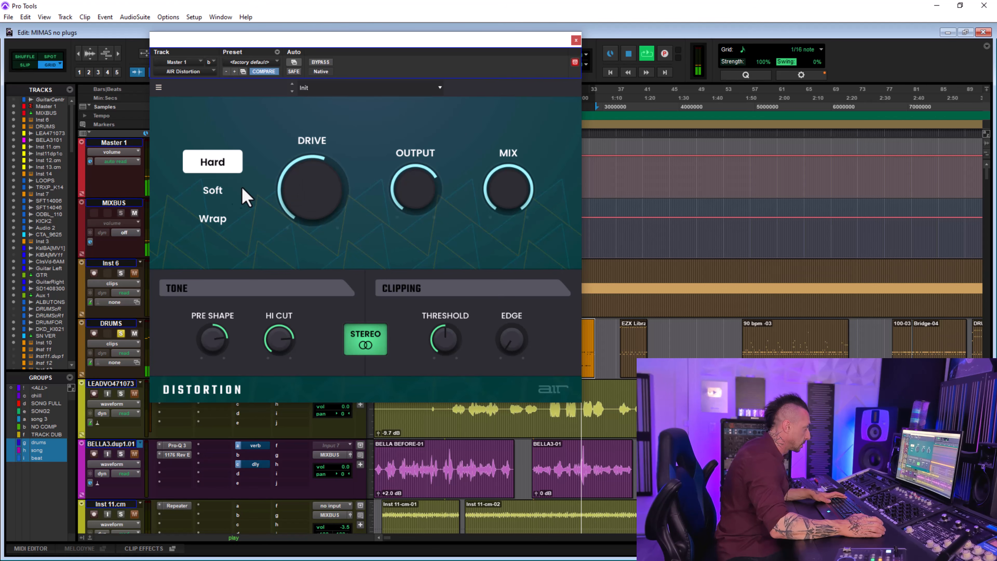
- Switch Distortion to Soft, raise Drive, open Hi Cut fully and bring Pre Shape back near center
left_click(213, 190)
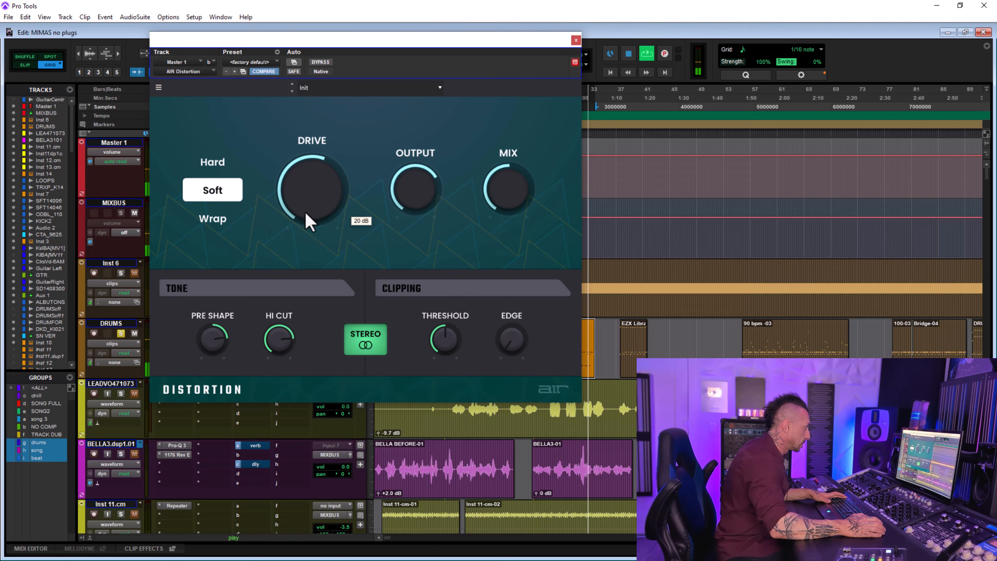
left_click_drag(267, 343, 267, 341)
left_click_drag(283, 375, 284, 393)
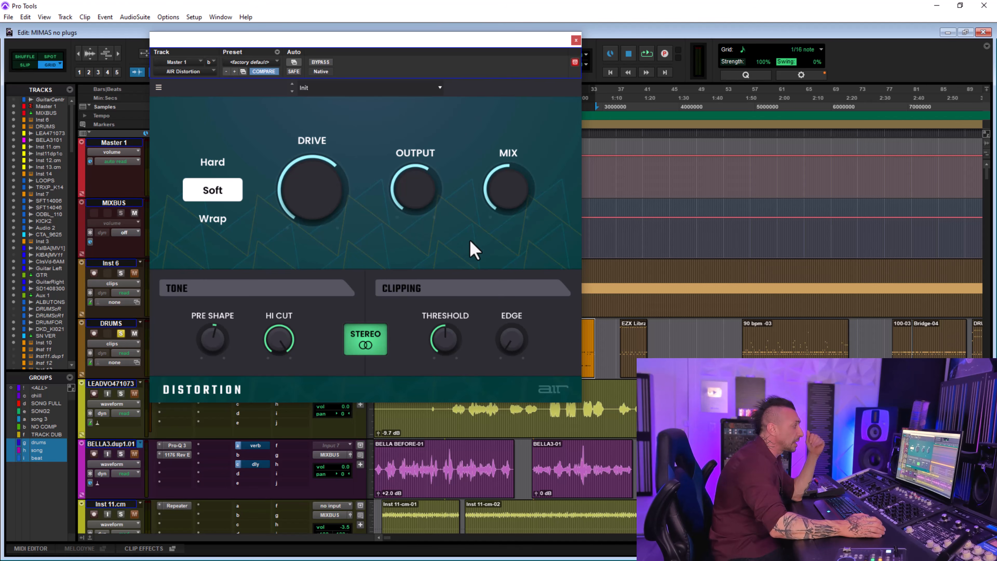
- Turn Distortion's Drive down to near minimum and close the plug-in
left_click_drag(329, 179, 326, 244)
left_click_drag(279, 195, 280, 190)
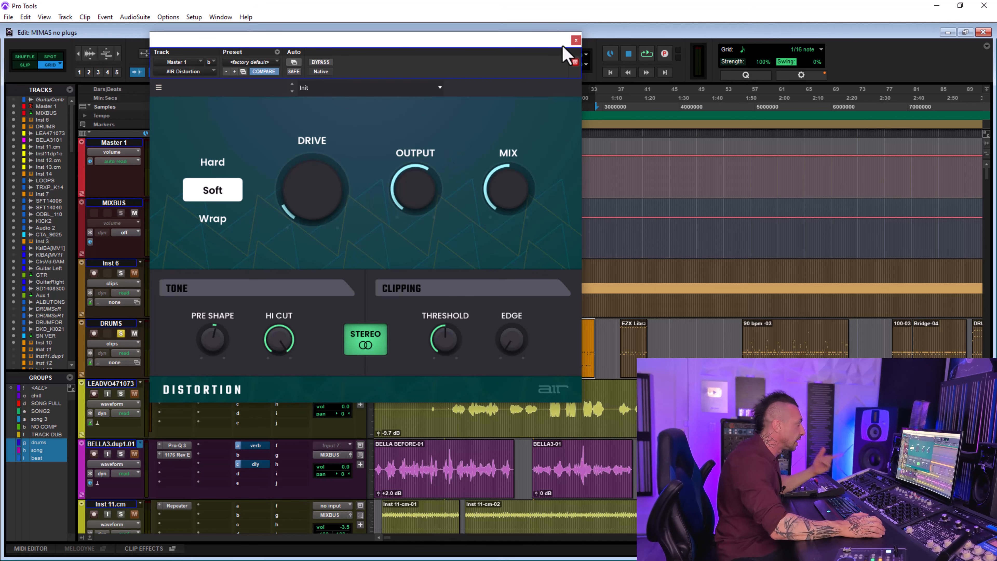
left_click(576, 39)
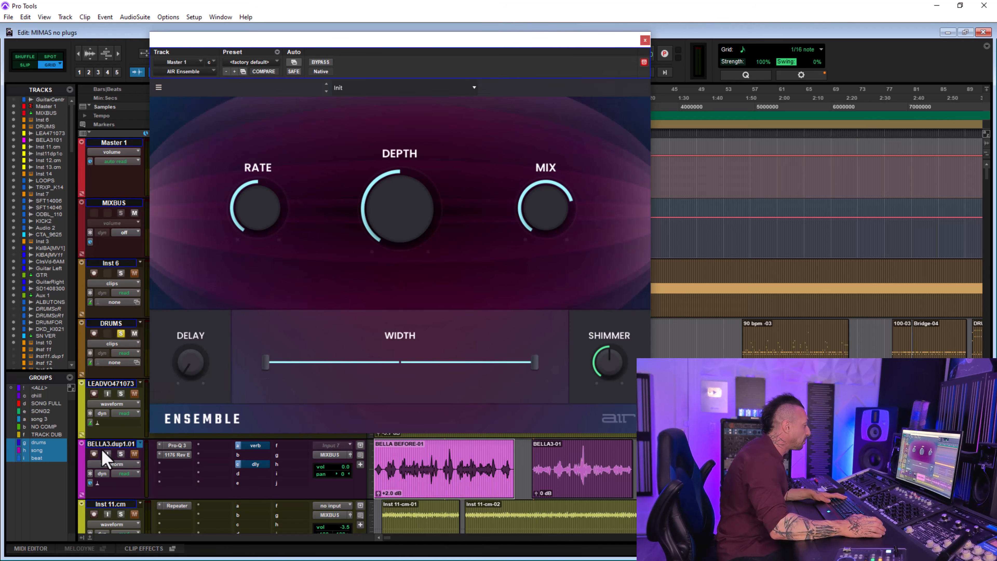
- Solo and play the purple track through Ensemble, lowering Mix to about 32% and raising Delay to about 4.6 ms
left_click(121, 454)
key("space")
left_click_drag(546, 218, 550, 230)
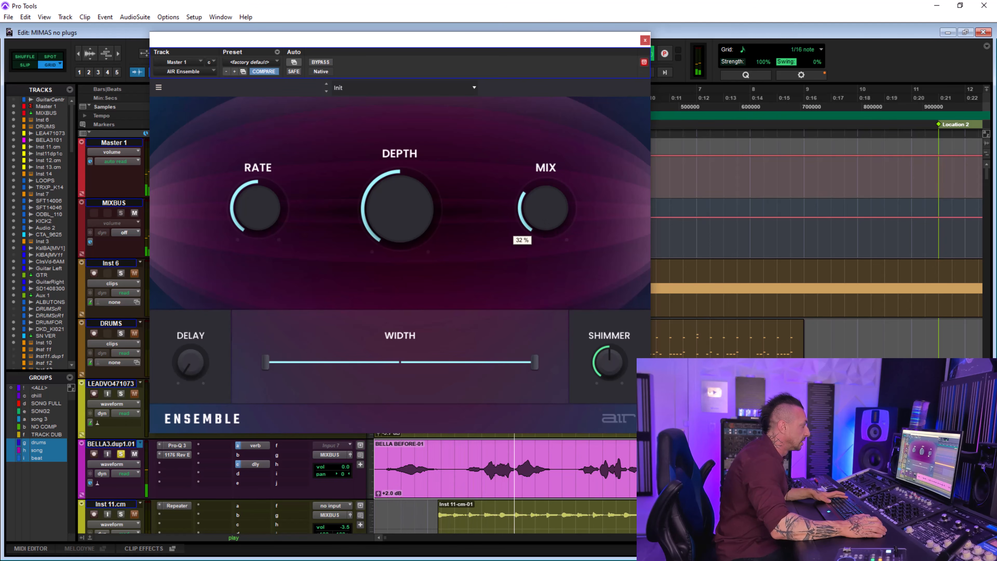
left_click_drag(190, 362, 190, 352)
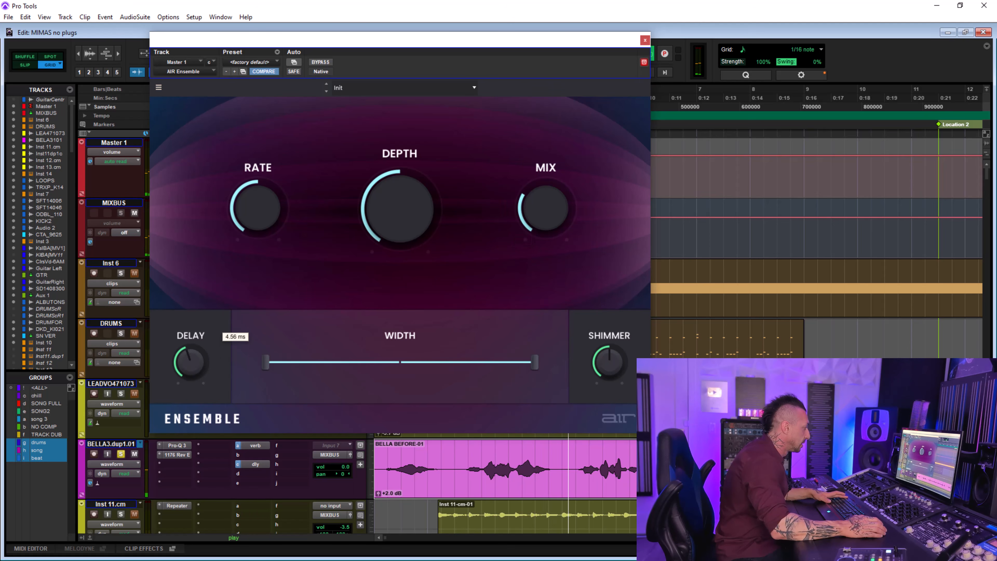
- Narrow Ensemble's Width slightly, reduce Depth, set Mix to about 36% and raise Shimmer
left_click_drag(343, 354, 343, 363)
left_click_drag(390, 211, 390, 244)
left_click_drag(550, 233, 550, 227)
left_click_drag(412, 227, 412, 205)
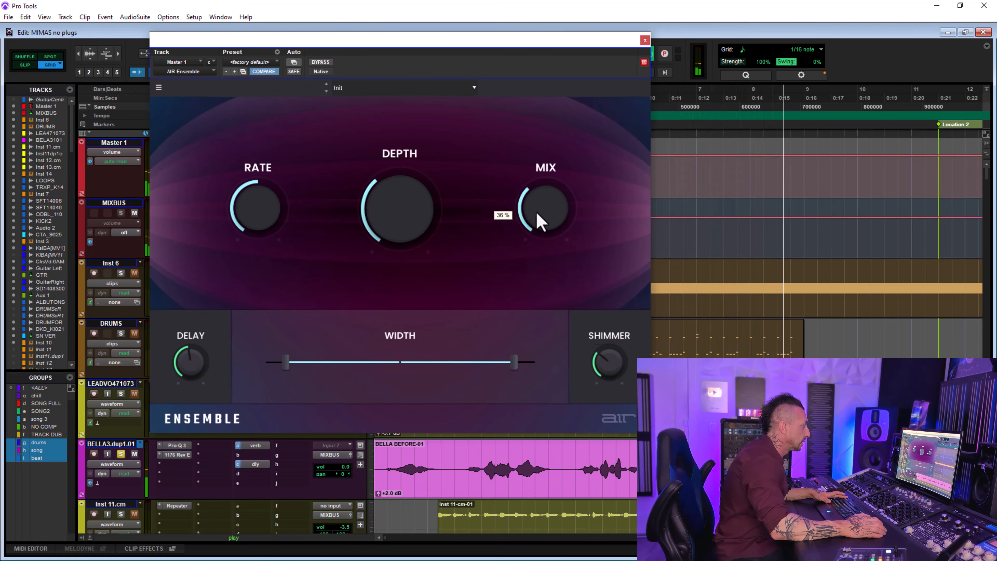
left_click_drag(511, 360, 517, 360)
left_click_drag(598, 361, 598, 314)
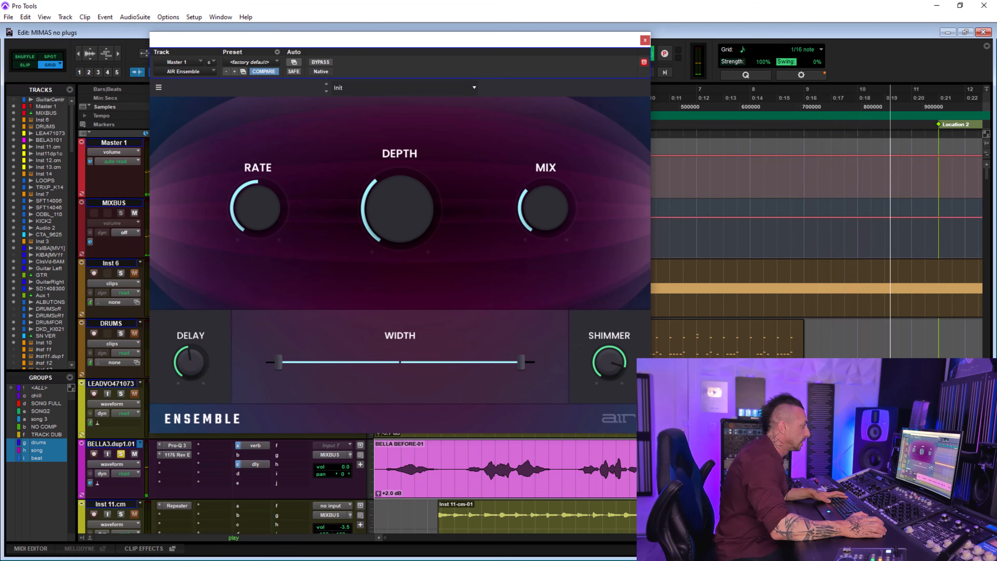
- Compare the soloed track with Ensemble bypassed and active, and close the plug-in
left_click(329, 64)
left_click(328, 64)
mouse_move(548, 234)
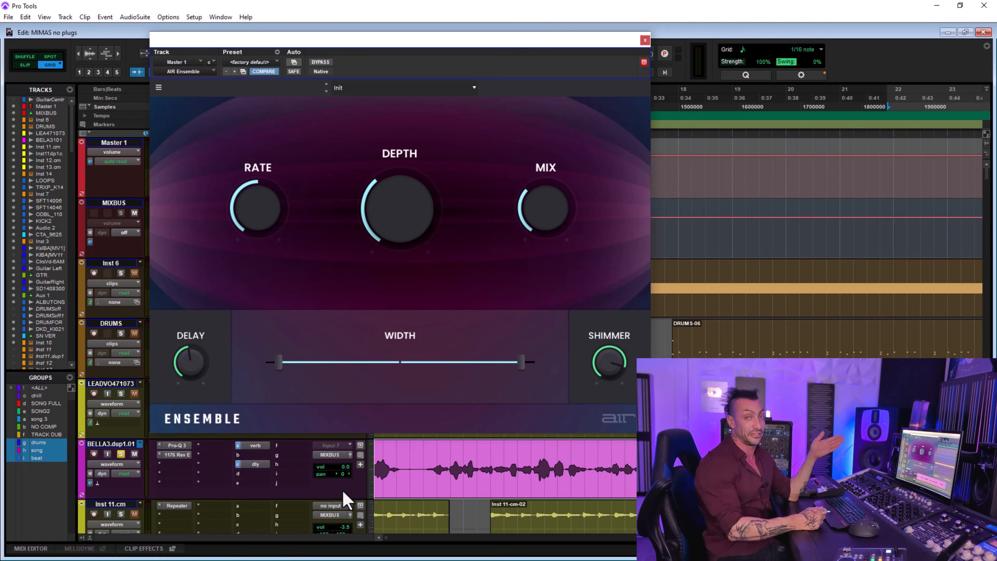
left_click(645, 40)
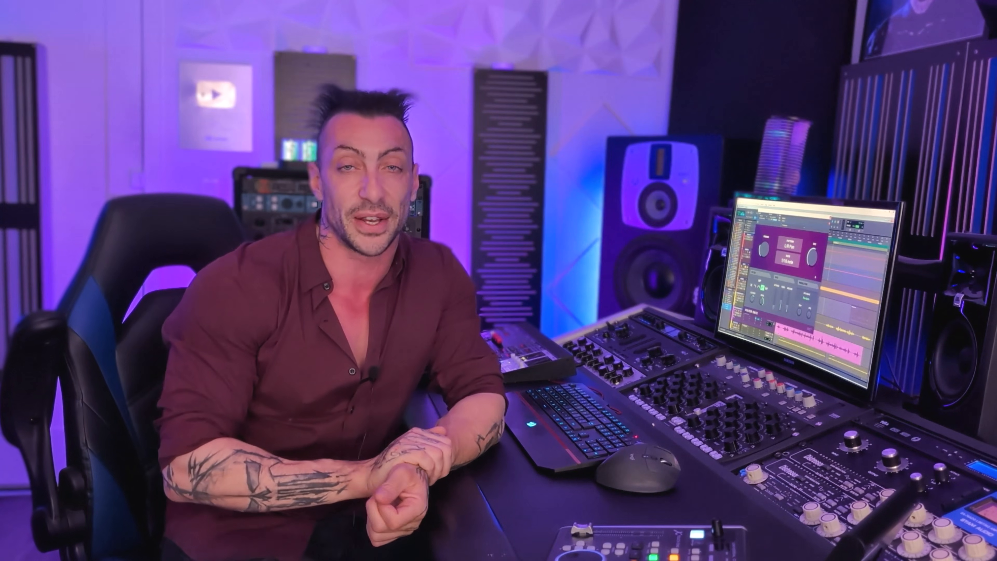